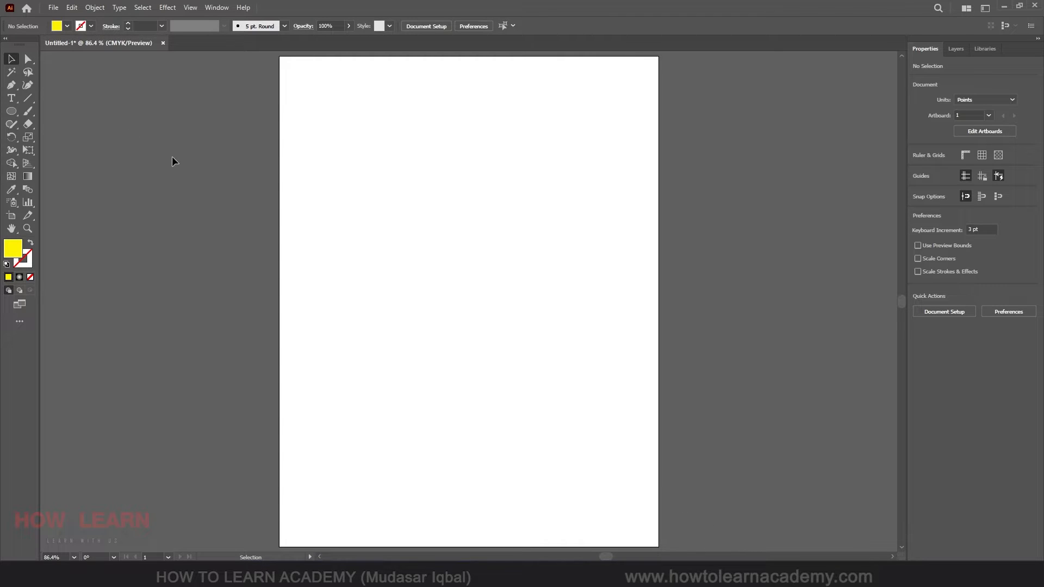
click(67, 27)
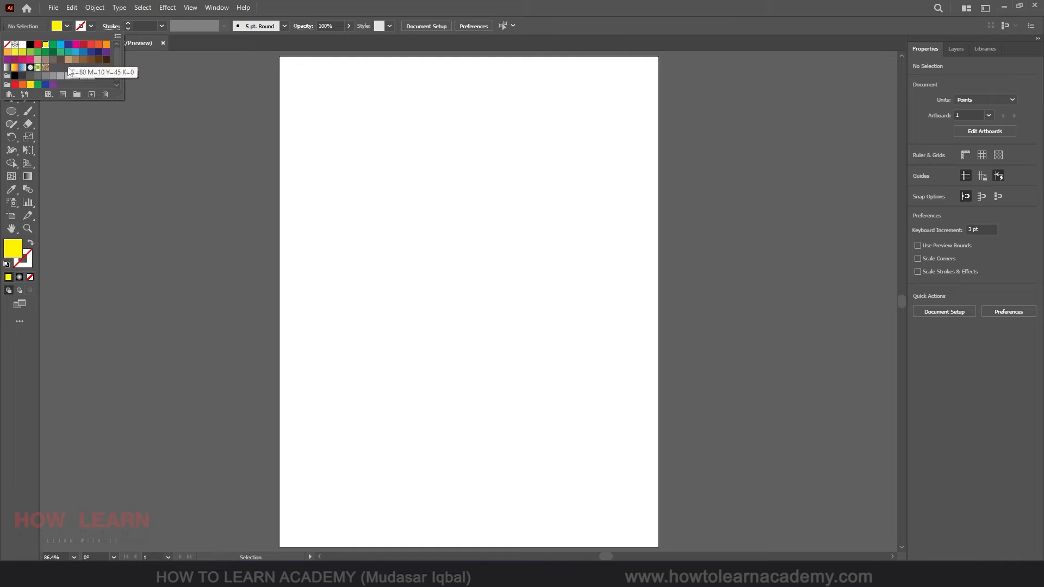
click(92, 26)
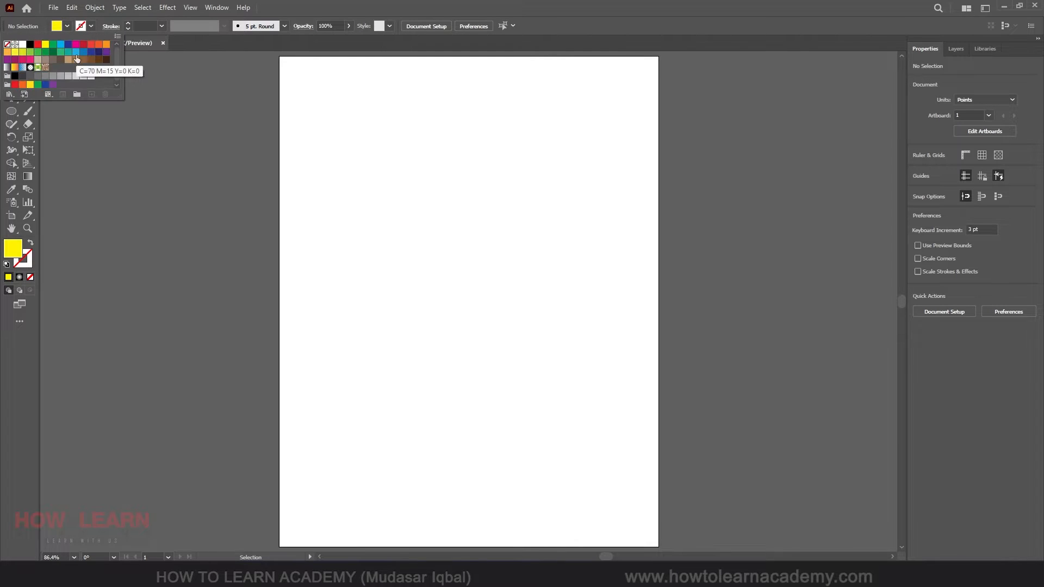
double_click(12, 250)
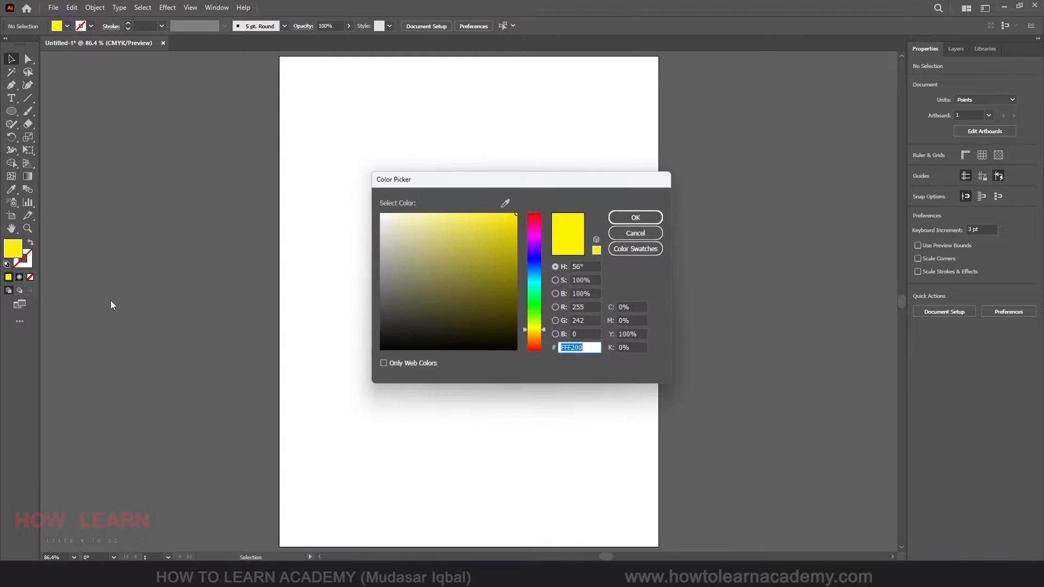
click(640, 232)
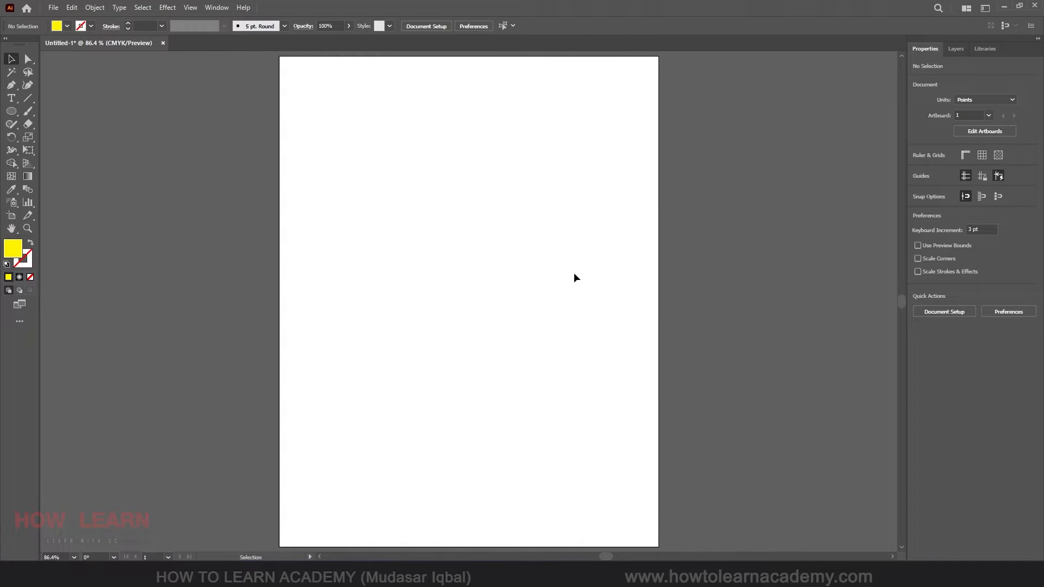
Show the Color panel, place it beside the artboard, and look at its Color Guide
click(215, 9)
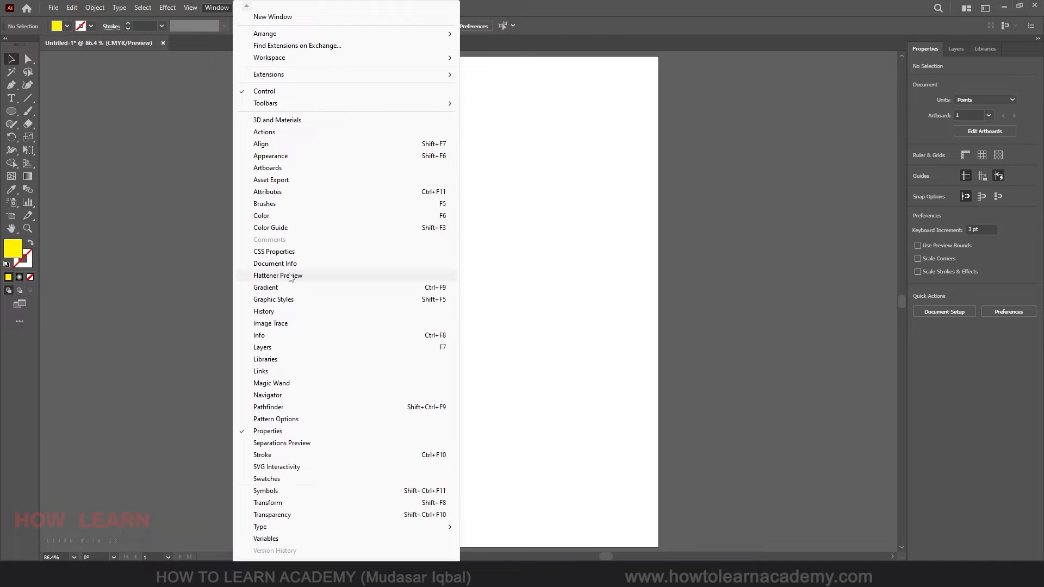
click(262, 216)
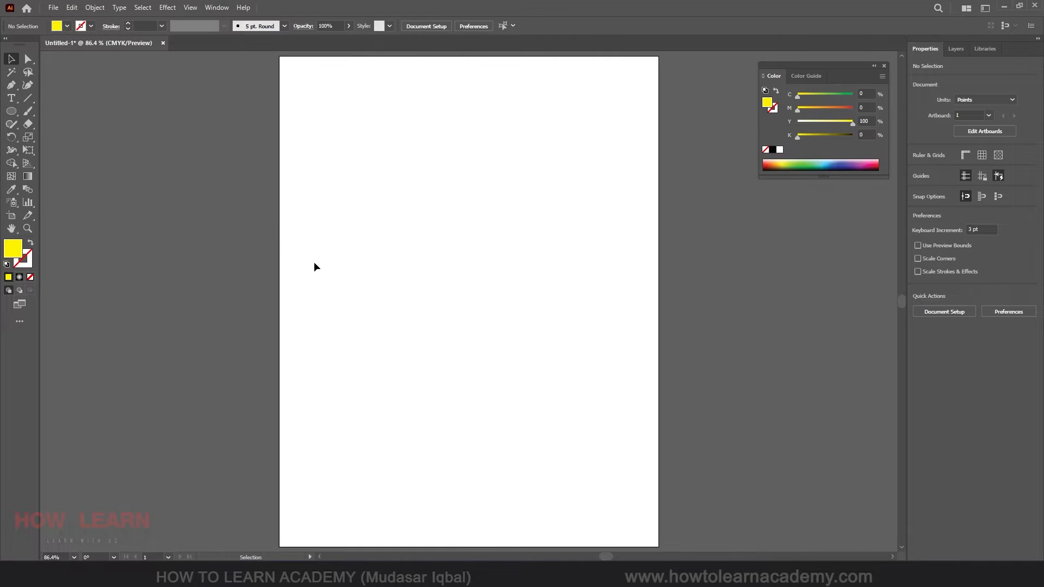
drag(837, 69, 810, 91)
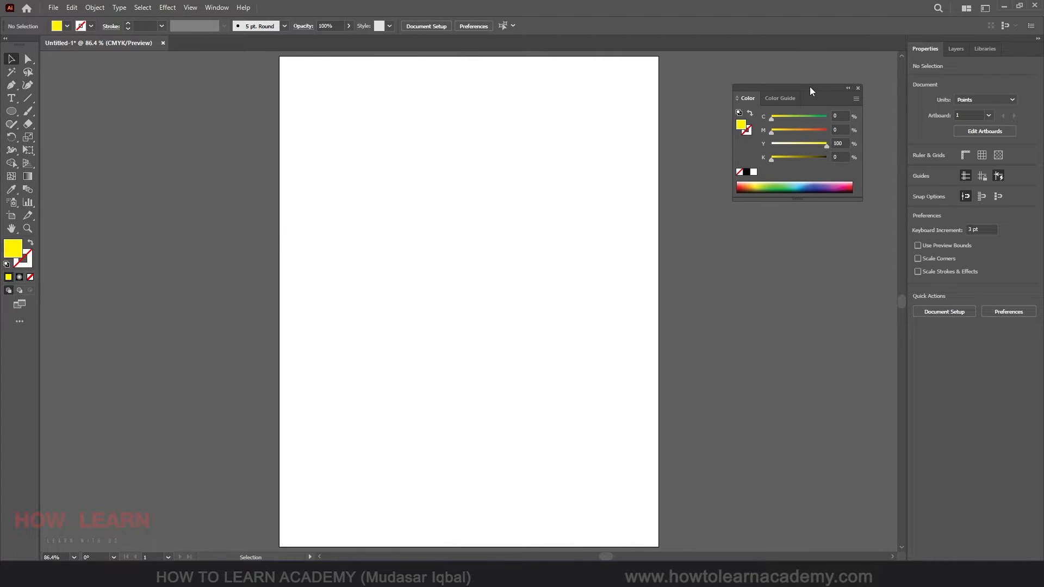
click(782, 99)
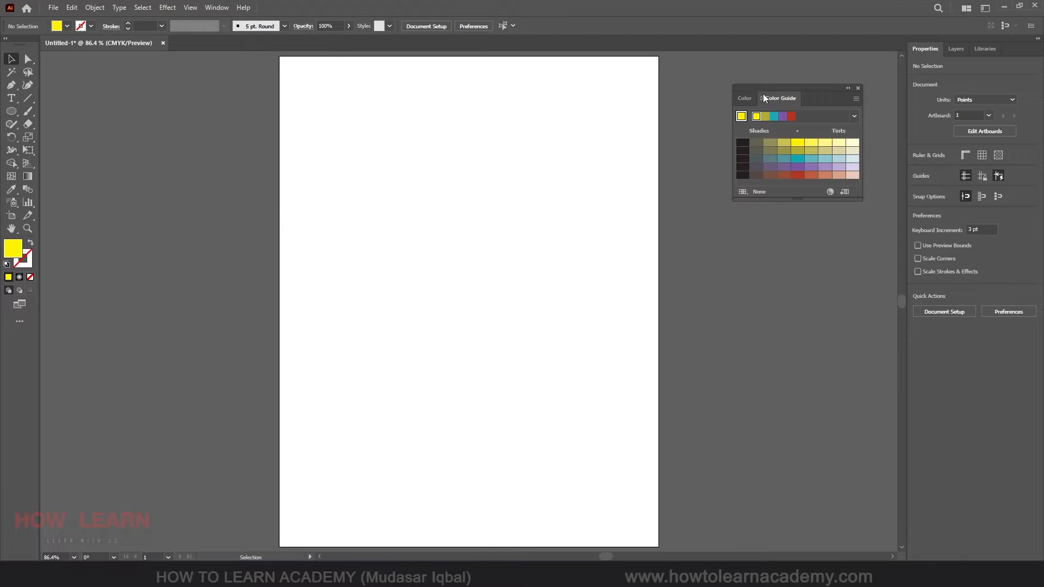
click(742, 101)
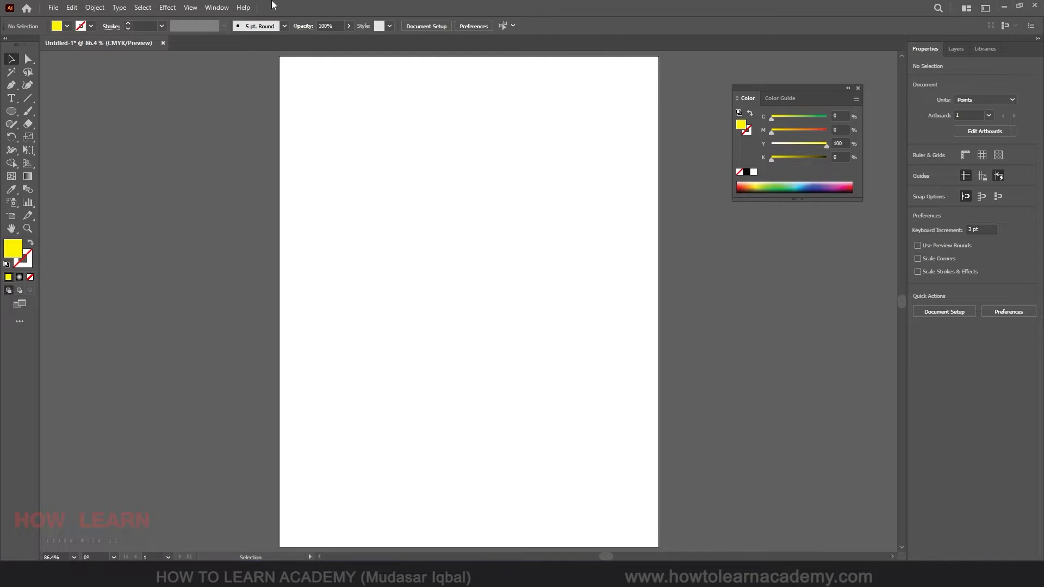
Show the Swatches panel and place it just below the Color panel
click(216, 8)
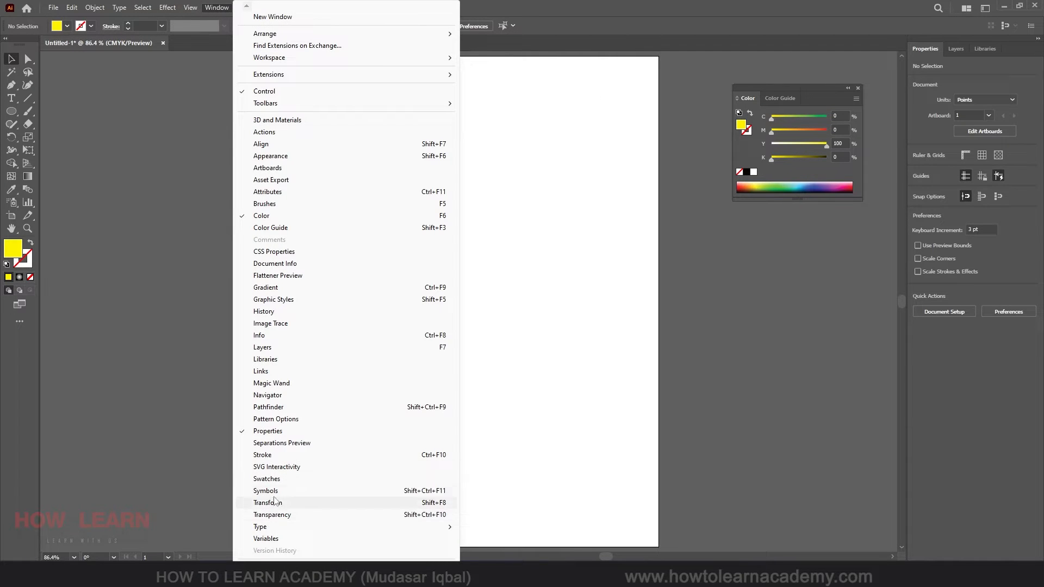
click(267, 479)
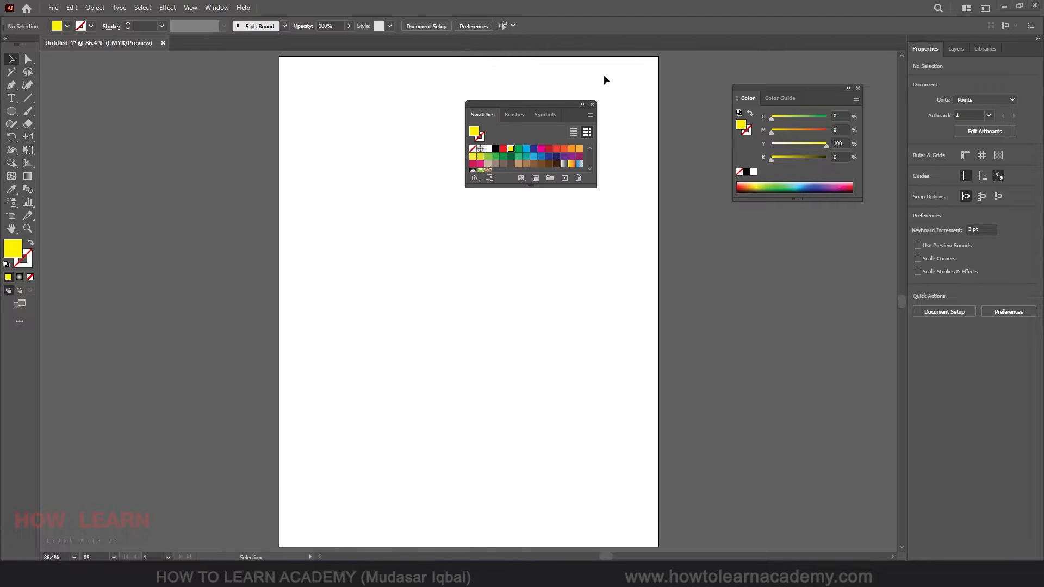
drag(547, 105, 786, 201)
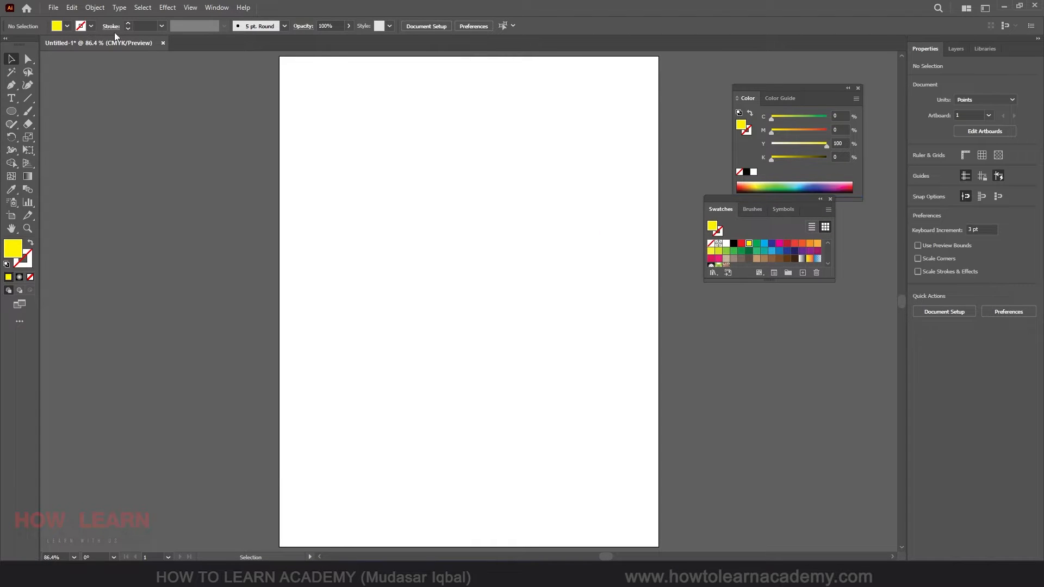
click(68, 25)
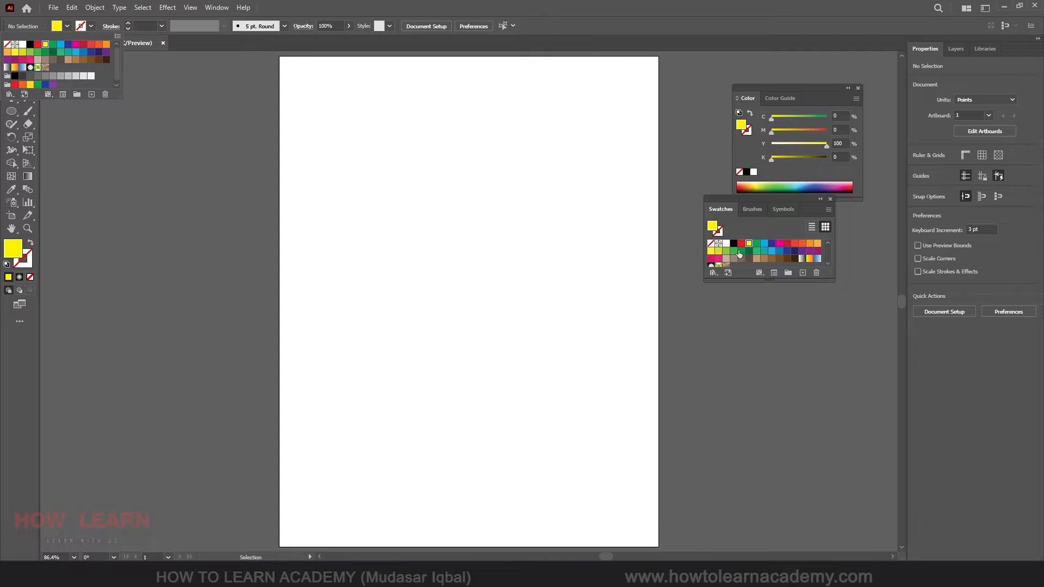
click(768, 199)
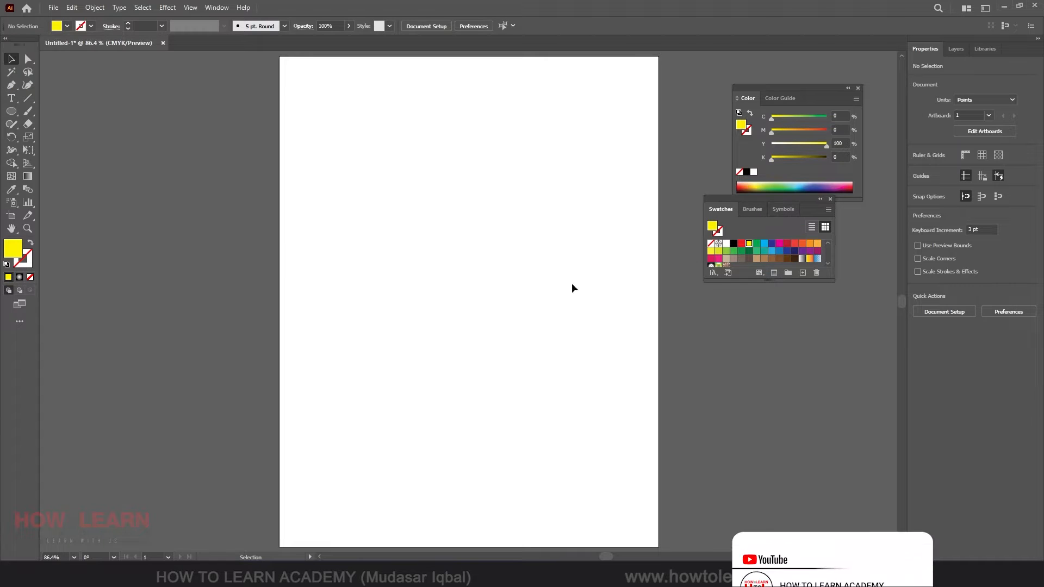
Draw a yellow rectangle about 234 by 188 pt on the upper half of the artboard
drag(15, 115, 59, 111)
drag(384, 170, 530, 288)
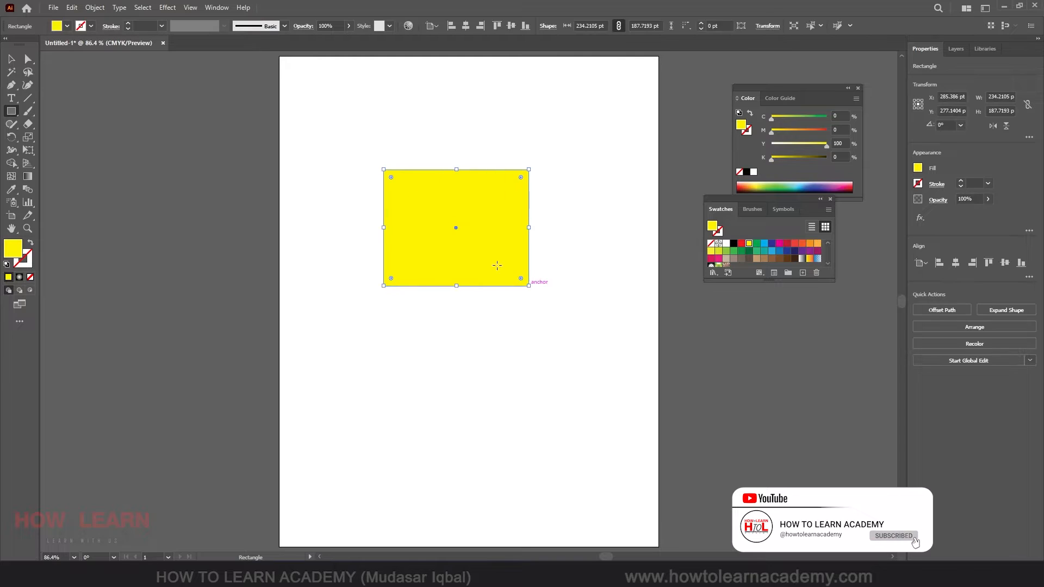
key(v)
Try red and light blue swatches on the rectangle, and settle on the dark green fill C=90 M=30 Y=95 K=30
click(742, 244)
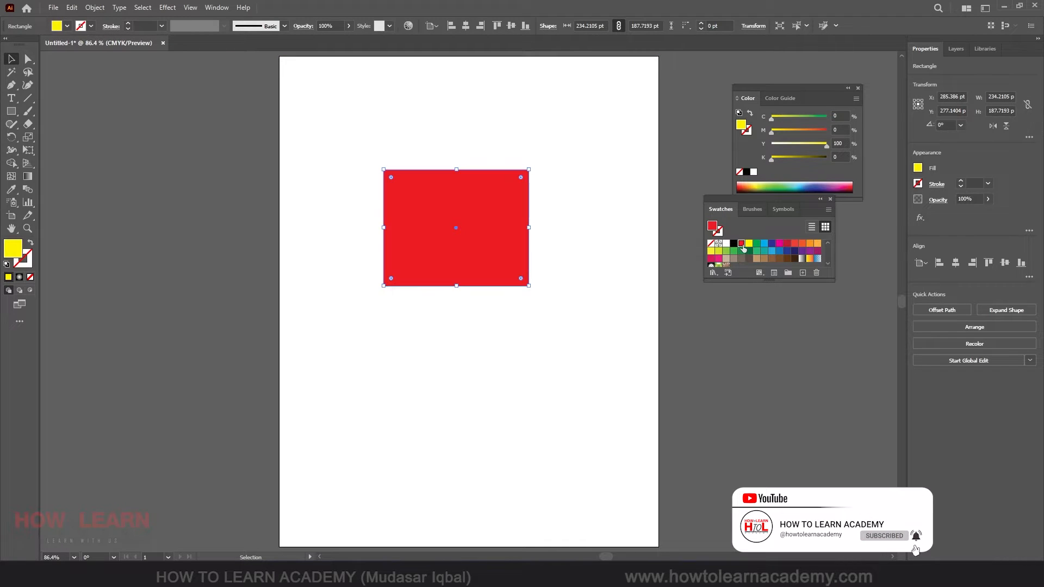
click(795, 244)
click(771, 251)
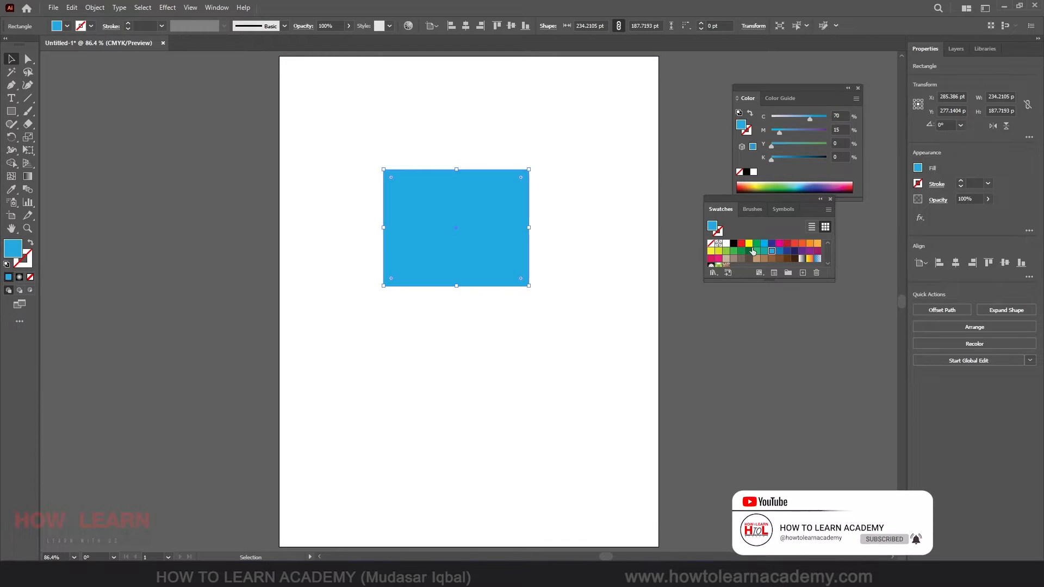
click(749, 250)
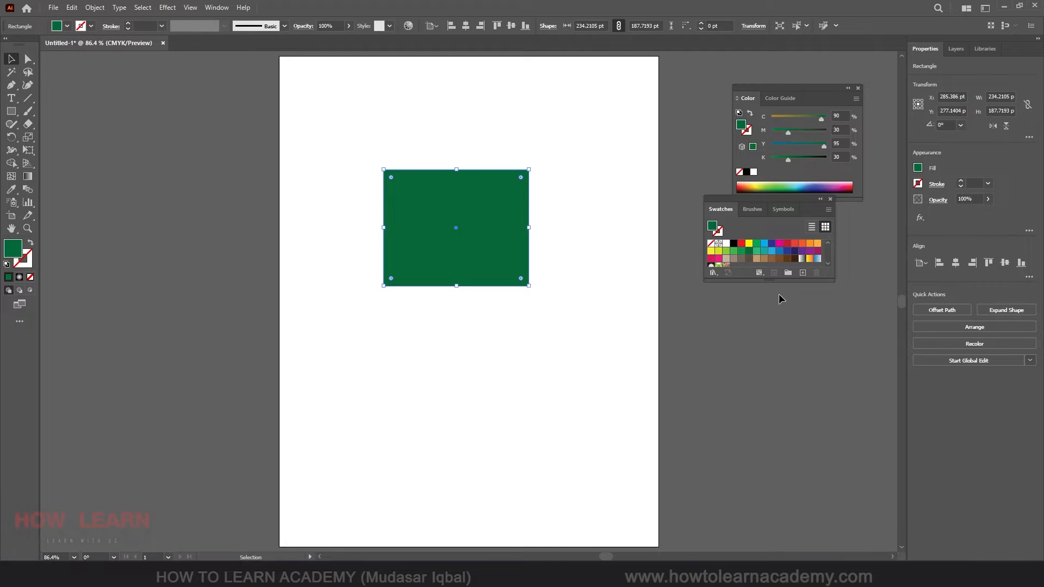
Enlarge the Swatches panel and save the rectangle's green as a new non-global CMYK process color swatch
drag(770, 279, 770, 350)
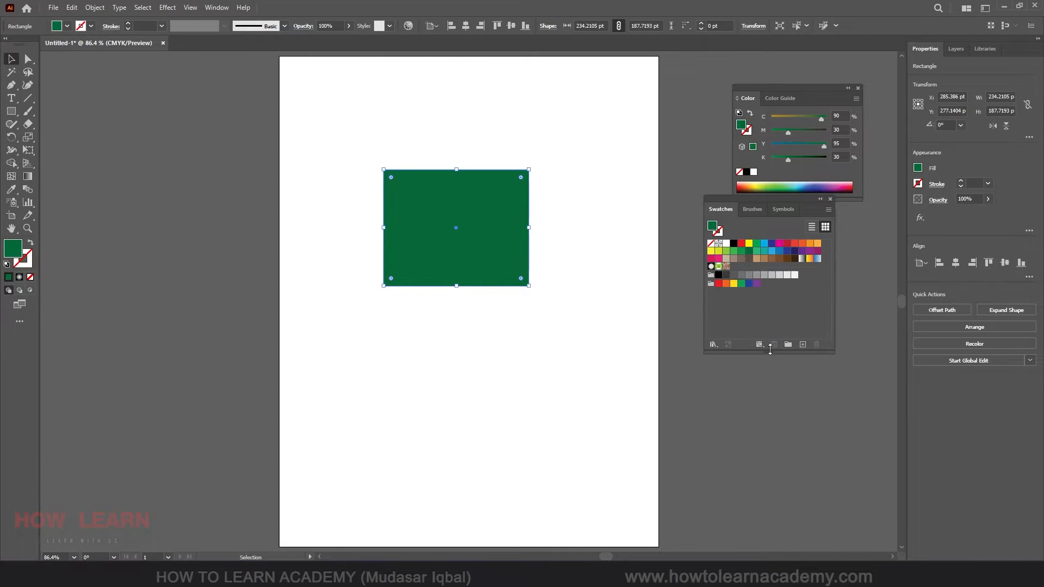
click(804, 346)
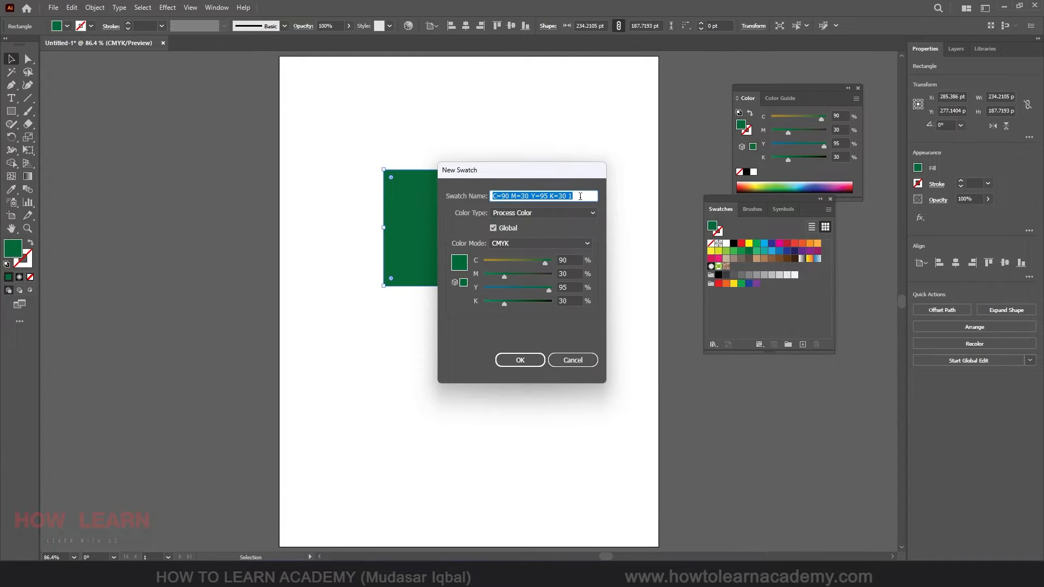
drag(580, 196, 479, 197)
click(493, 229)
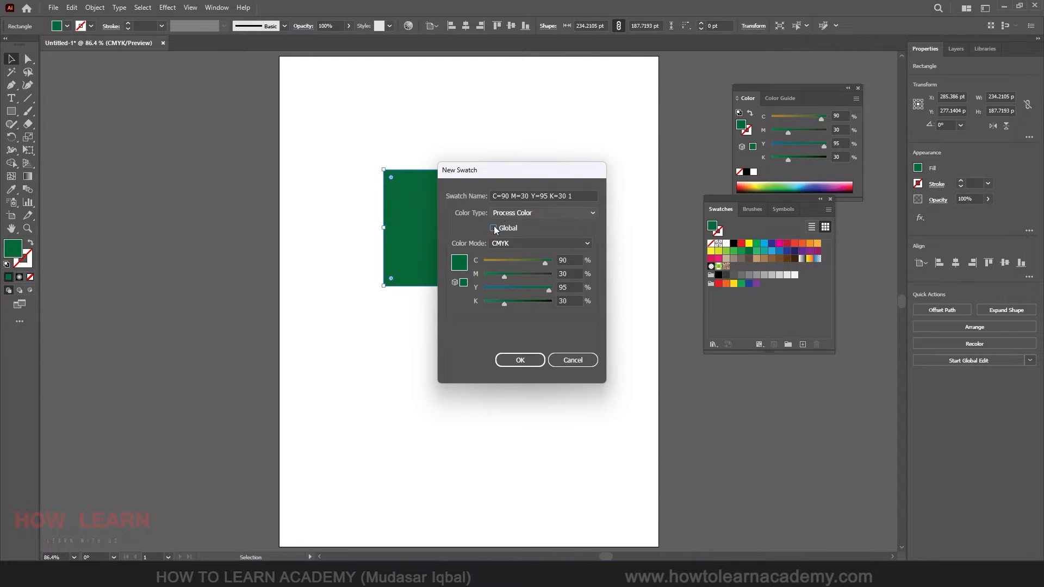
click(525, 243)
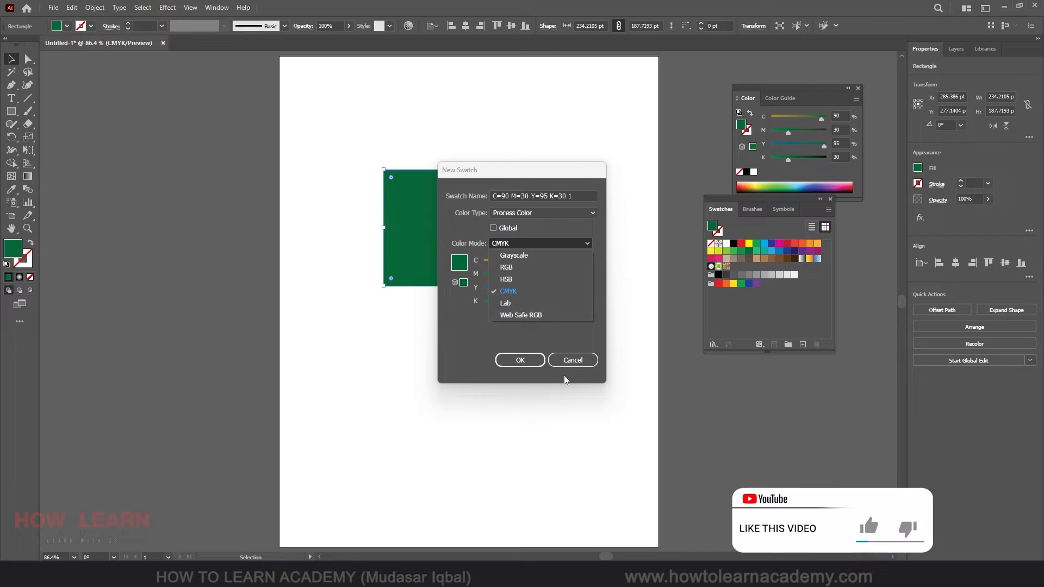
click(471, 246)
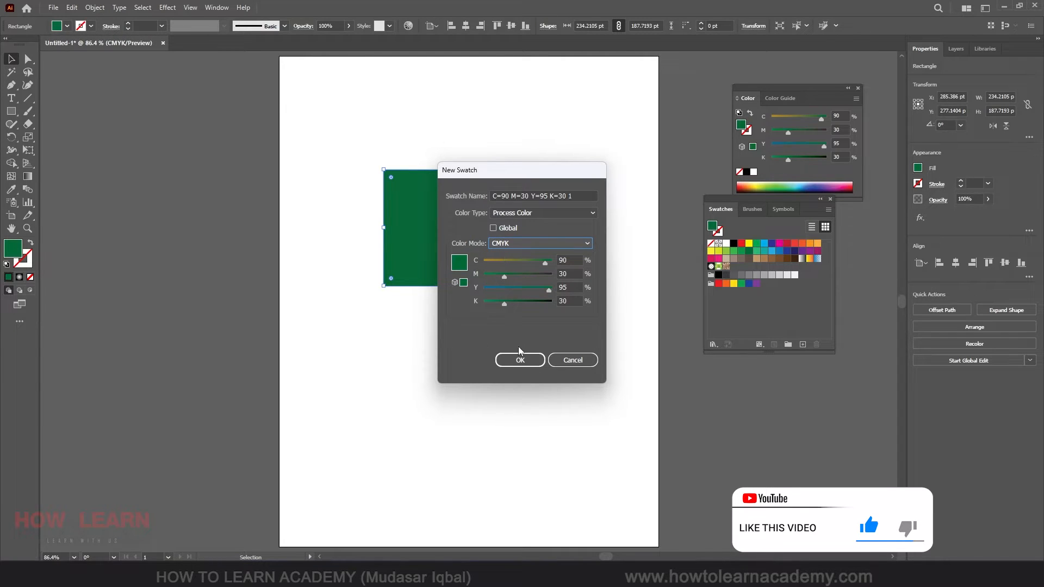
click(523, 361)
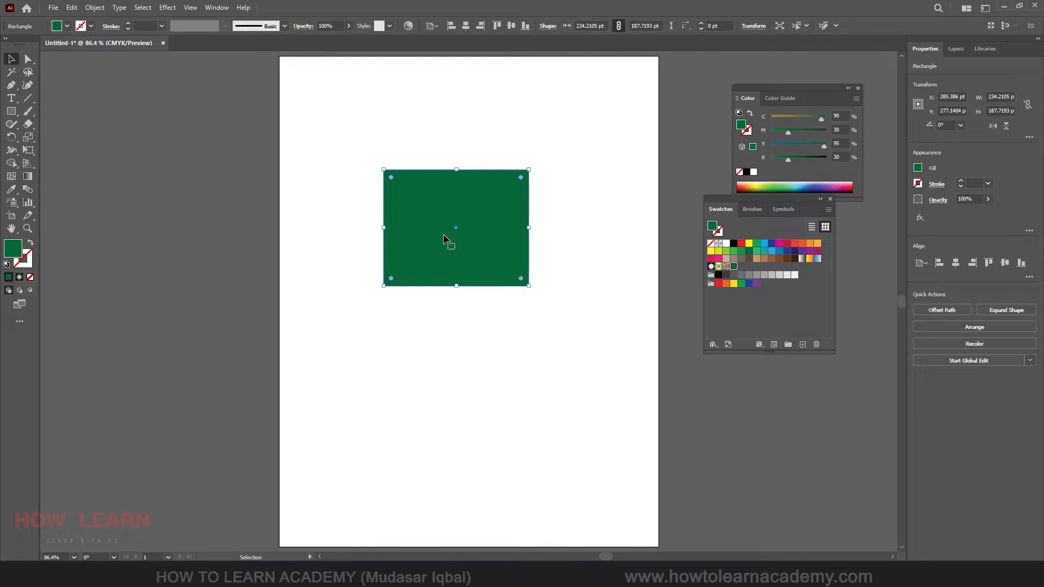
With nothing selected, create a new RGB process color swatch with R=151, G=179, B=133
click(483, 364)
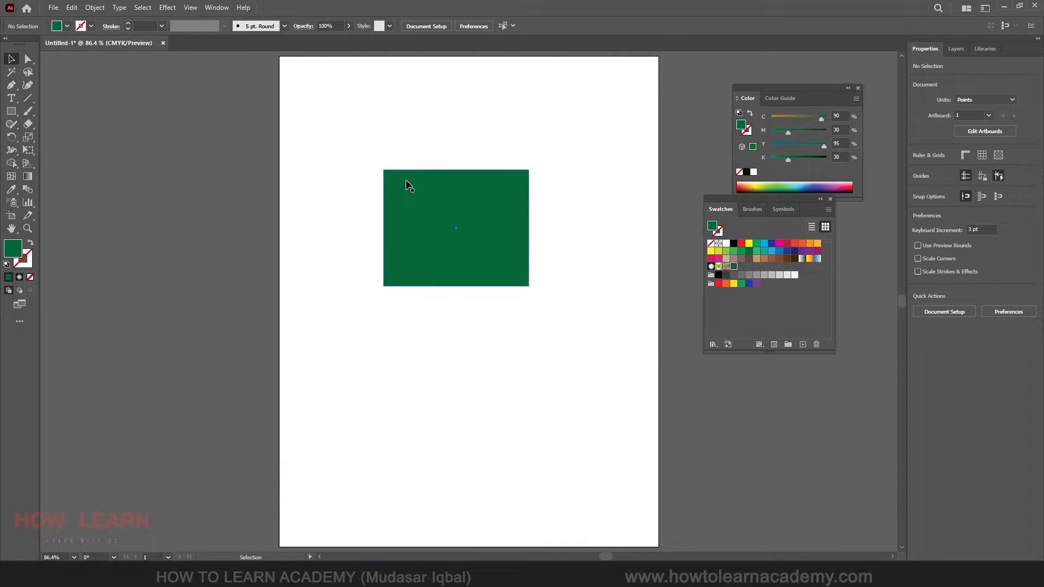
click(803, 344)
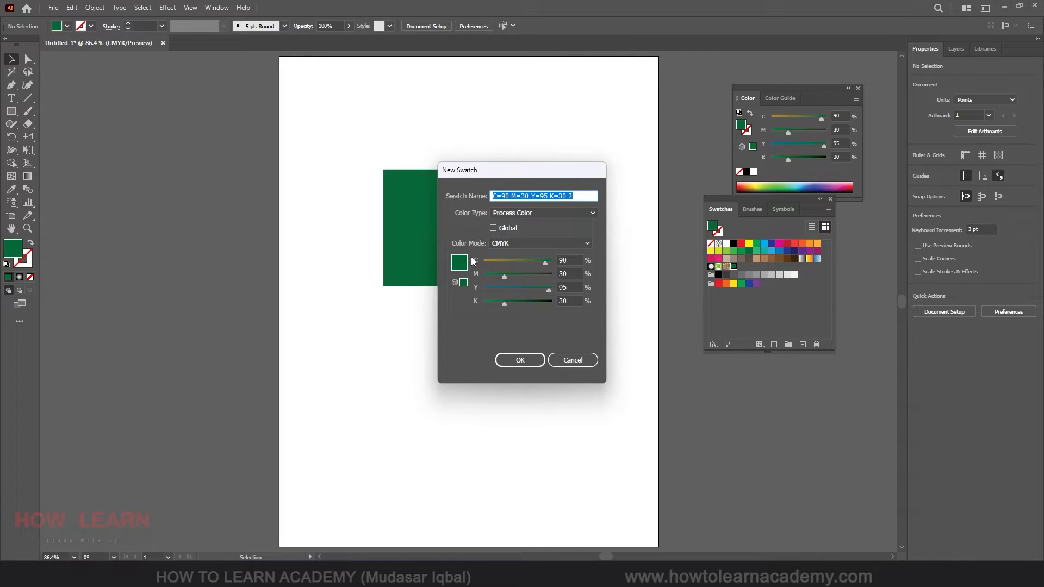
drag(546, 263, 520, 305)
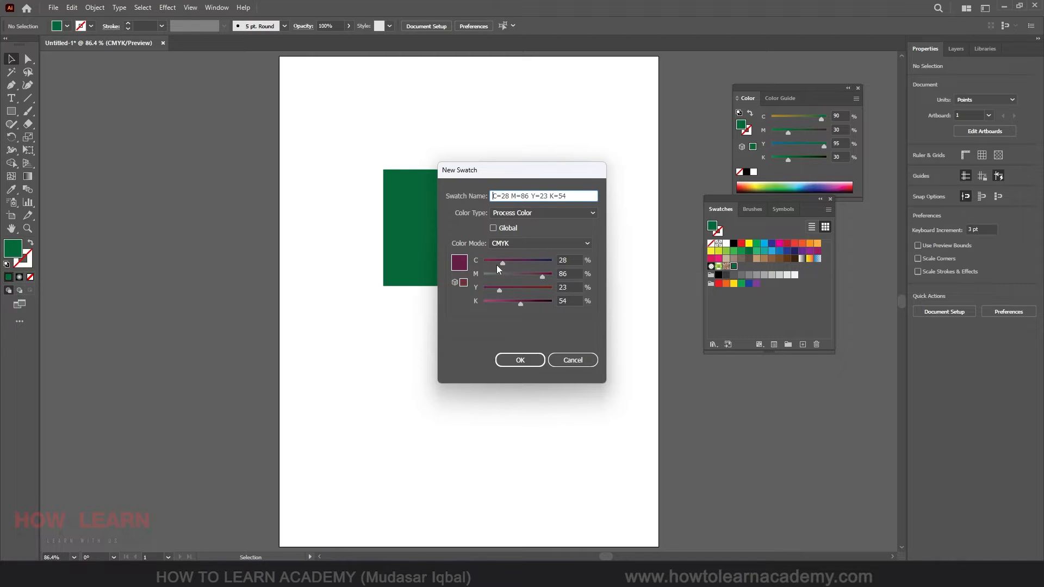
click(510, 243)
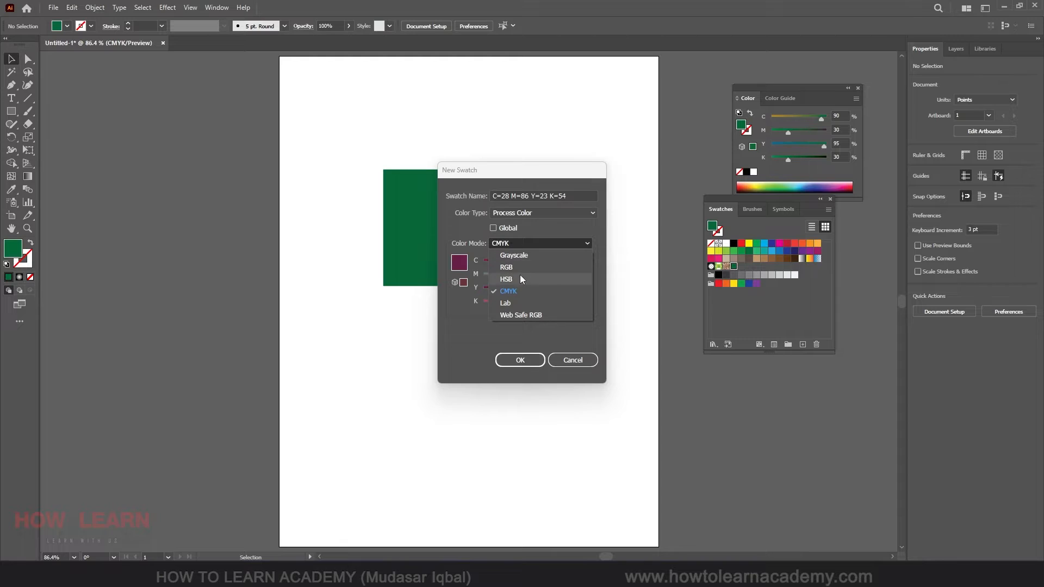
click(511, 267)
drag(512, 263, 520, 298)
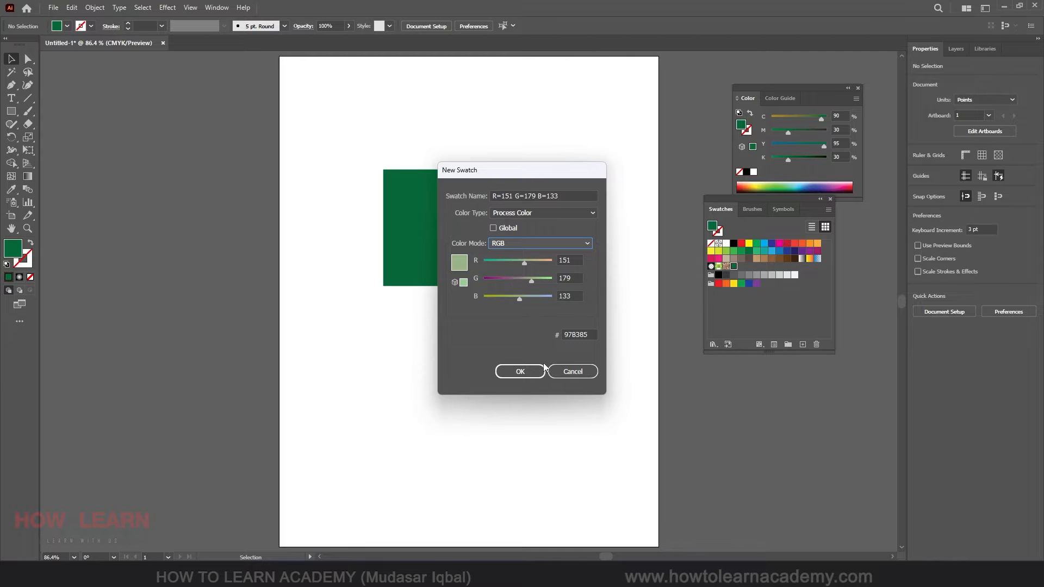
click(522, 371)
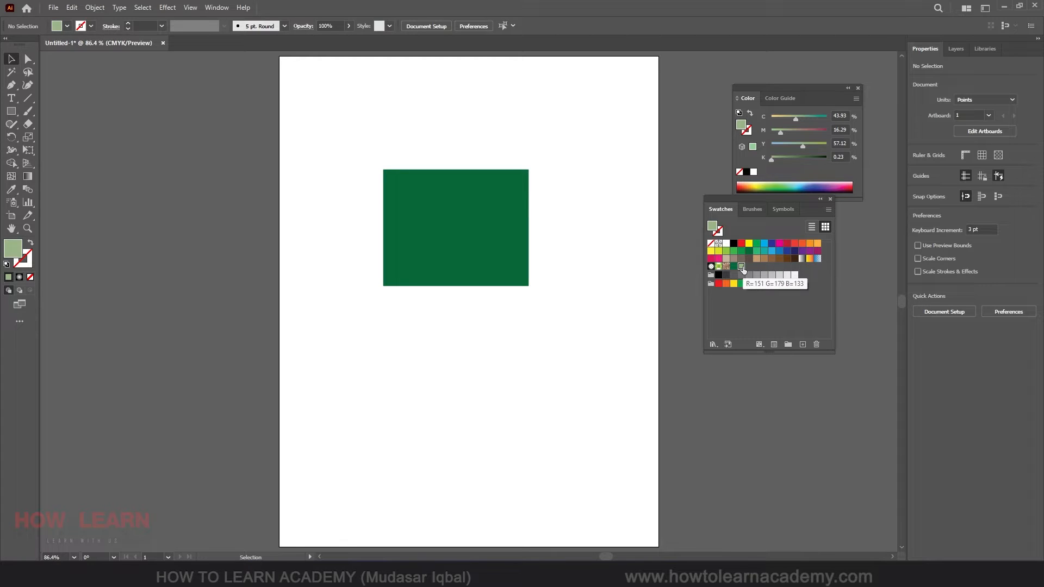
Fill the rectangle with an orange of about C=0 M=63 Y=81 K=0 and add that color to the swatches
click(422, 189)
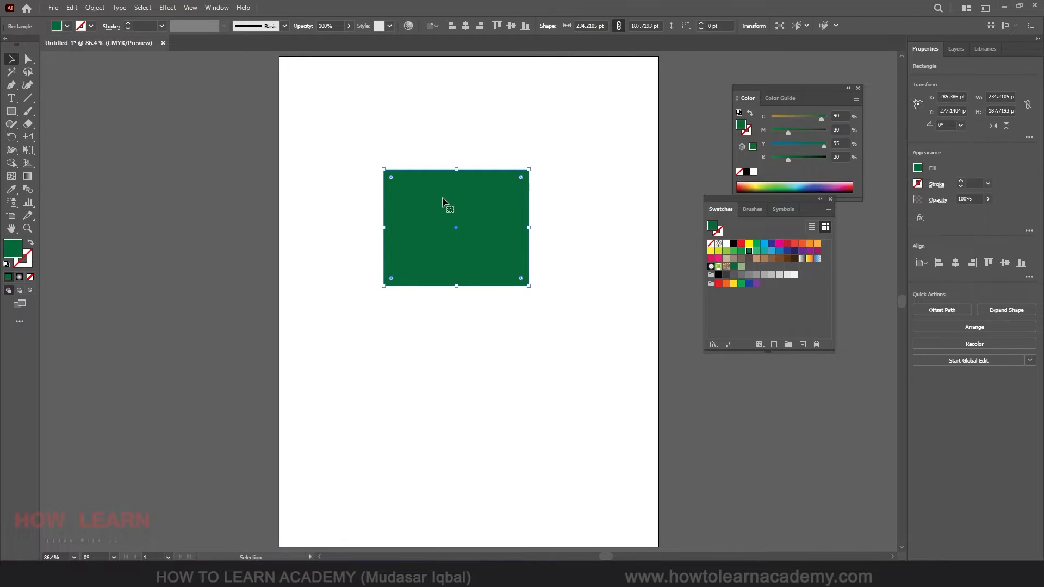
double_click(13, 248)
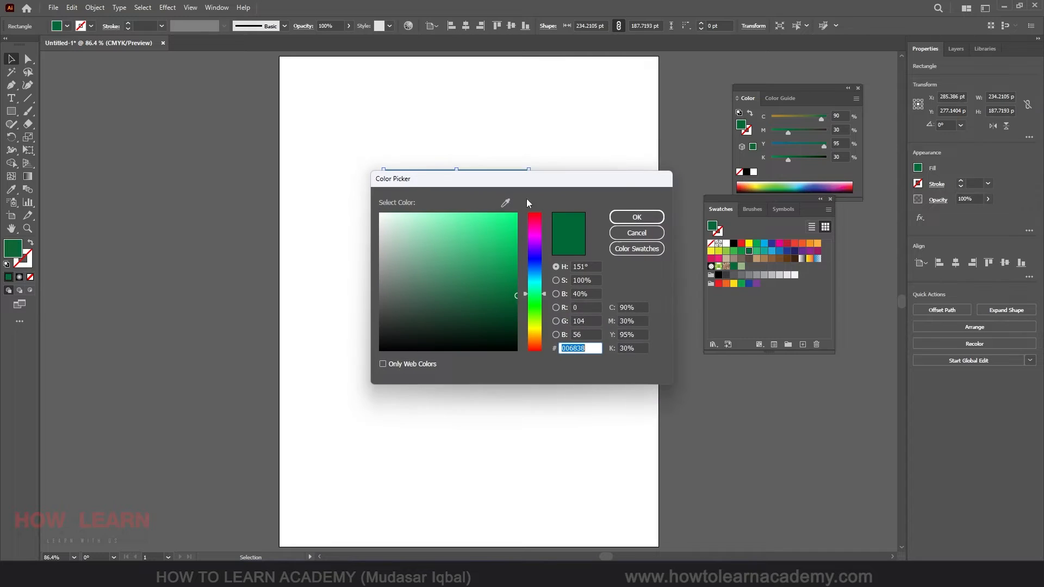
drag(538, 261, 541, 268)
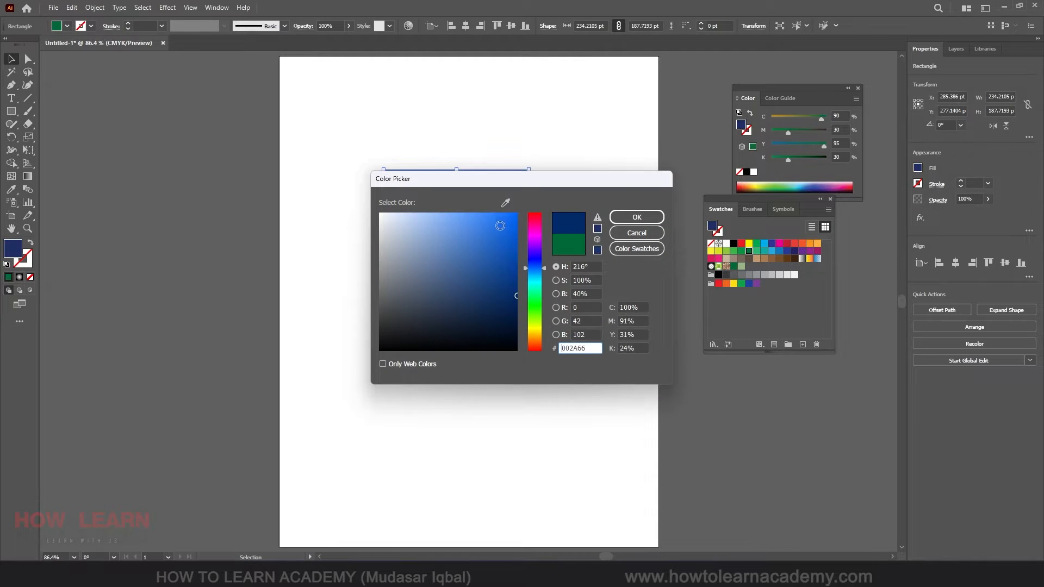
drag(500, 225, 486, 208)
drag(538, 326, 538, 344)
click(634, 216)
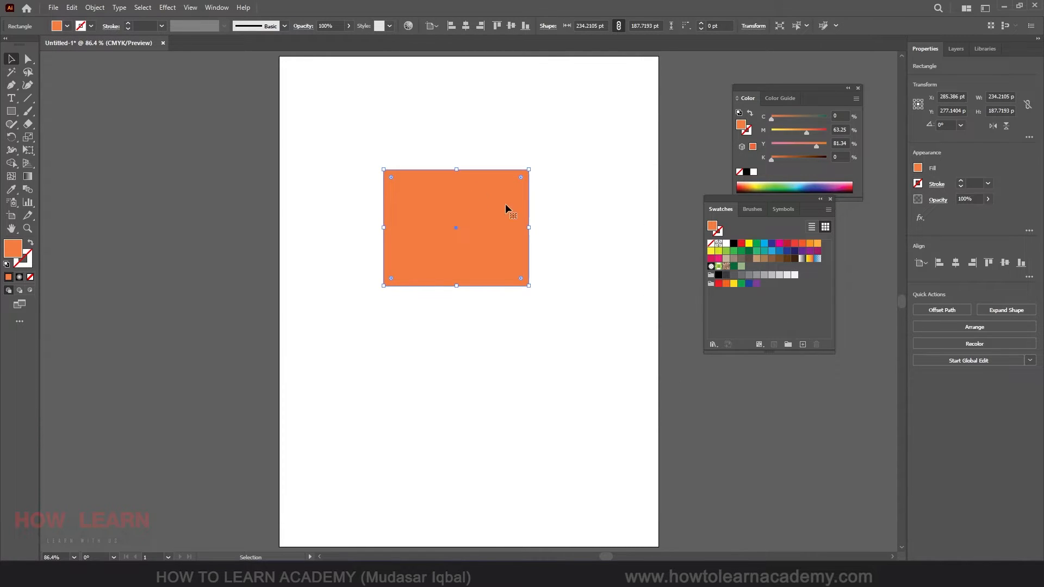
drag(439, 186, 786, 314)
Create a color group from the selected rectangle artwork, with swatches for tints included and process colors not converted to global
click(788, 345)
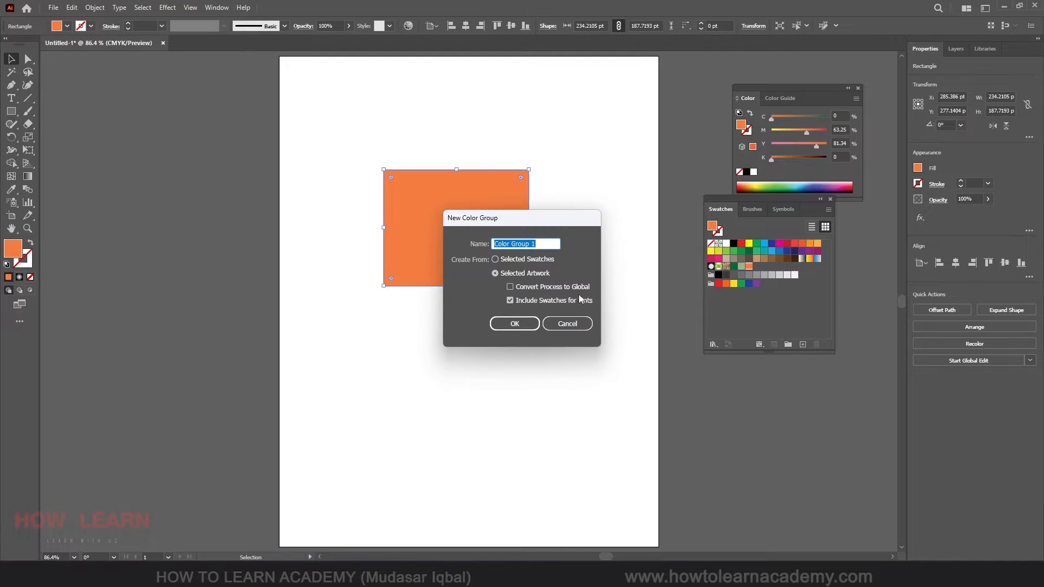
click(515, 323)
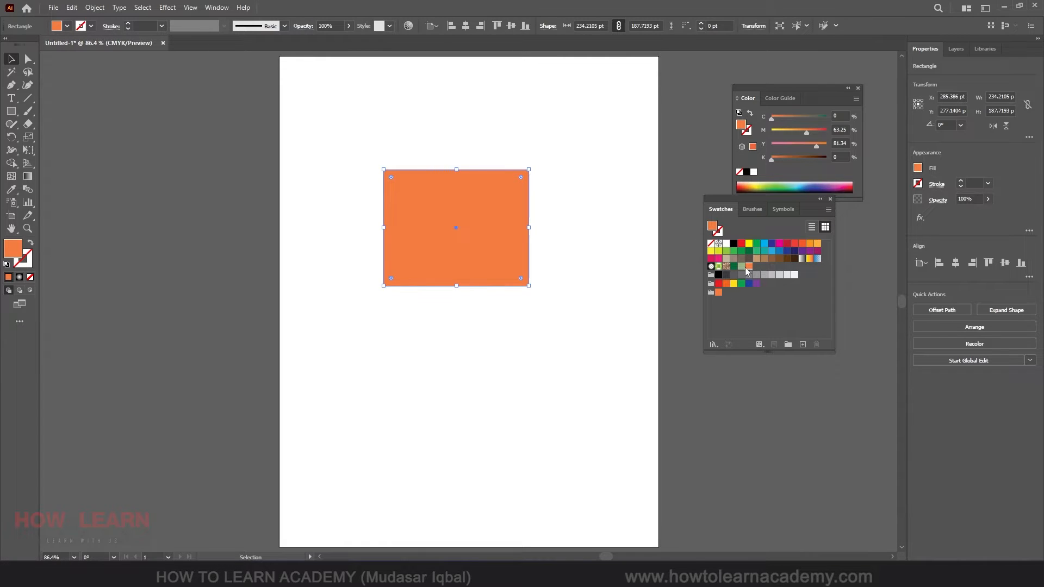
Select the range of swatches from the C=75 M=0 Y=100 K=0 green to the browns and create a color group from them
click(742, 266)
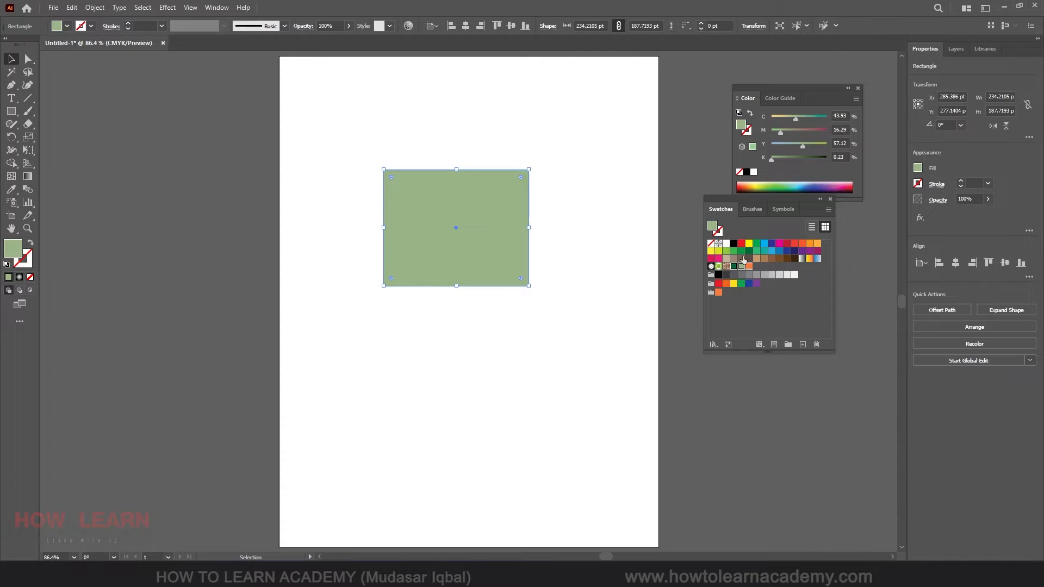
click(713, 299)
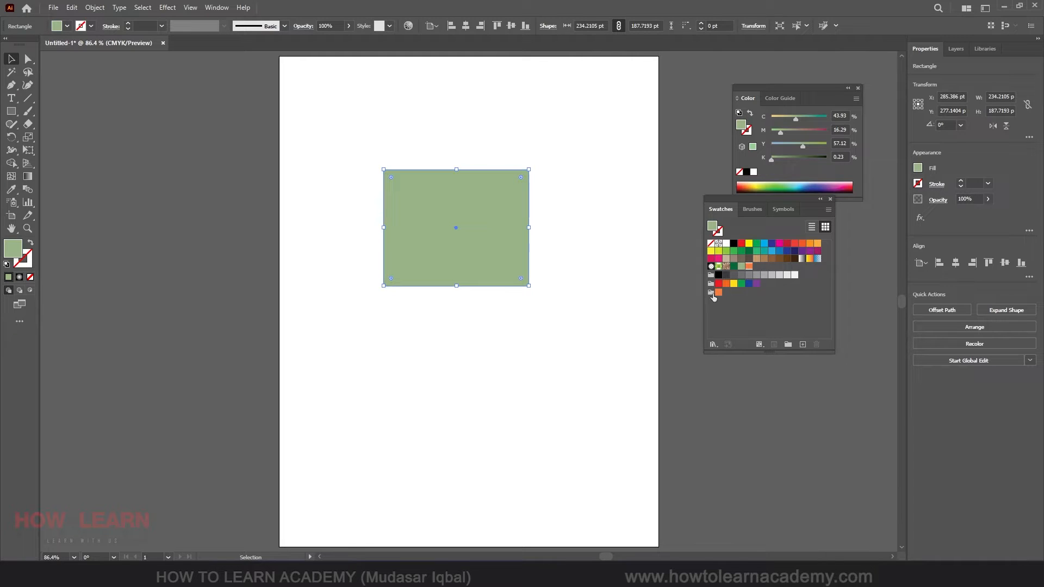
click(733, 253)
shift+click(783, 261)
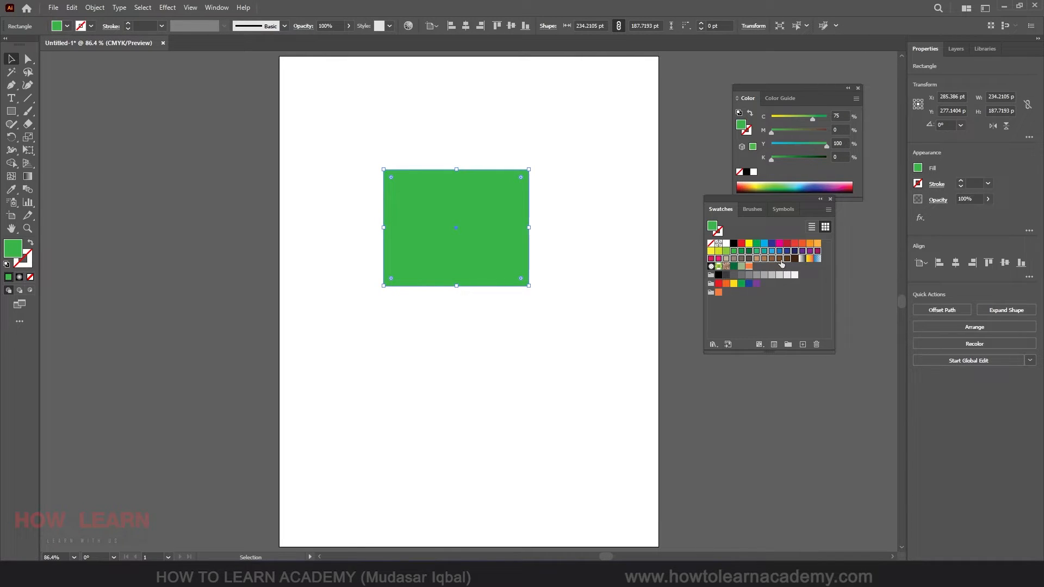
click(788, 345)
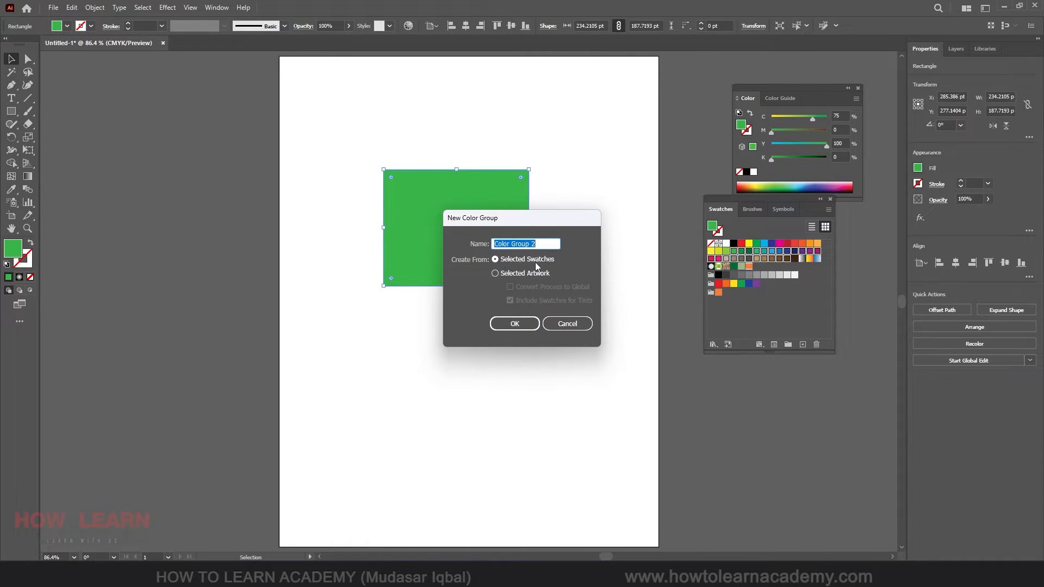
click(525, 326)
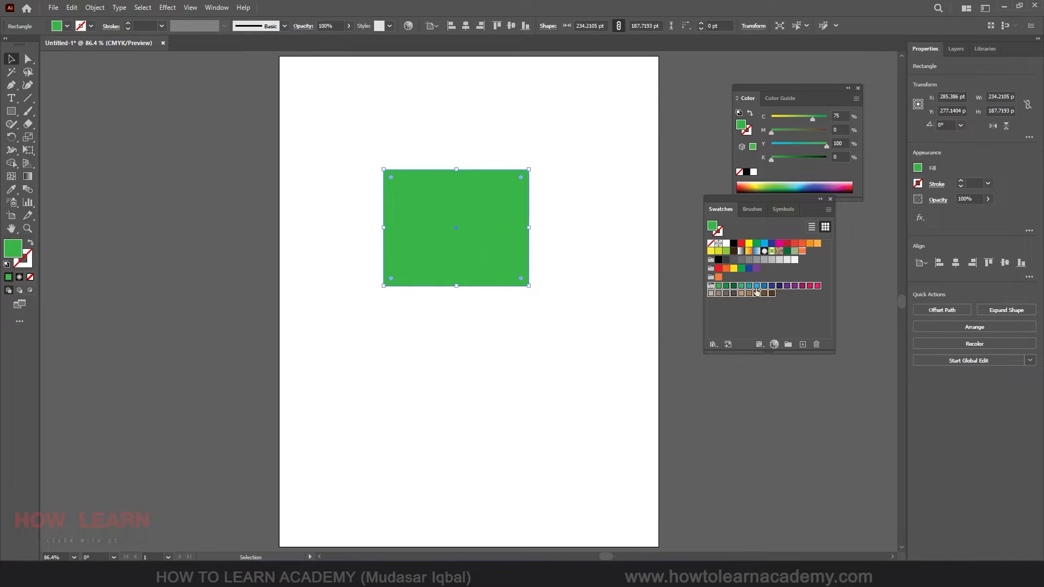
click(785, 344)
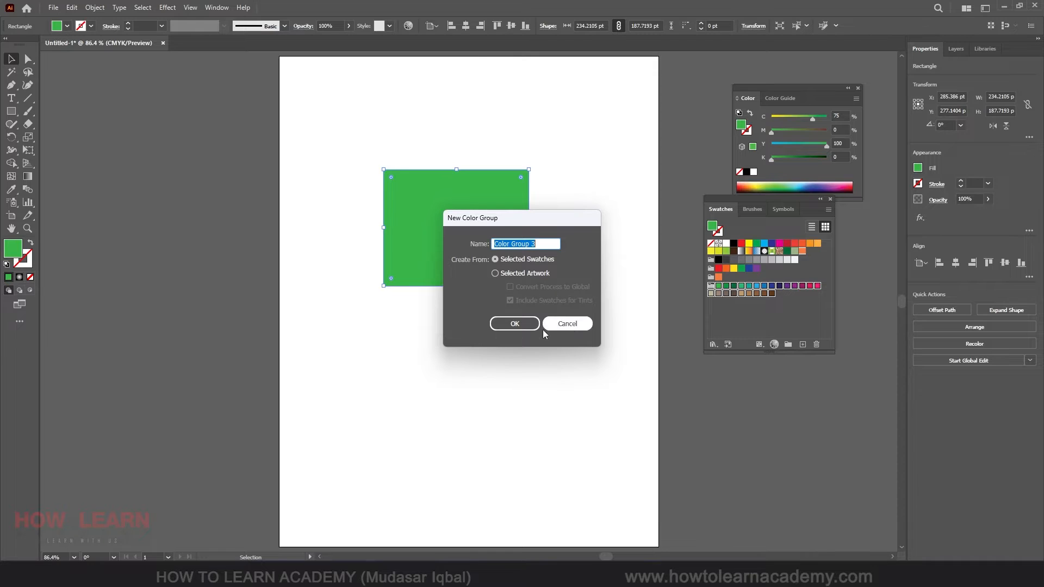
click(767, 310)
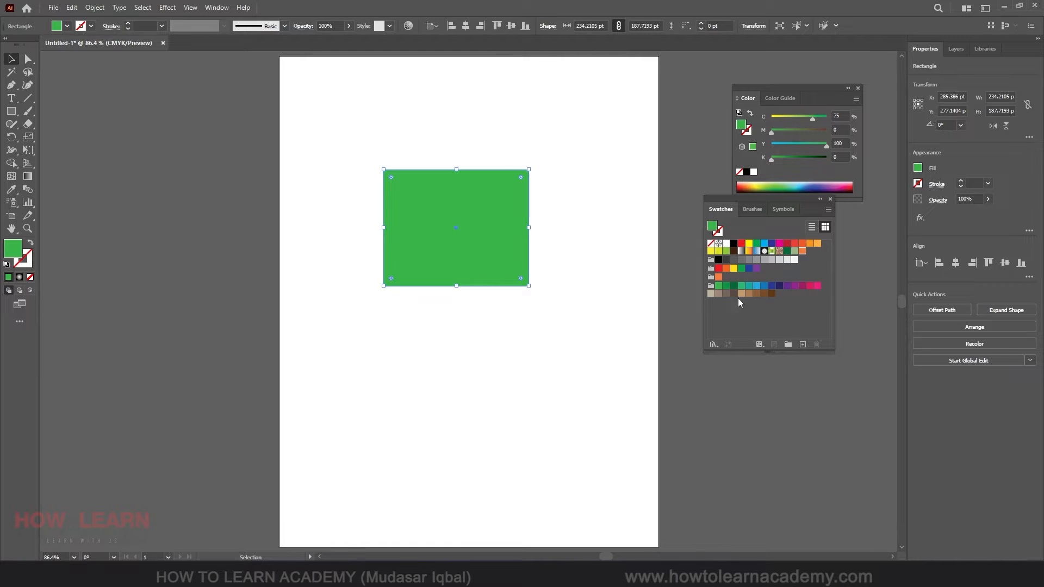
Try the R=151 G=179 B=133 and red swatches on the rectangle, and try selecting a continuous range of swatches starting at red
click(711, 277)
click(794, 252)
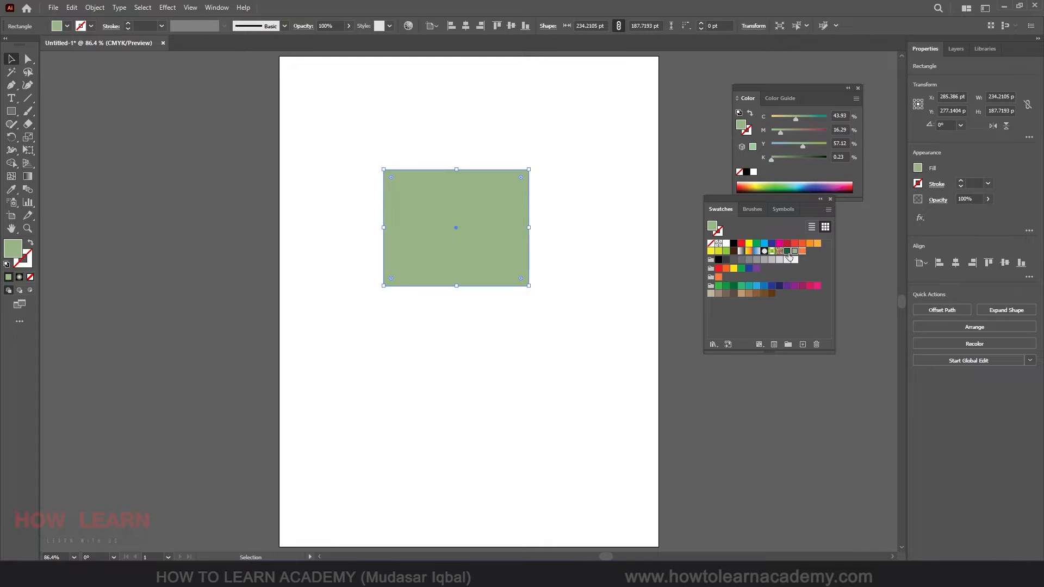
click(818, 273)
click(741, 244)
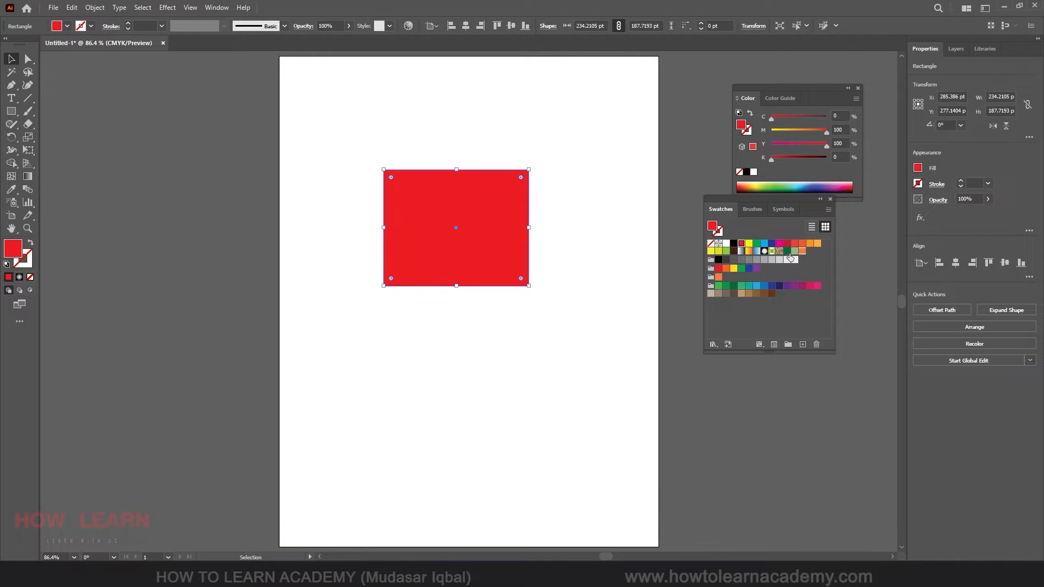
shift+click(756, 250)
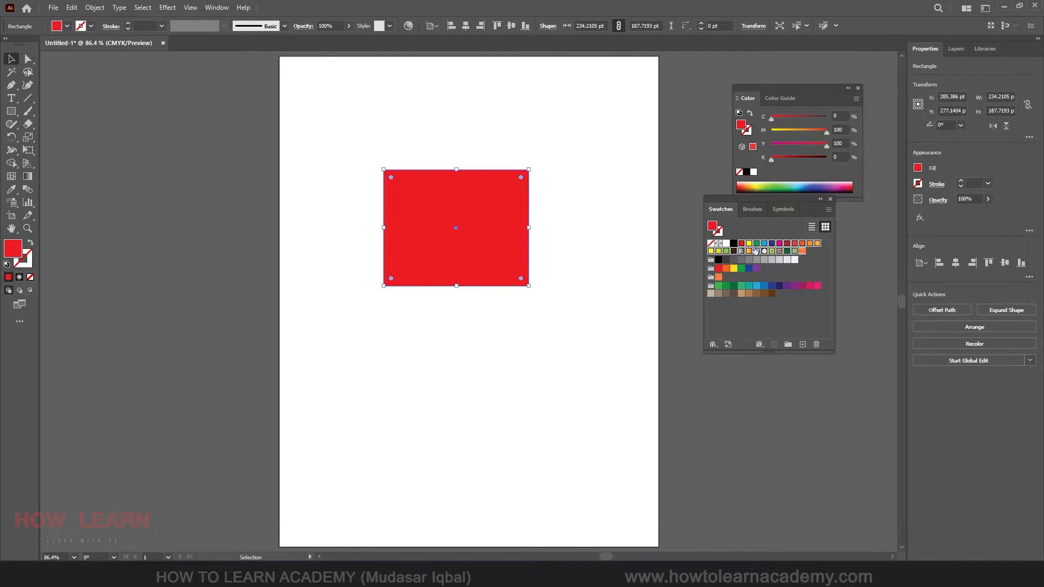
click(815, 266)
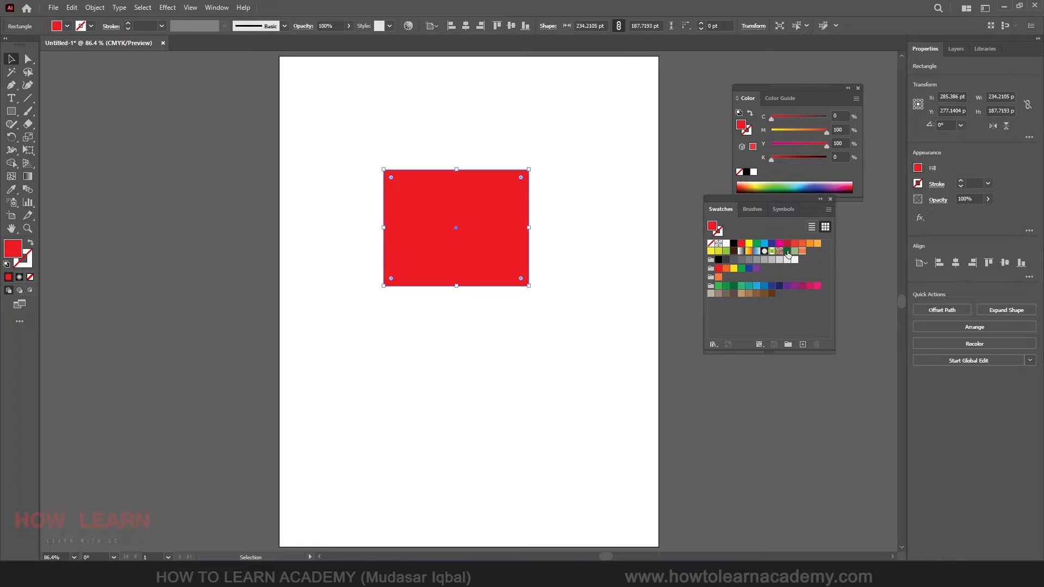
Fill the rectangle with the saved dark green swatch and move it and the R=151 G=179 B=133 swatch into the orange color group
click(788, 251)
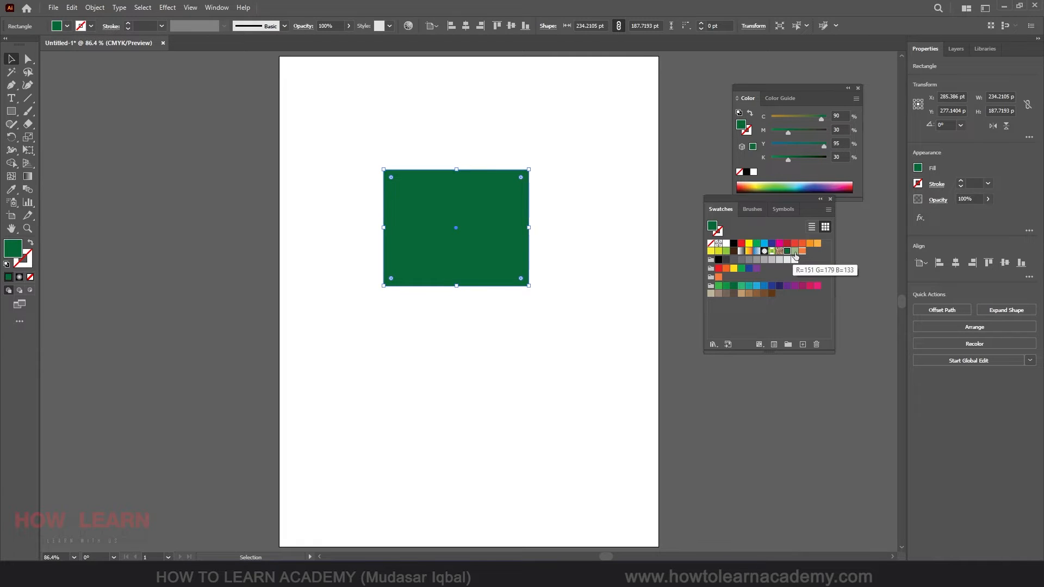
shift+click(795, 251)
drag(795, 252, 712, 278)
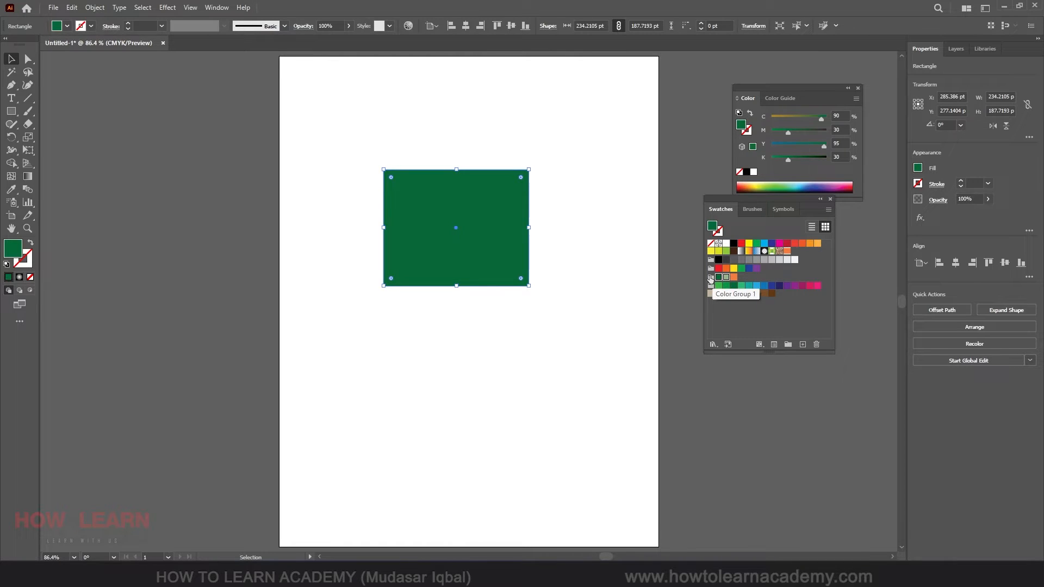
click(712, 279)
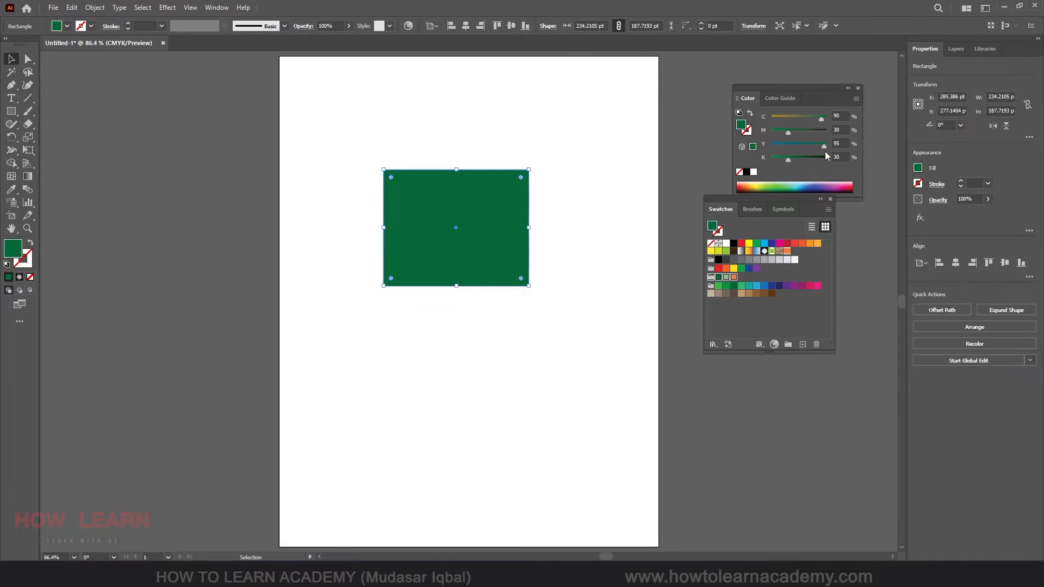
Save the swatch library as an AI file named MY COLR on the Desktop
click(828, 211)
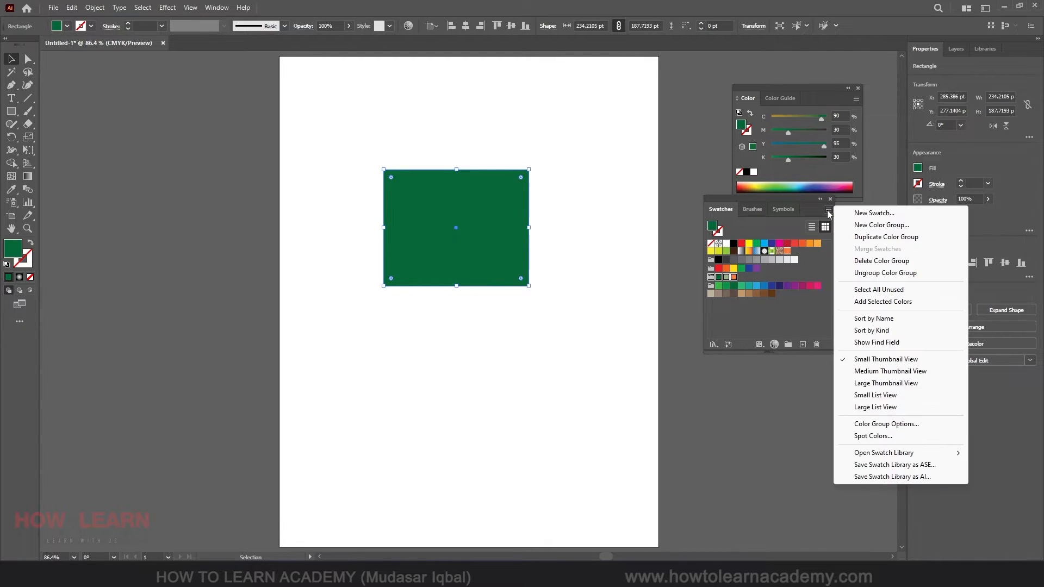
click(876, 477)
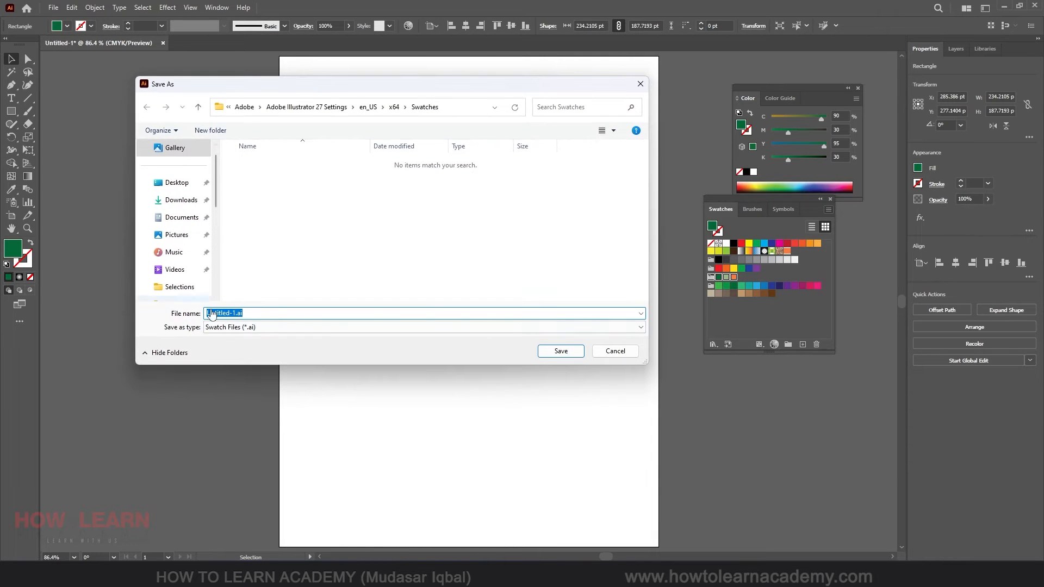
click(179, 185)
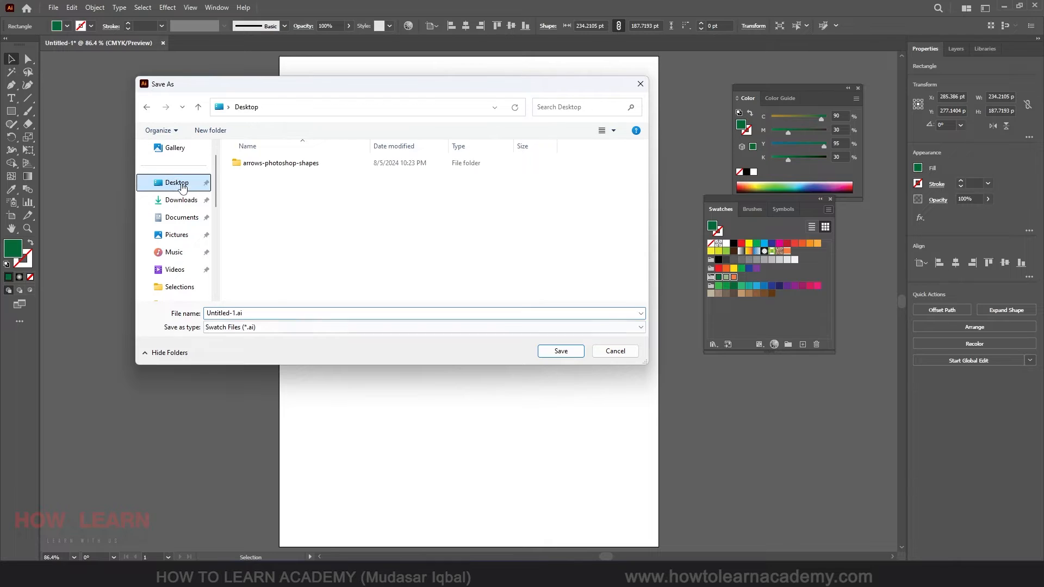
click(274, 314)
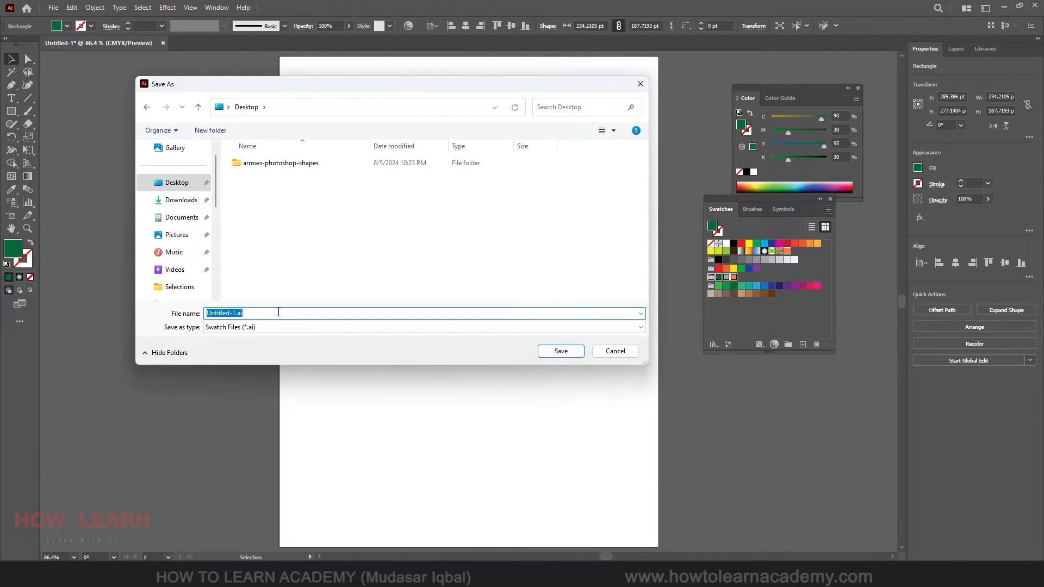
text(MY COLR)
click(561, 351)
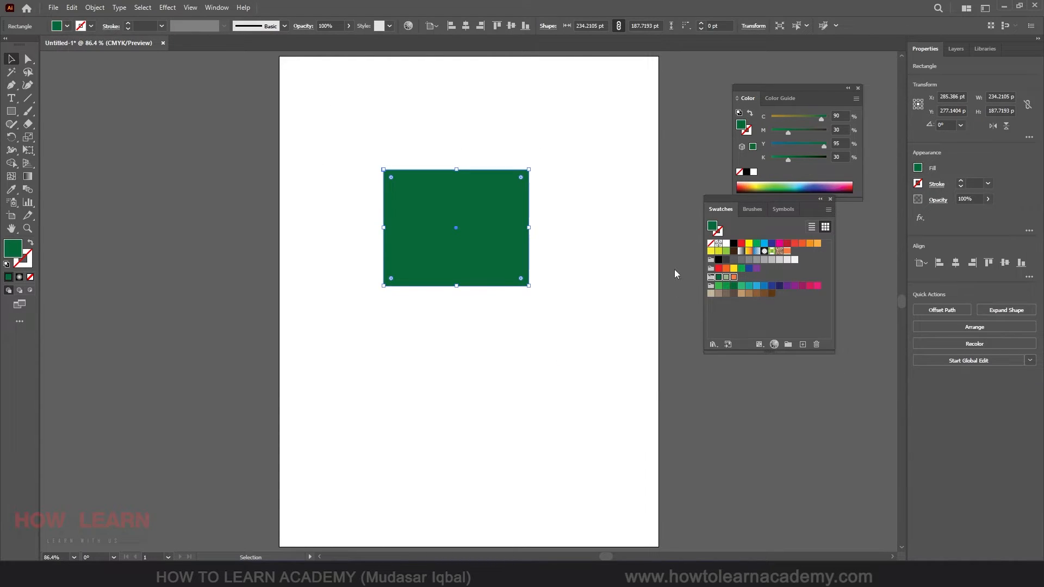
Delete the color group containing the dark green, light green and orange swatches
click(740, 319)
click(711, 279)
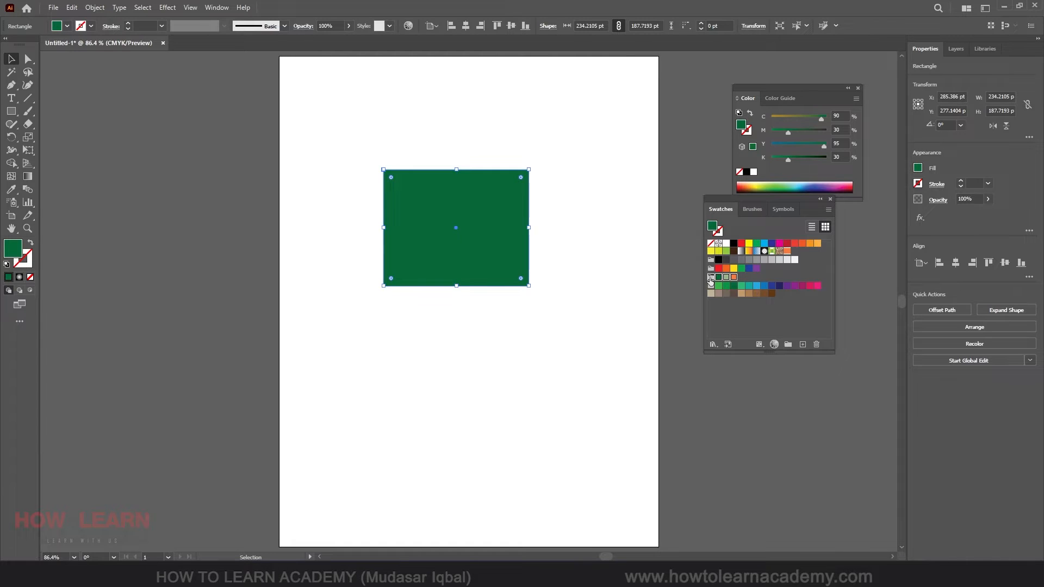
click(817, 344)
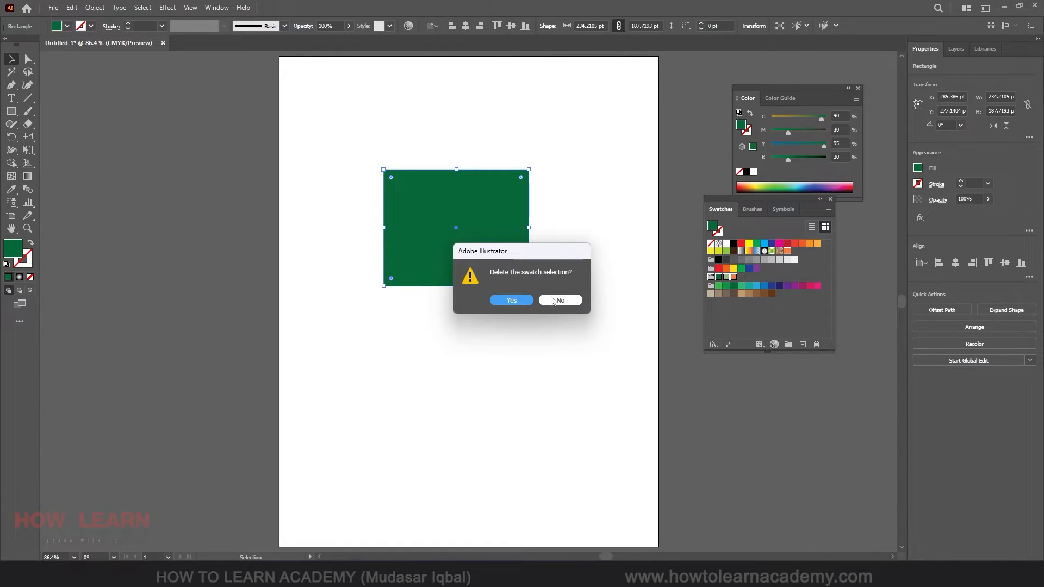
click(518, 302)
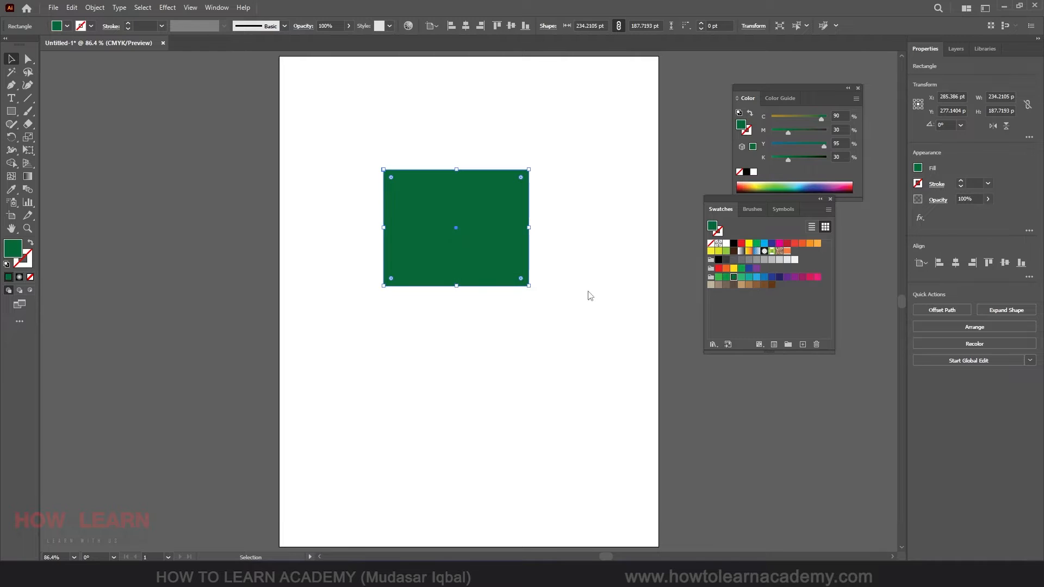
Select all unused swatches and delete them from the document
click(753, 303)
click(828, 210)
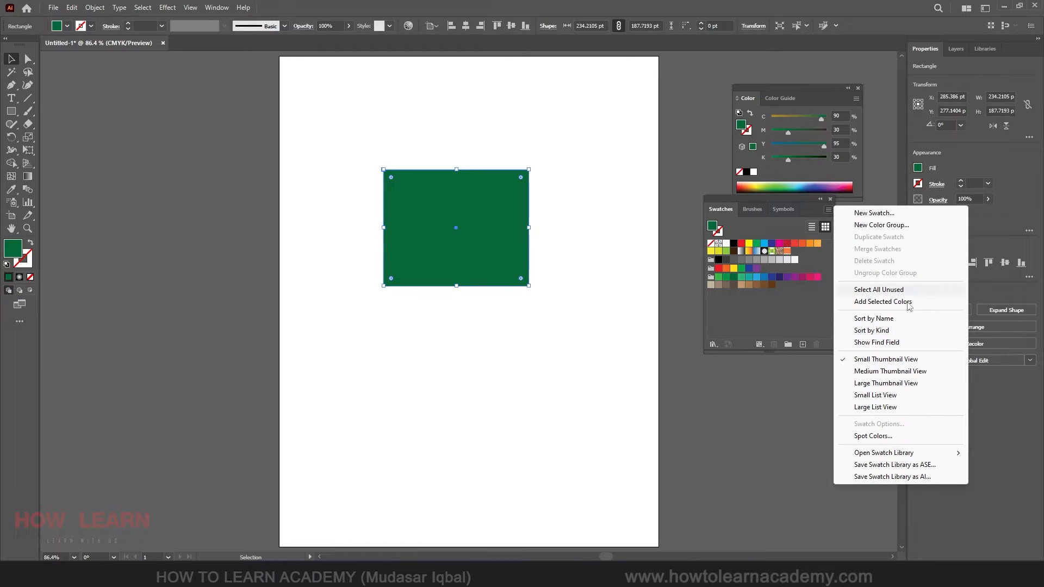
click(892, 293)
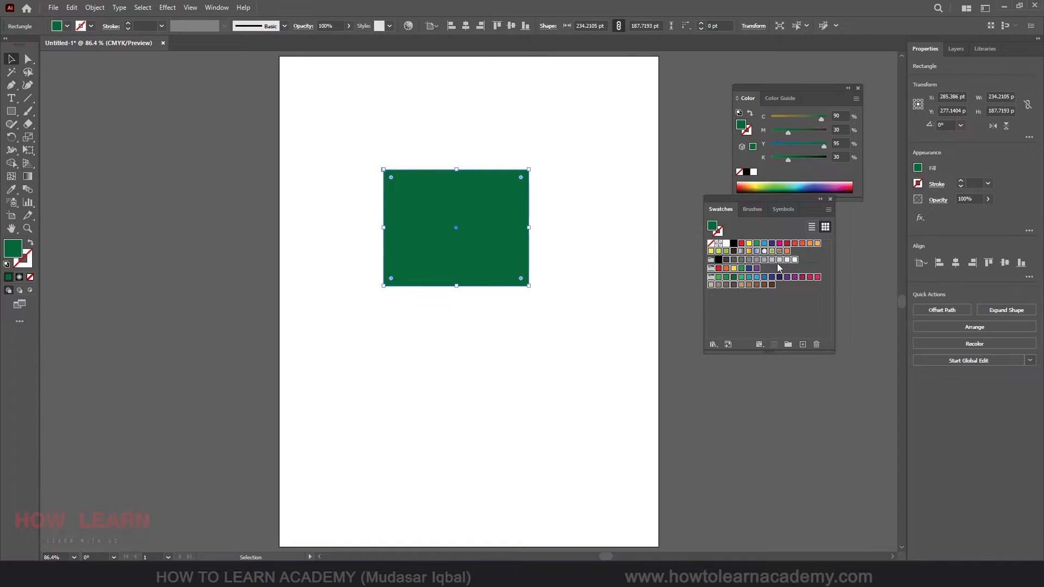
click(816, 345)
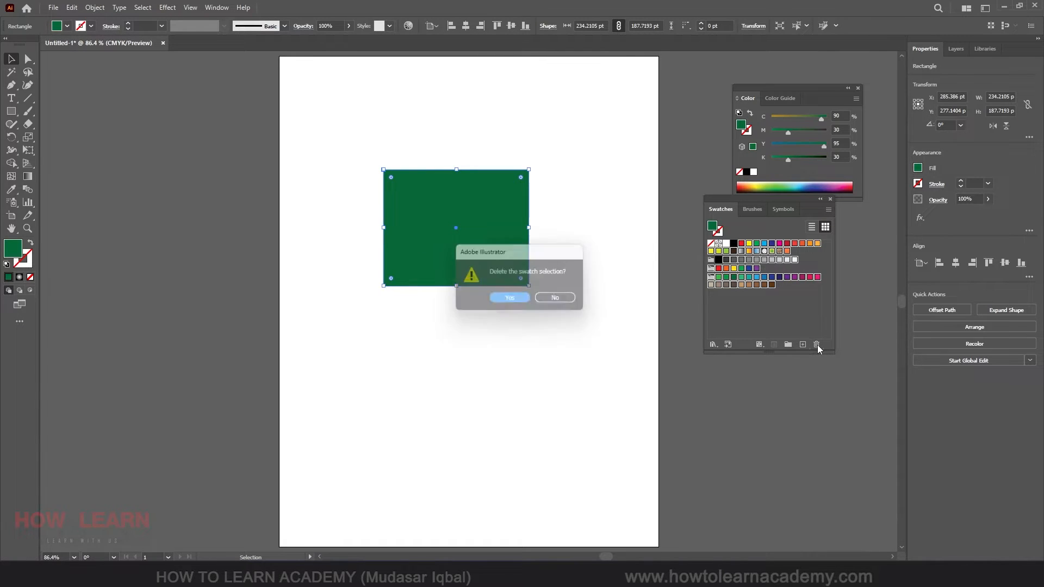
click(511, 300)
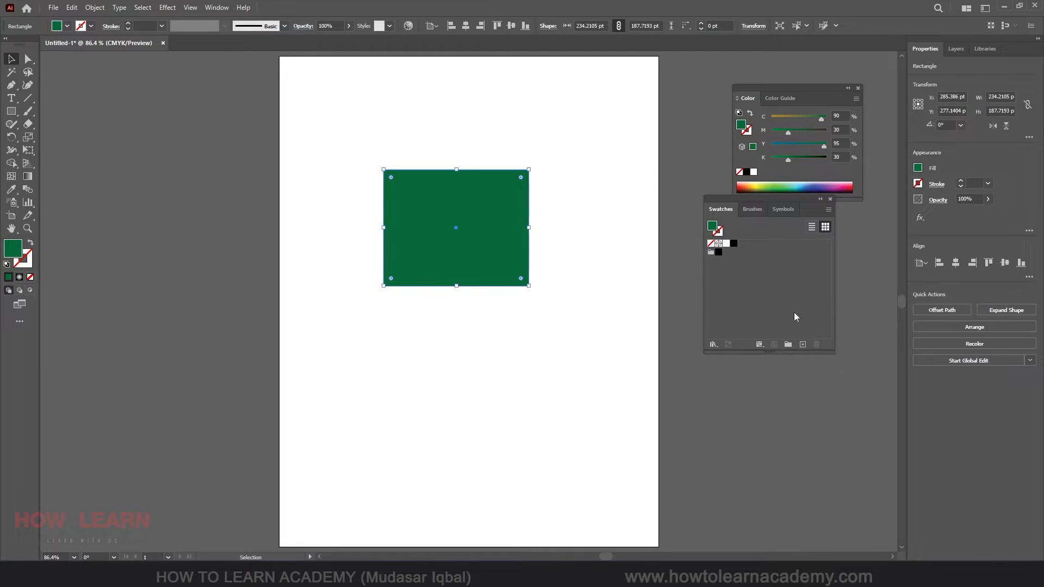
Open the Neutral swatch library and enlarge its panel to show all of its color groups
click(716, 347)
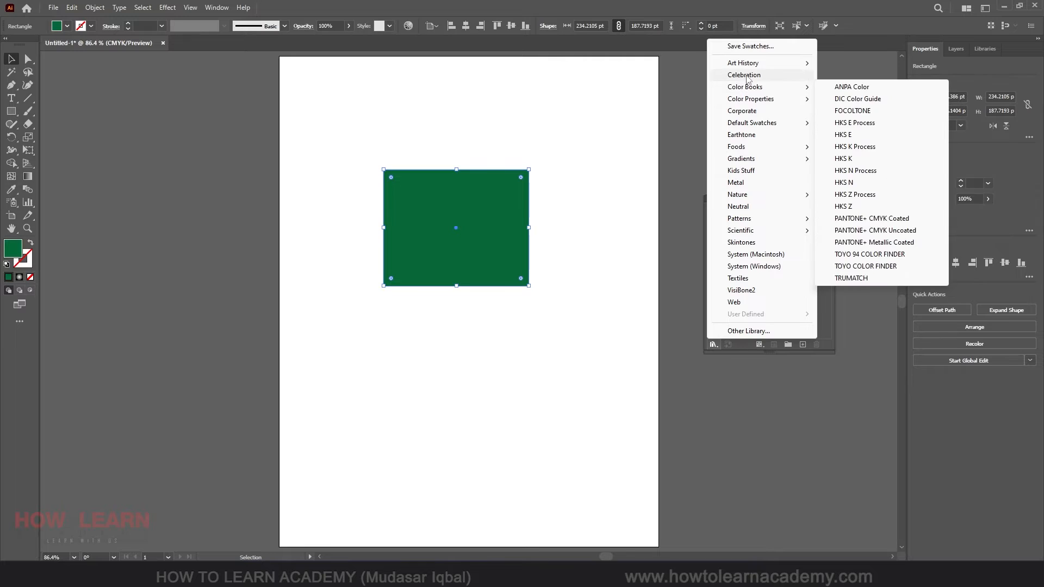
click(745, 211)
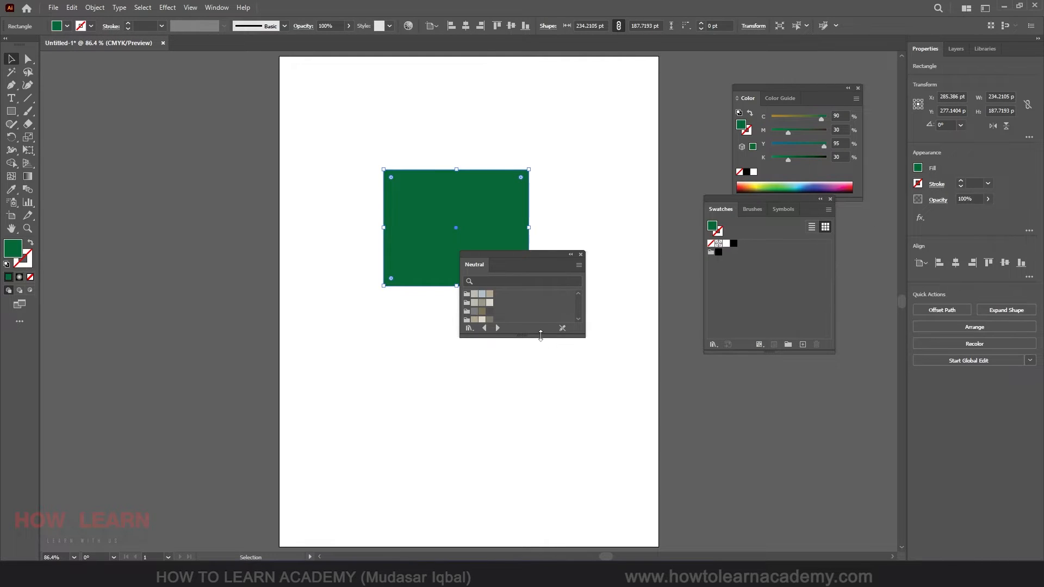
drag(542, 337, 549, 456)
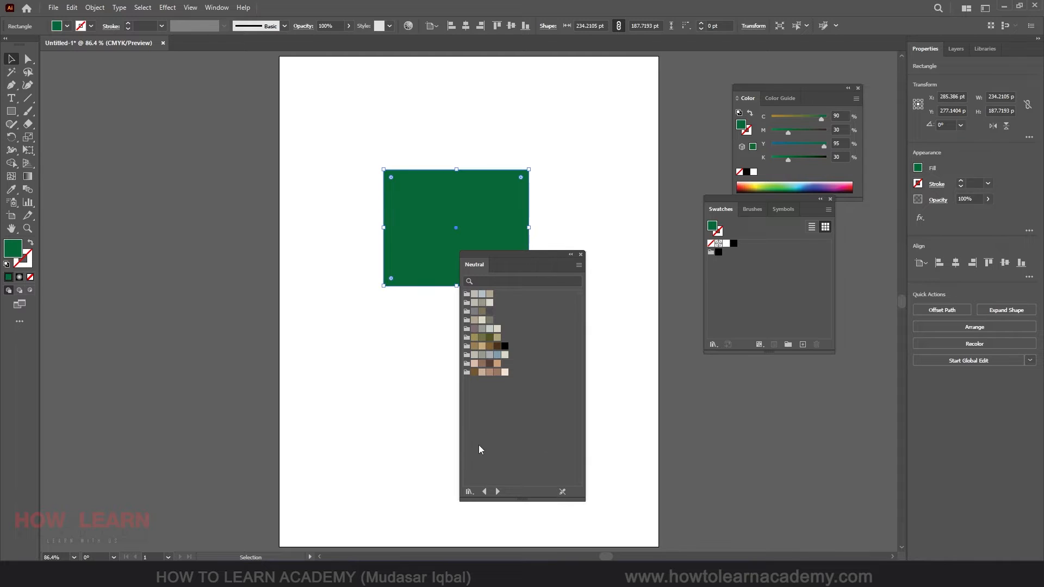
Switch the library to the Fruit swatches from Foods and fill the rectangle with the purple C=39 M=100 Y=33 K=14
click(469, 492)
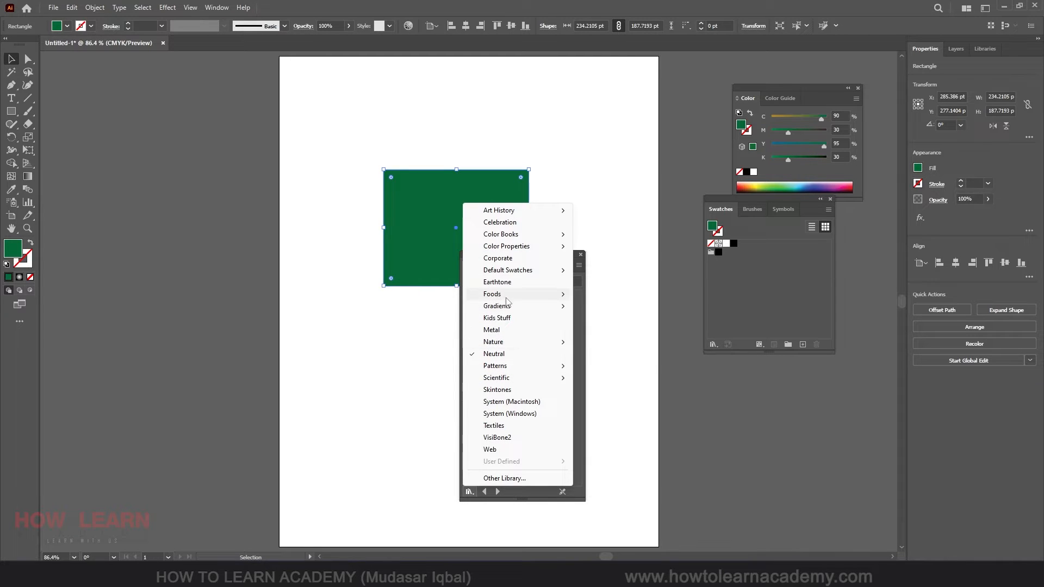
mouse_move(510, 299)
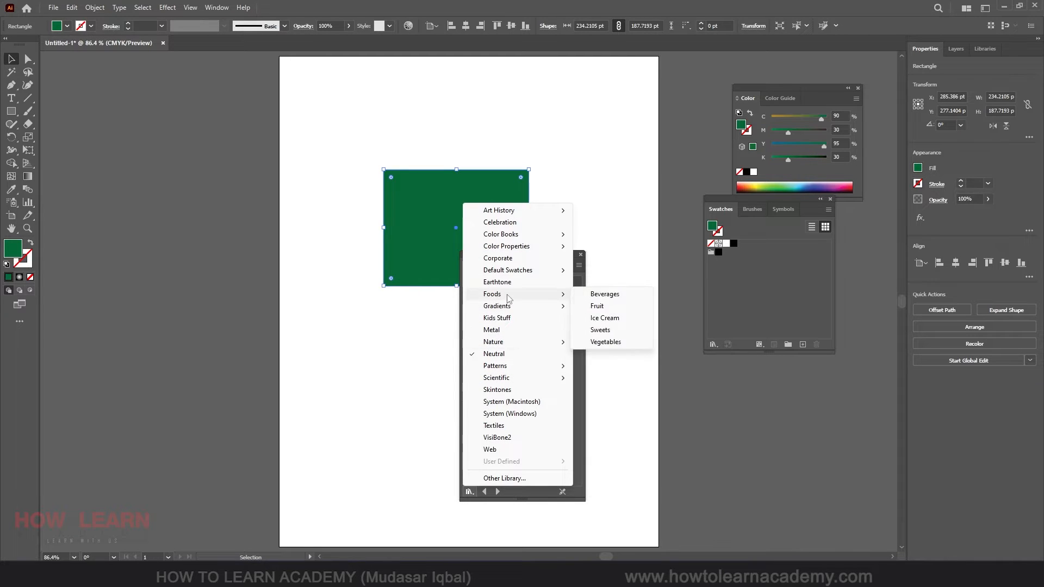
click(597, 307)
click(495, 346)
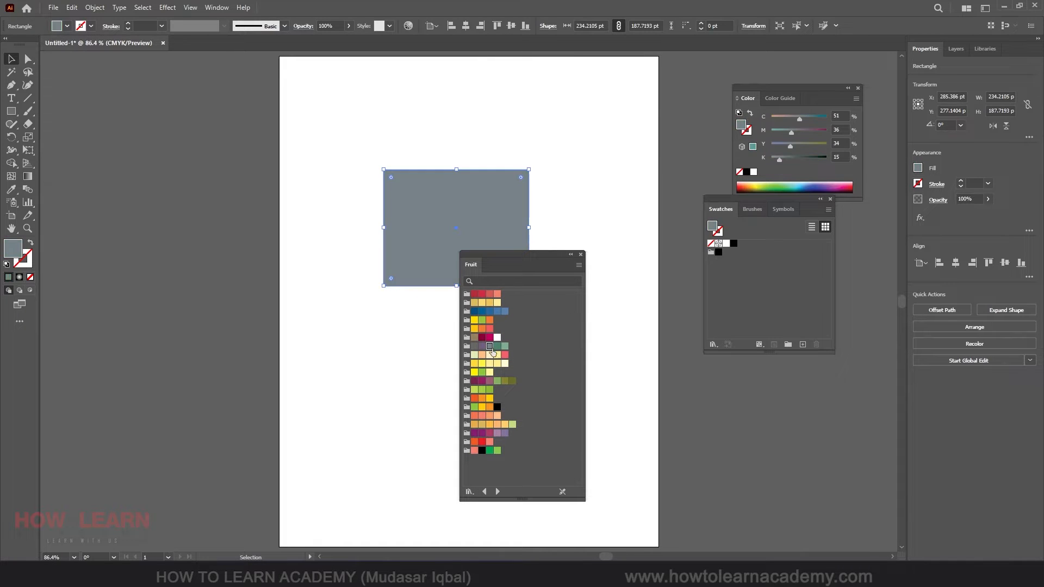
click(489, 364)
click(483, 381)
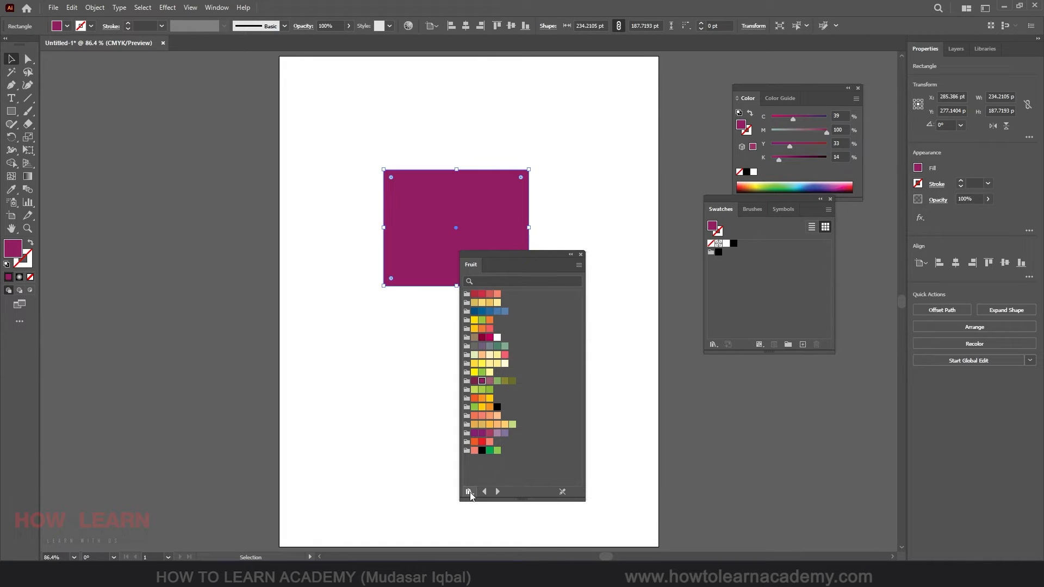
Load the MY COLOR.ai swatch library from the Desktop and add its dark green, light green and orange color group to the document swatches
click(469, 491)
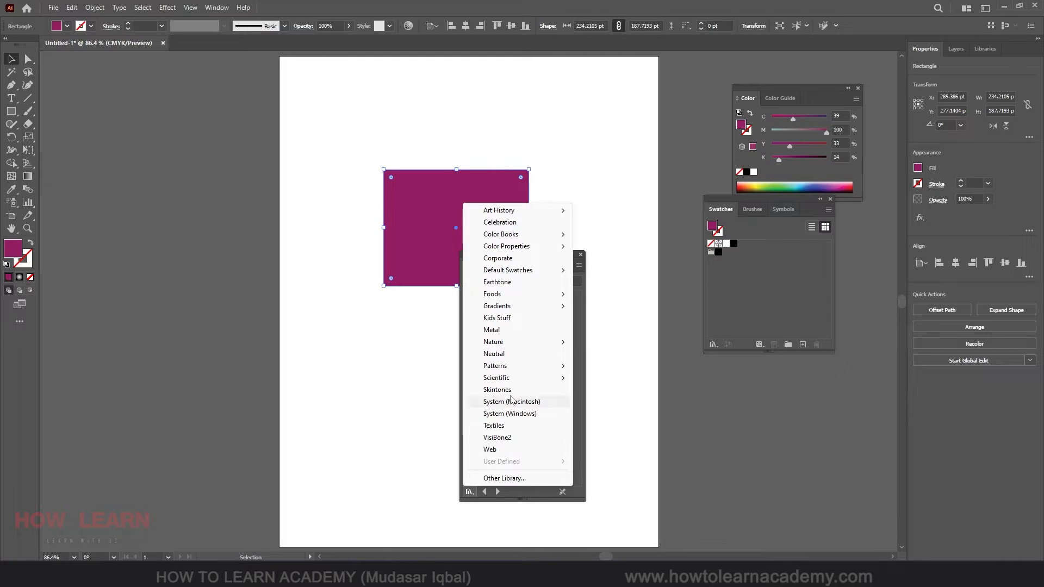
mouse_move(489, 235)
click(503, 479)
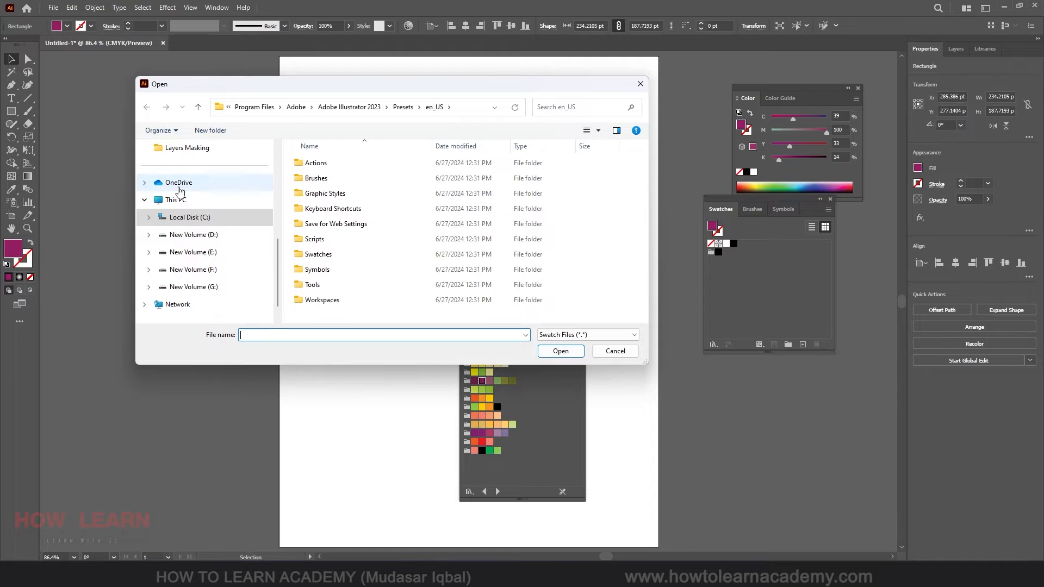
scroll(180, 217, up, 3)
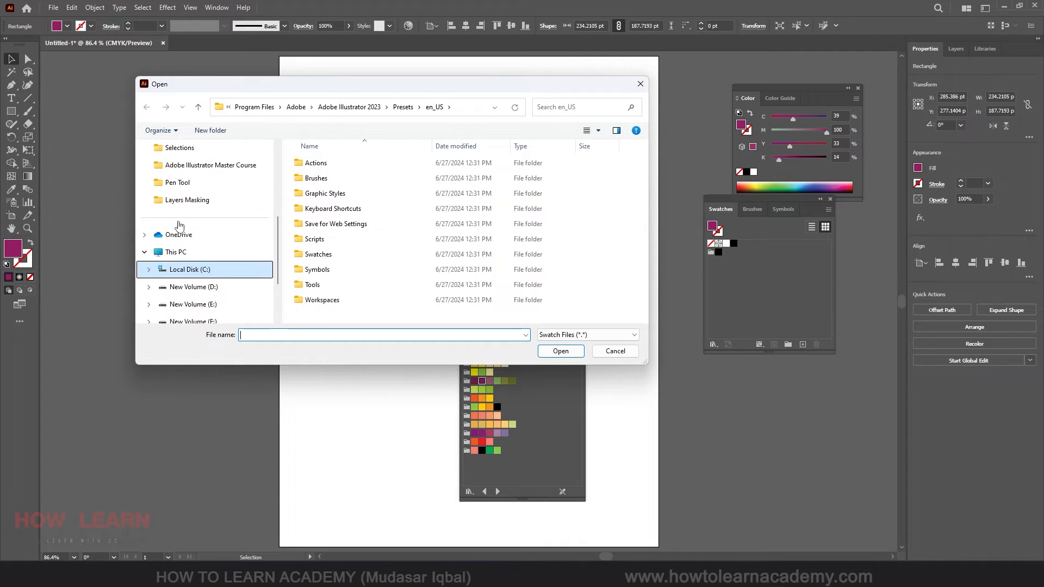
click(173, 166)
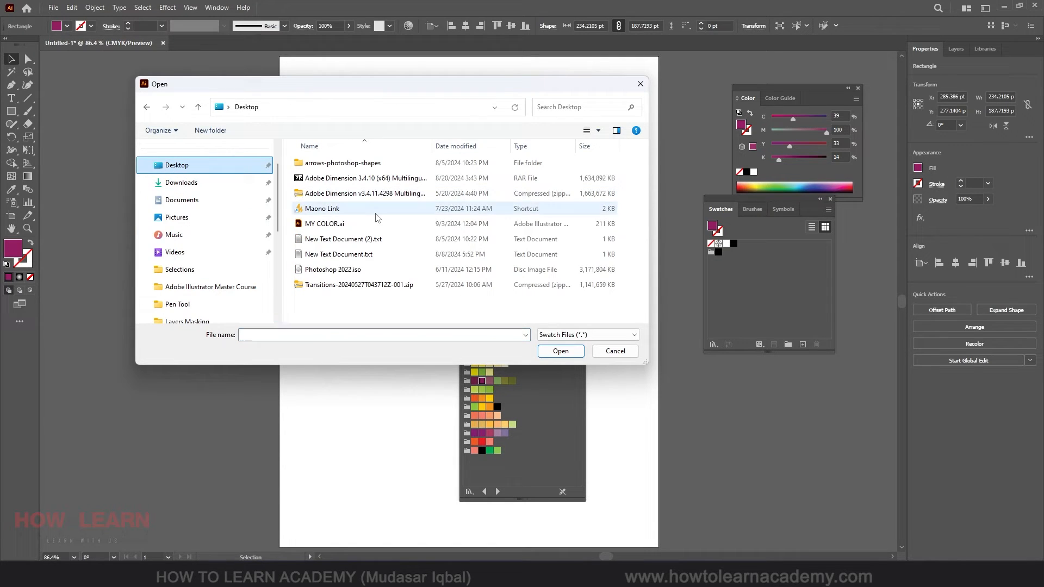
click(321, 227)
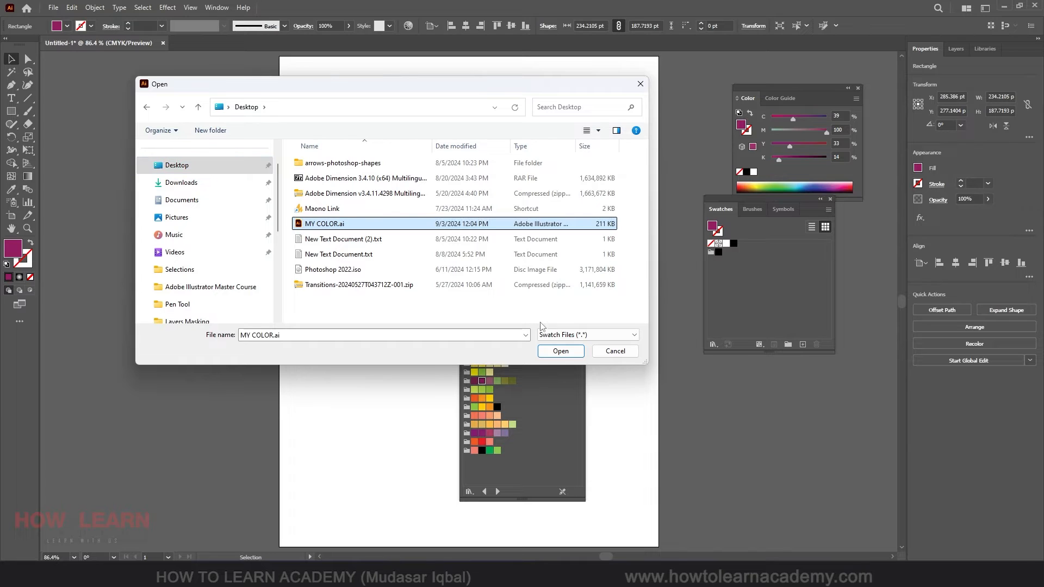
click(561, 351)
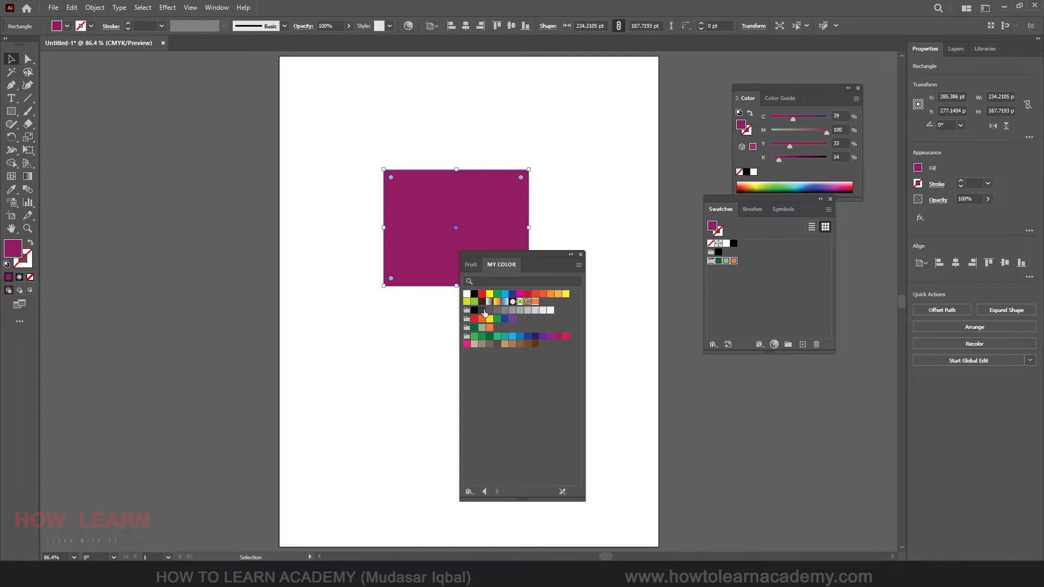
click(466, 330)
click(582, 255)
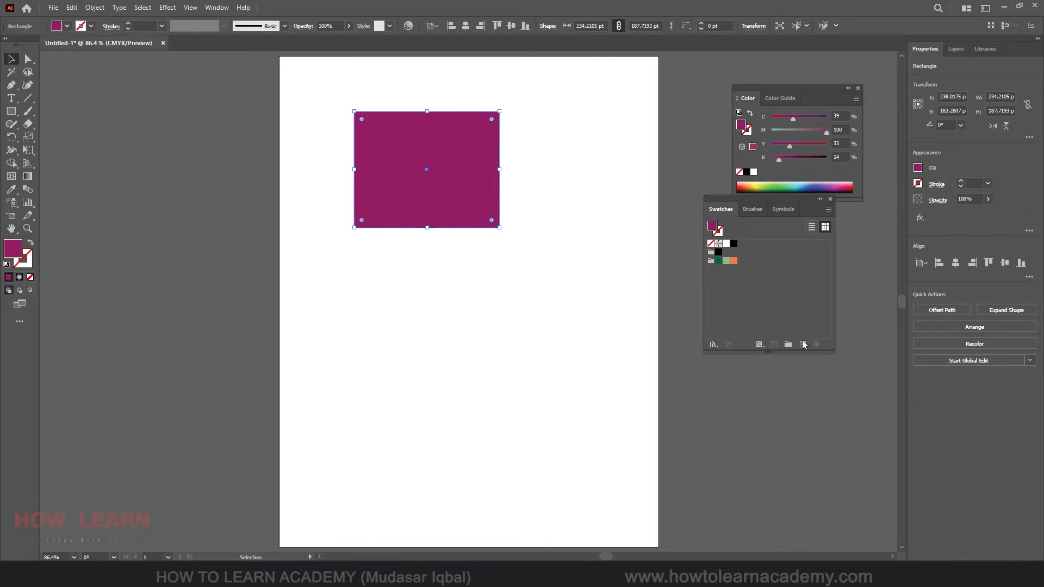
Place a copy of the purple rectangle beside the original near the top of the page
click(803, 344)
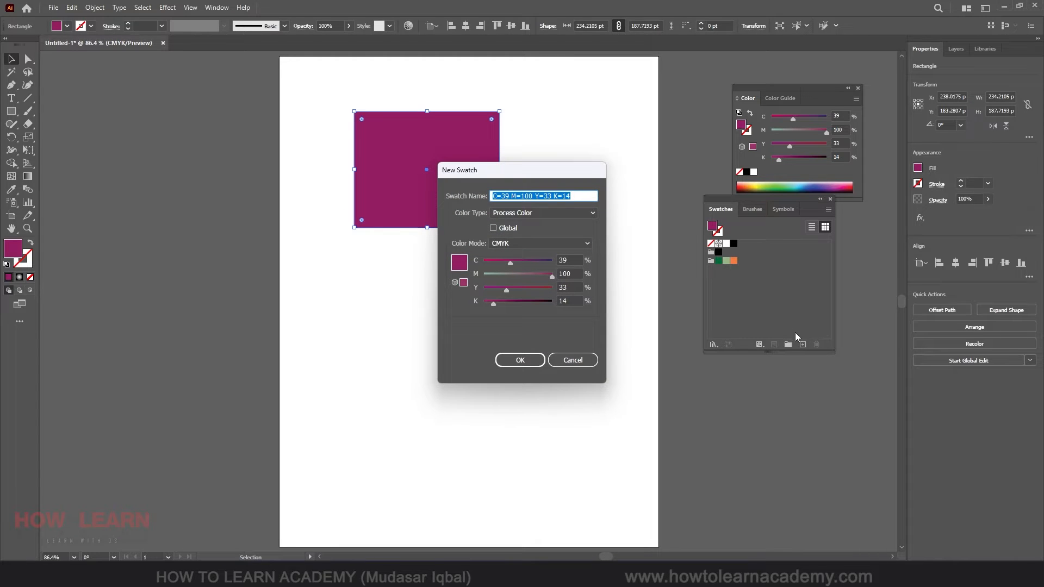
click(573, 360)
drag(428, 154, 565, 129)
click(60, 27)
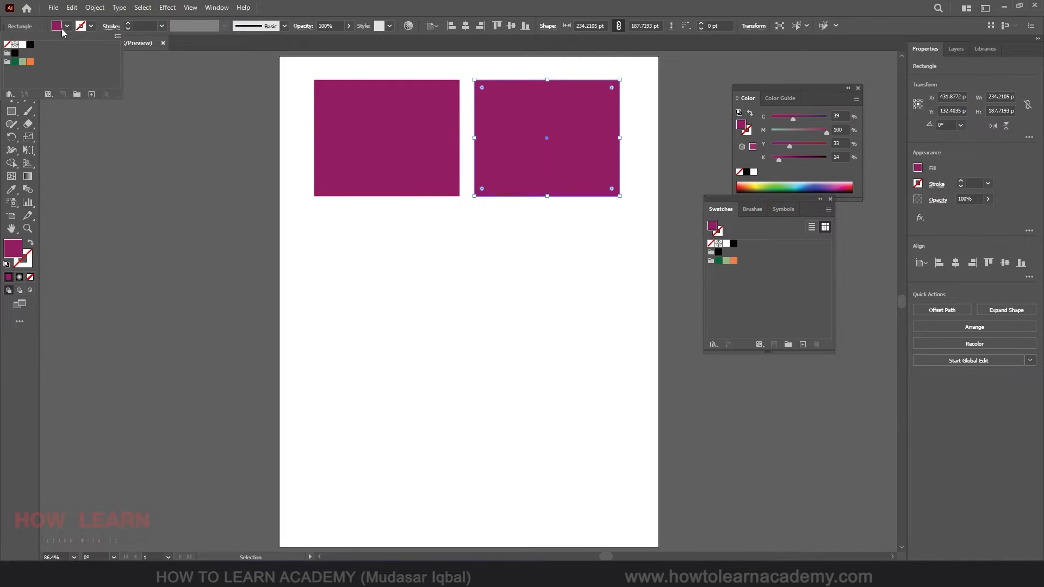
click(509, 317)
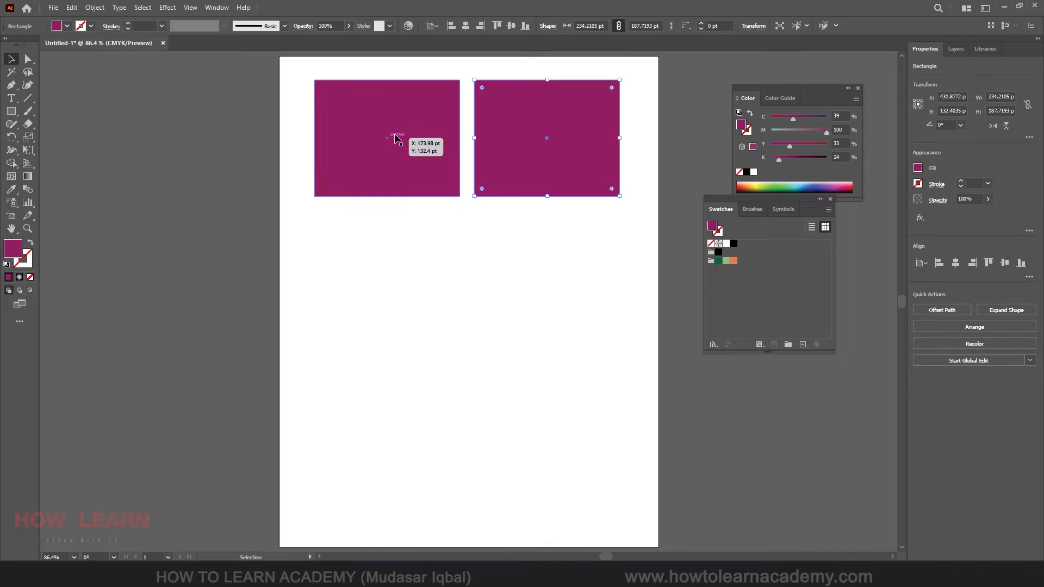
Create a global process swatch C=68 M=50 Y=68 K=67 from the right rectangle's fill
click(492, 221)
click(524, 142)
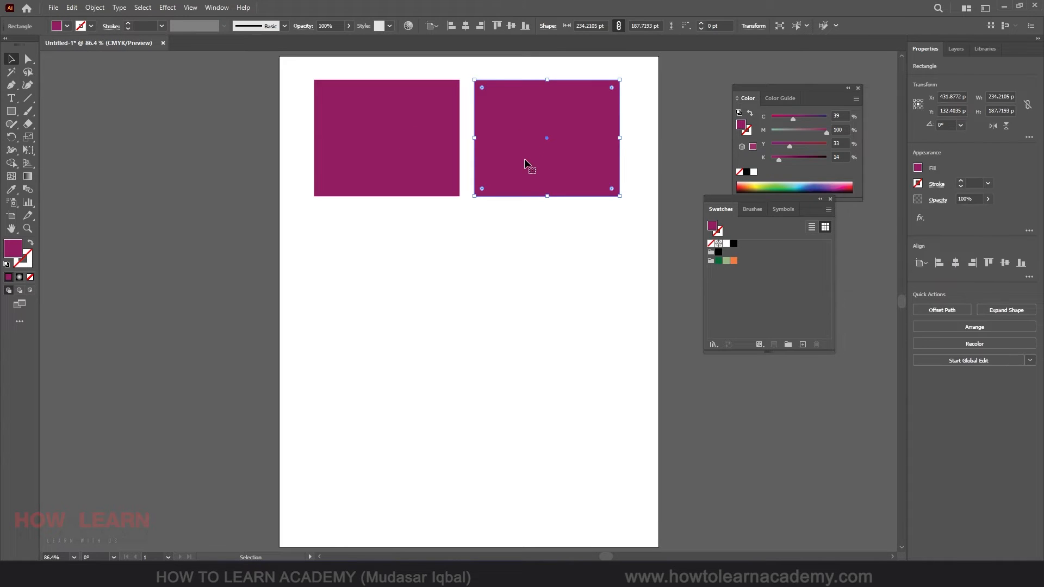
click(803, 344)
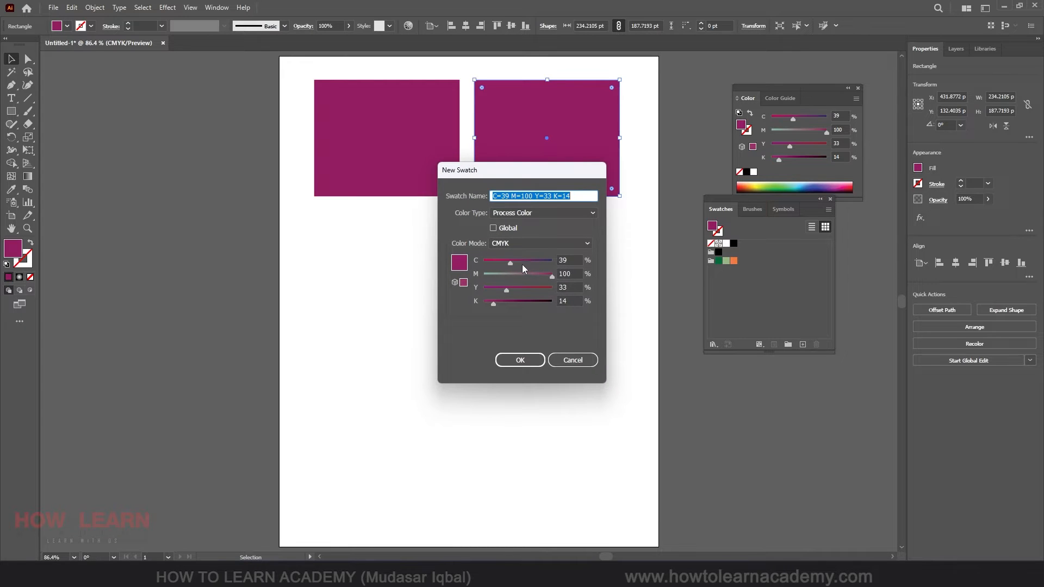
mouse_move(515, 262)
mouse_down()
mouse_move(530, 262)
mouse_move(511, 279)
mouse_up()
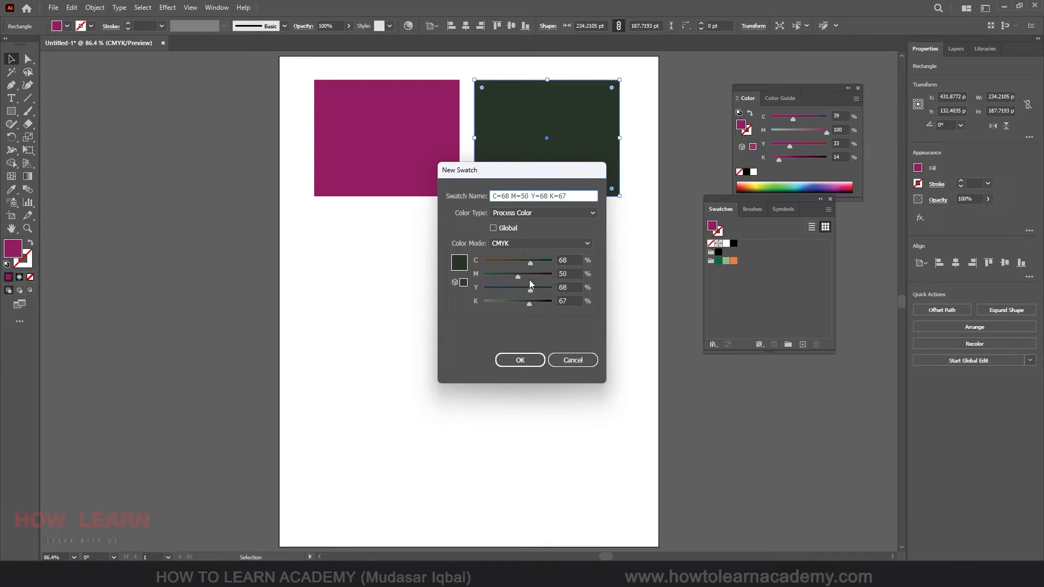
click(501, 231)
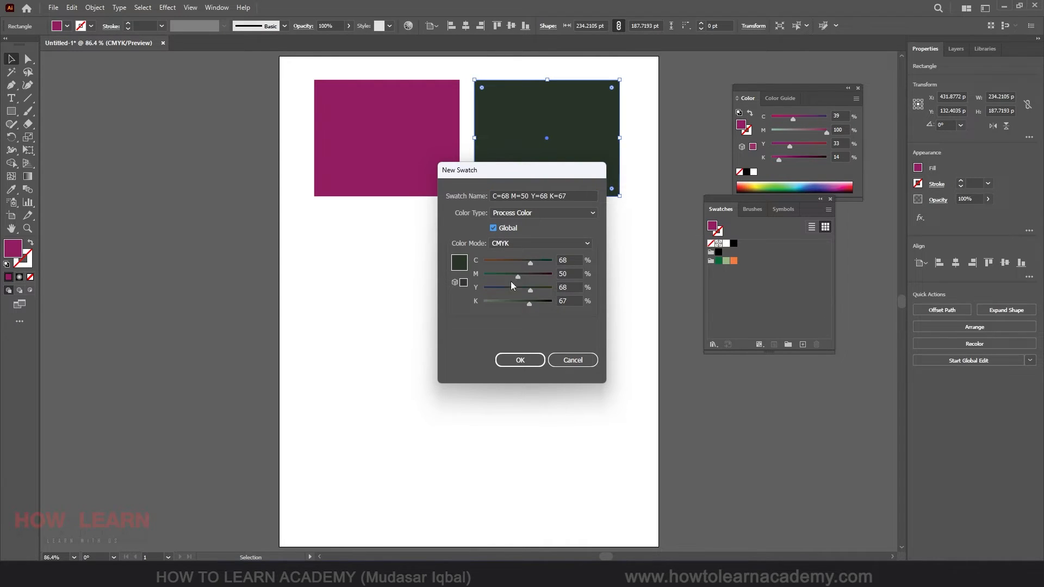
click(521, 360)
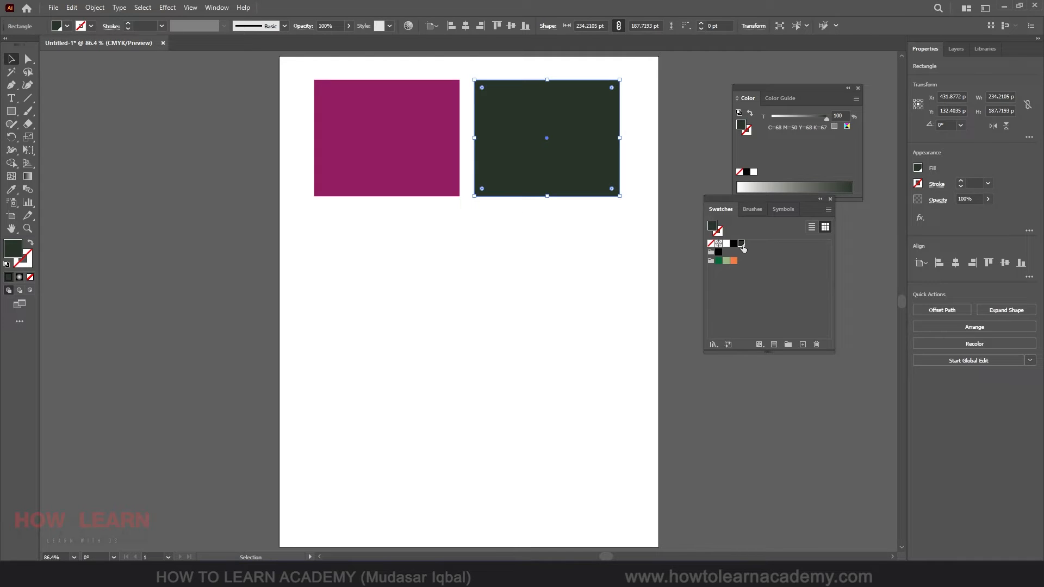
Display the document swatches as large thumbnails and clear the selection on the page
click(829, 210)
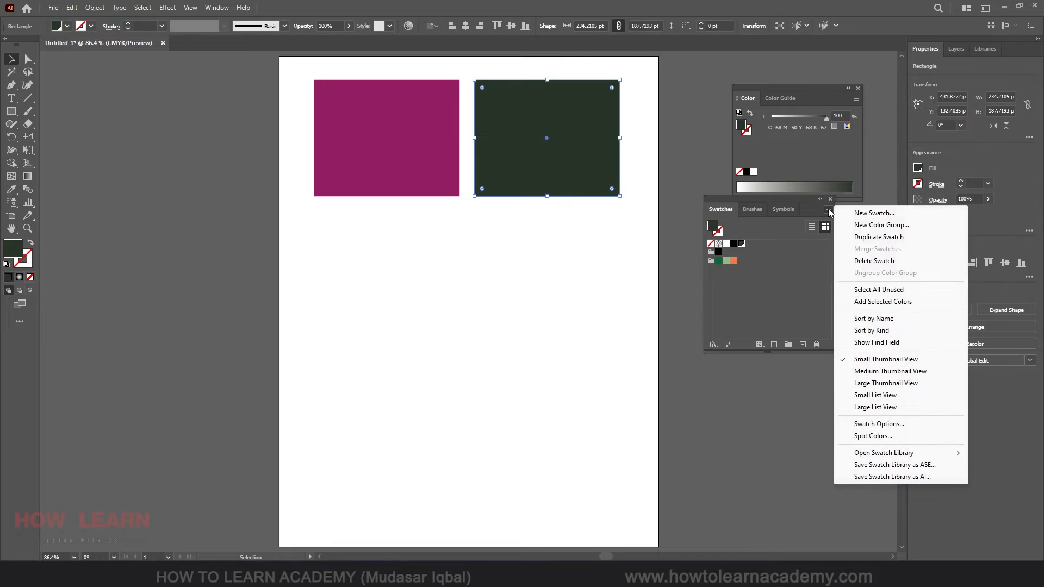
click(886, 384)
click(782, 256)
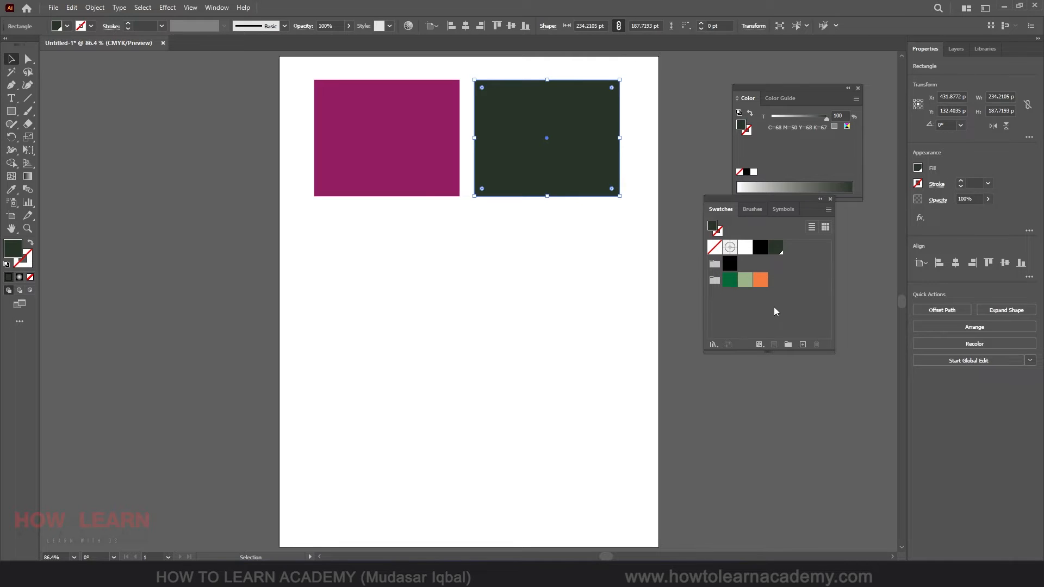
click(520, 244)
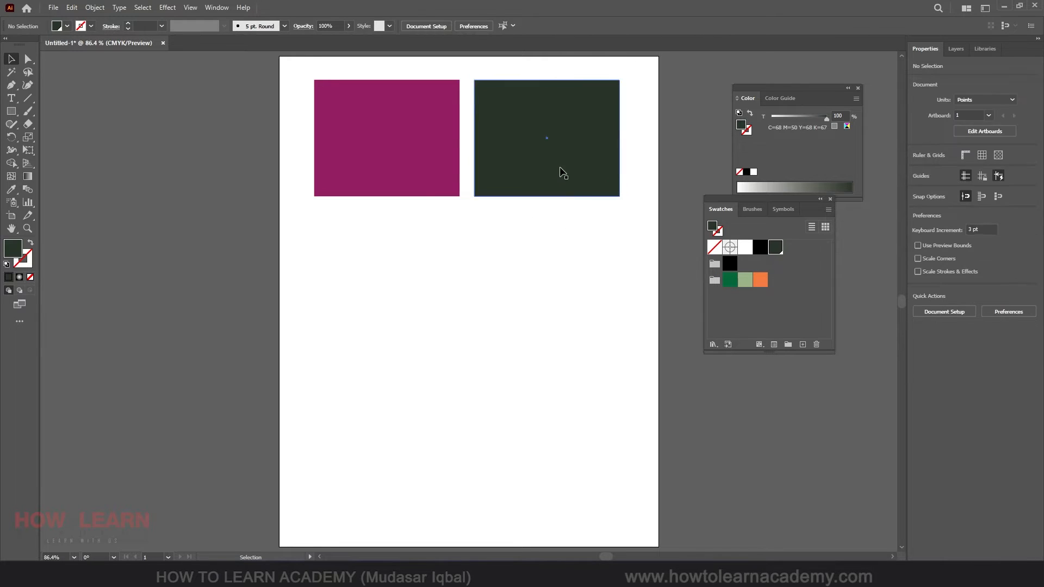
Create four dark green horizontal bars about 510 pt wide, stacked down the page below the two rectangles
click(564, 167)
drag(596, 162, 620, 304)
drag(464, 363, 598, 511)
click(562, 506)
click(607, 315)
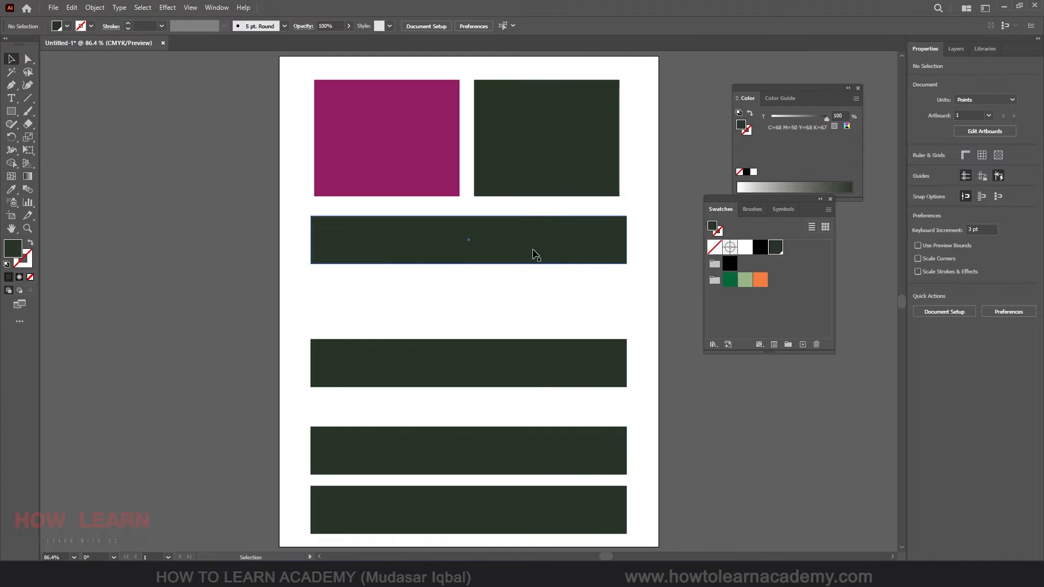
Select the dark green rectangle together with all four bars to check their shared fill, and clear the selection
click(554, 136)
shift+click(548, 233)
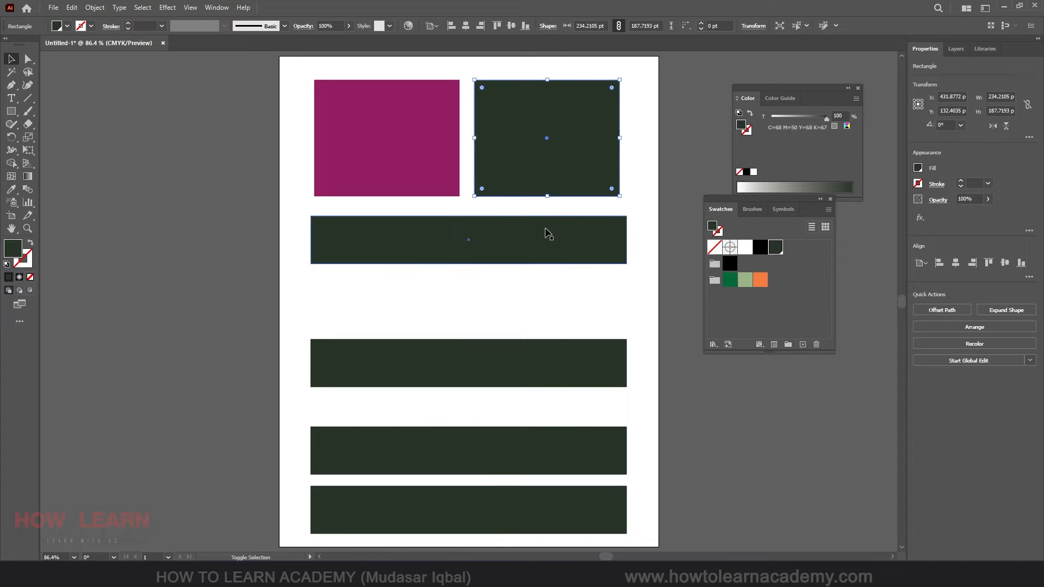
shift+click(561, 358)
shift+click(590, 435)
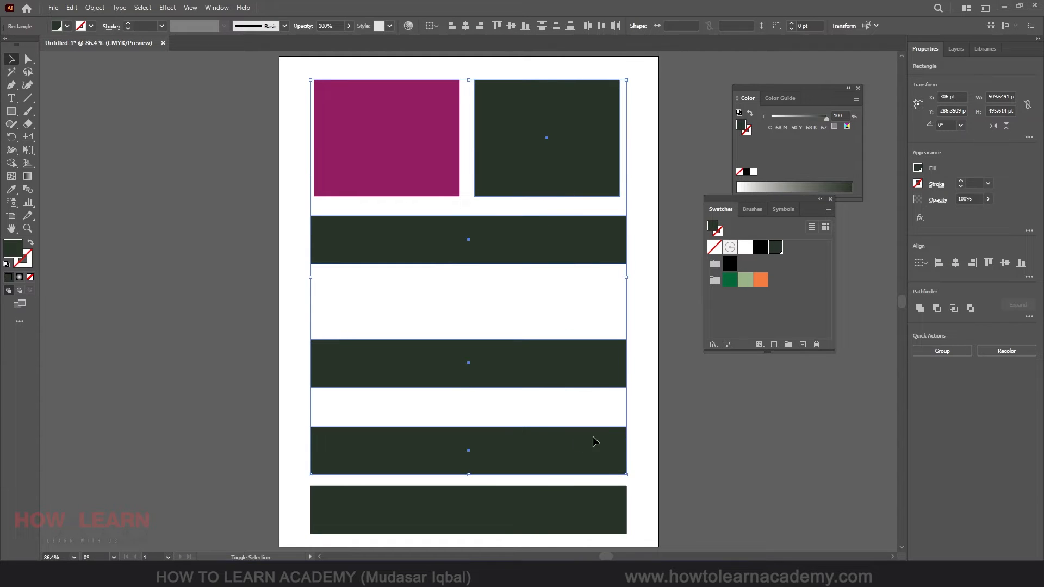
shift+click(567, 511)
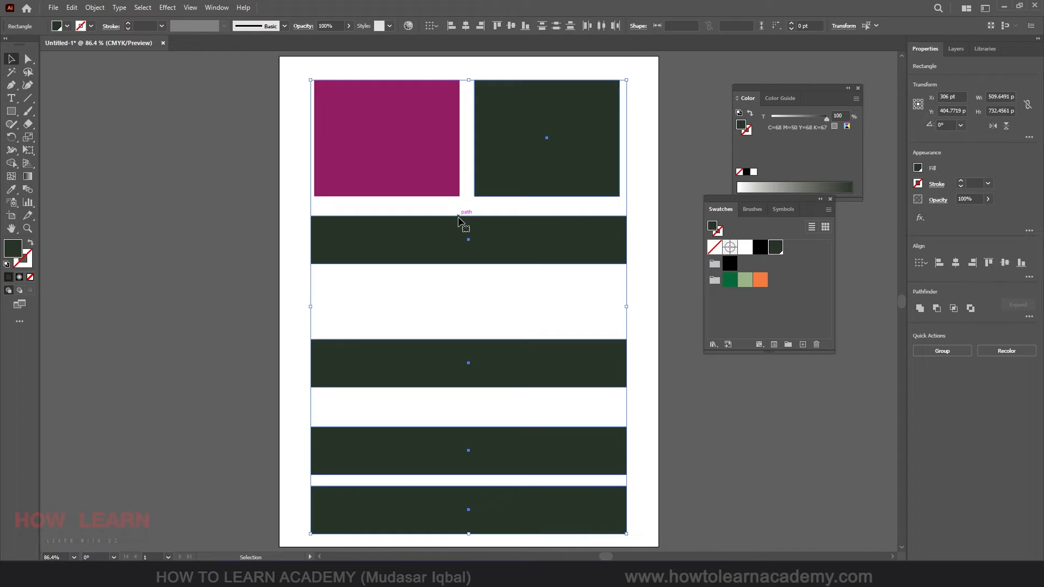
click(187, 224)
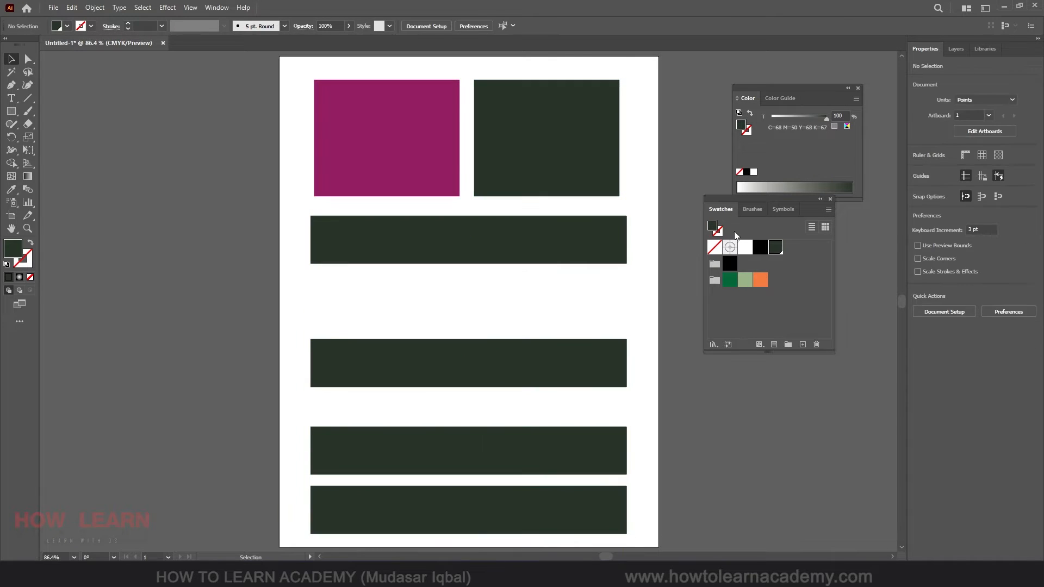
Edit the dark green global swatch to C=16 M=79 Y=39 K=20 with the preview on
double_click(777, 248)
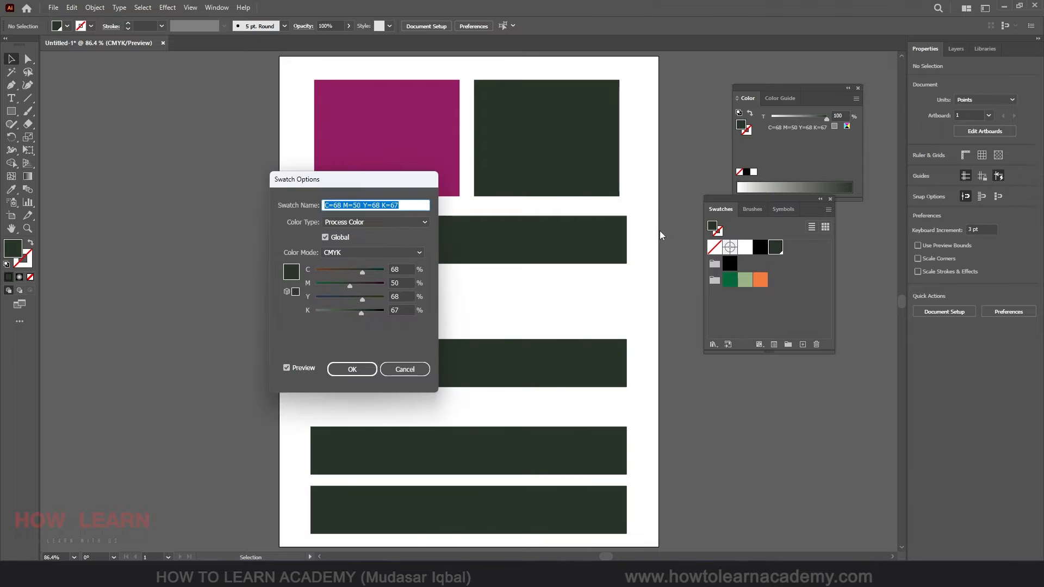
drag(356, 174, 235, 159)
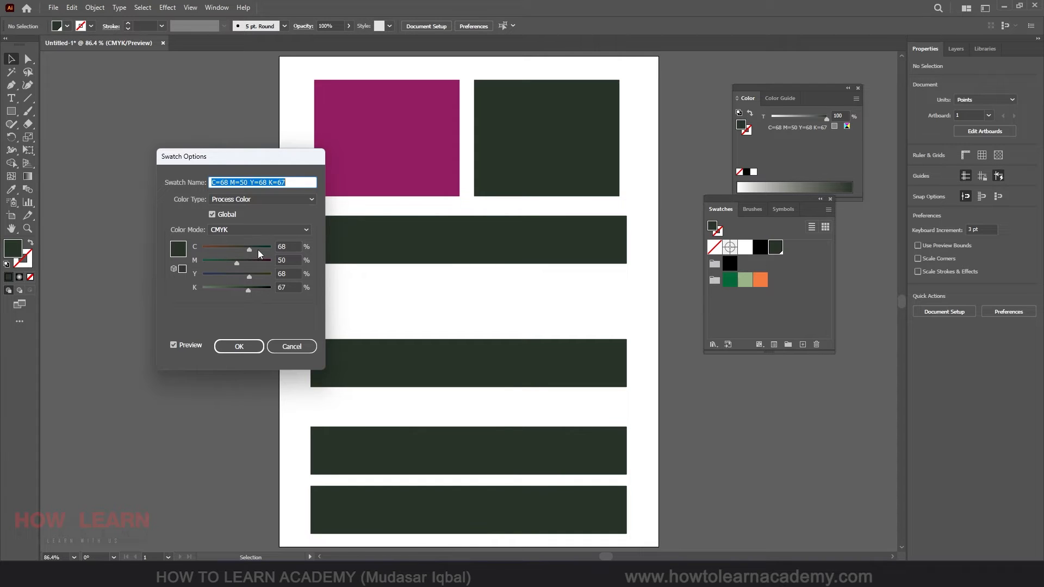
drag(247, 249, 229, 276)
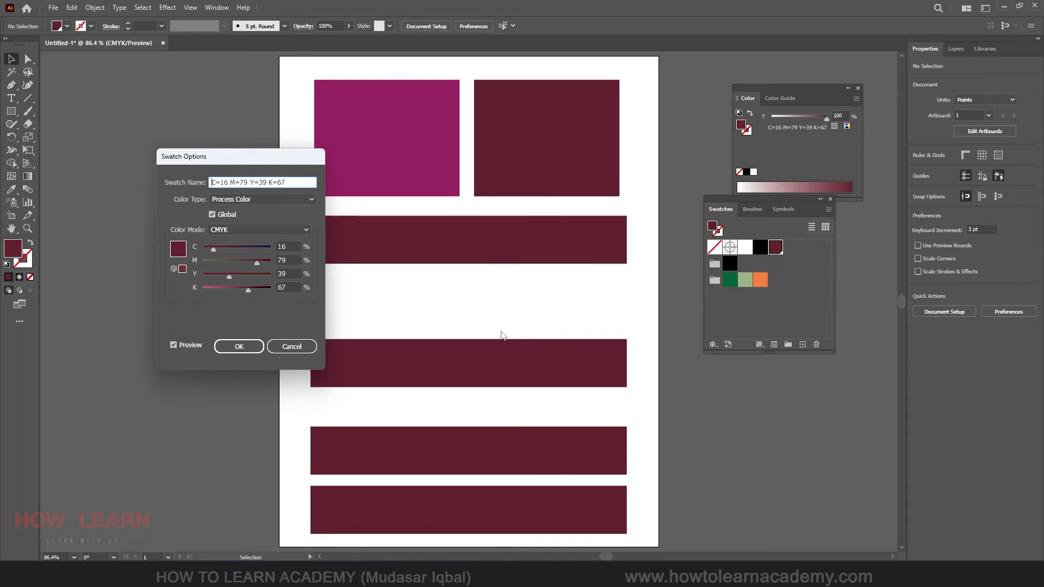
drag(247, 291, 217, 292)
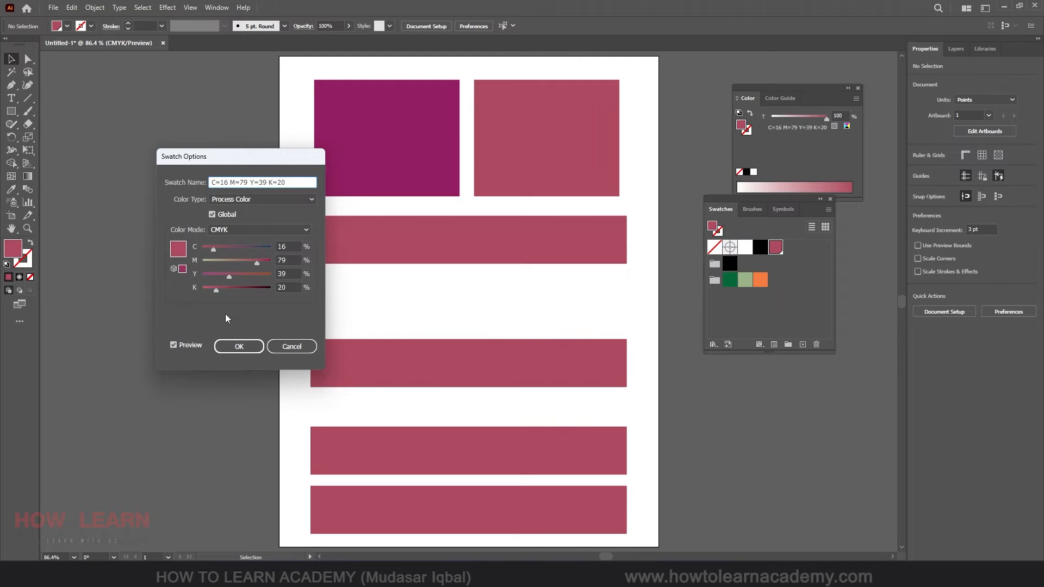
click(240, 346)
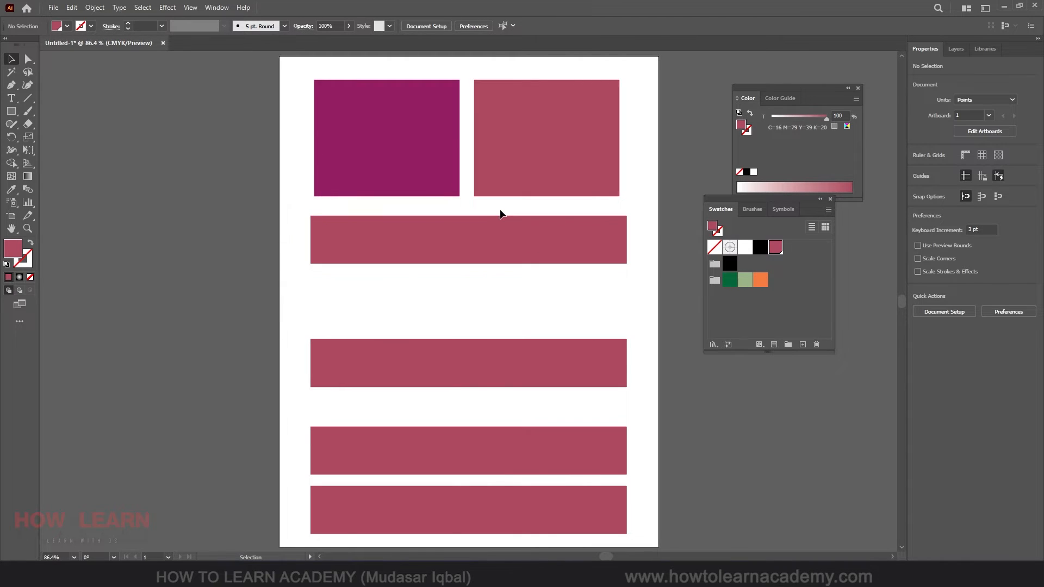
Fill the purple rectangle with the color group's dark green and place two copies of it beside the artboard's left edge
click(391, 140)
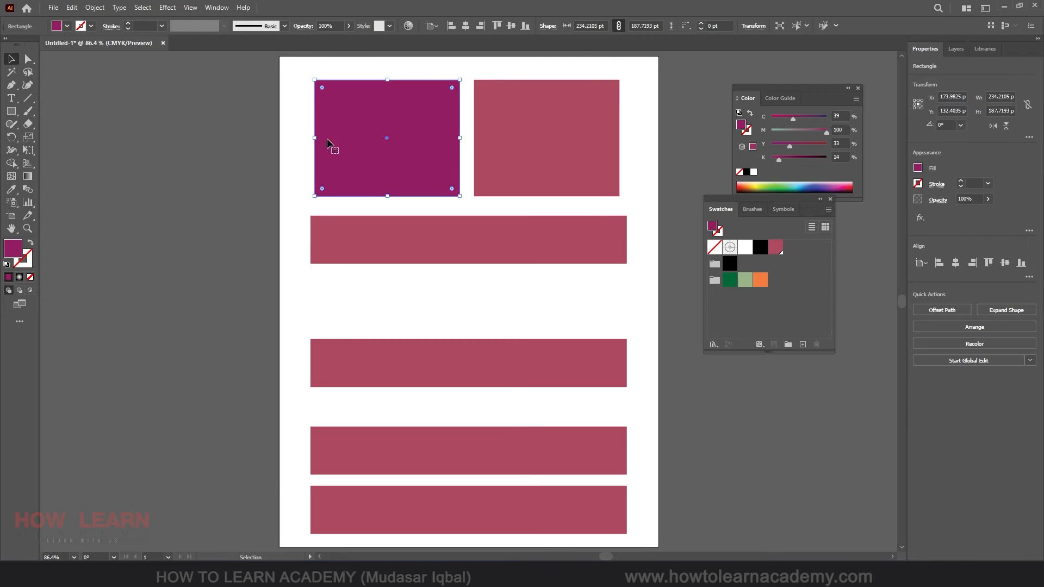
click(730, 280)
drag(389, 144, 202, 291)
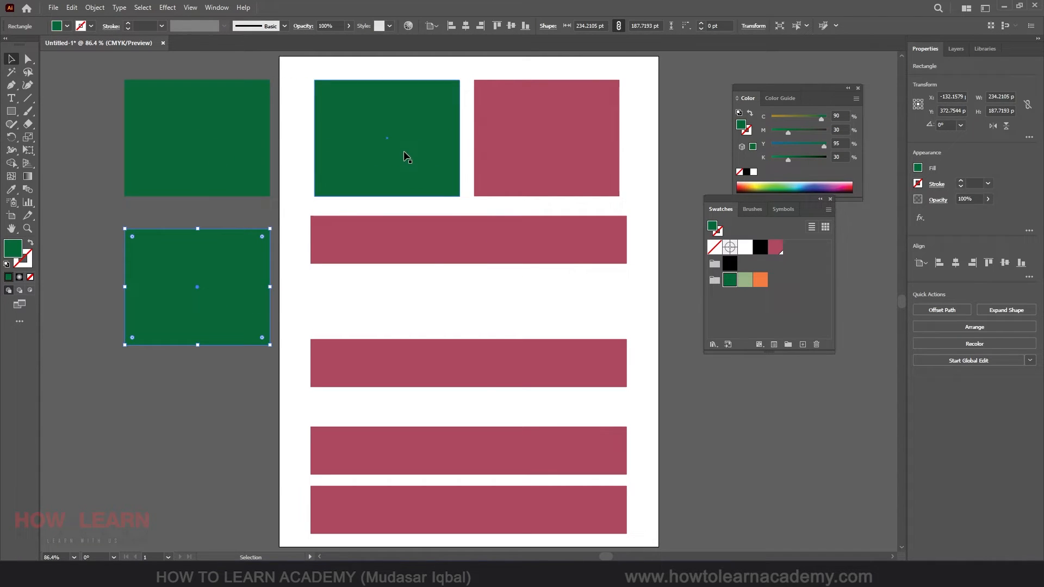
Select the three dark green rectangles and edit their non-global swatch to HSB values H=360, S=100, B=100
click(371, 122)
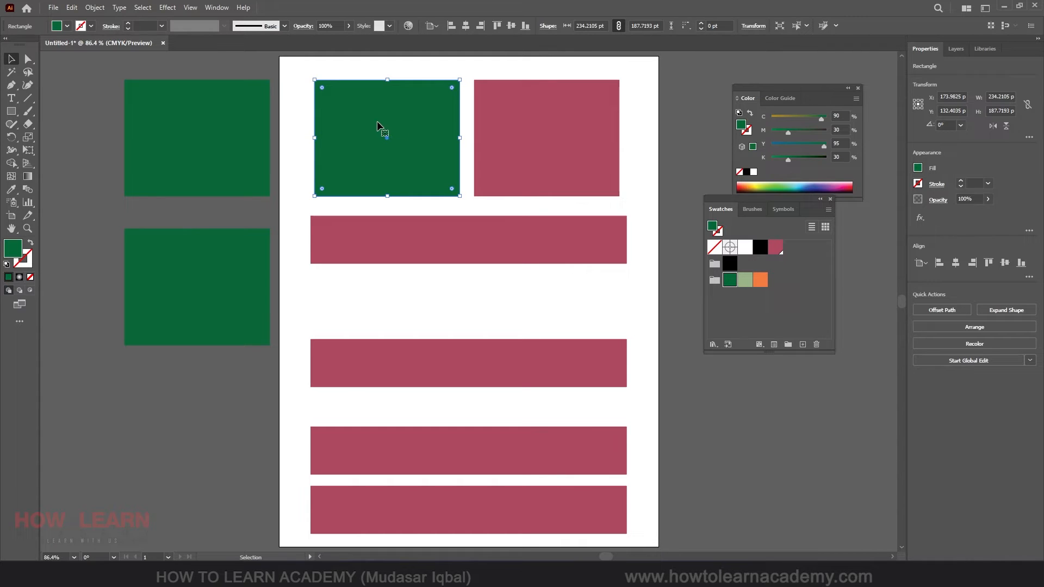
shift+click(235, 122)
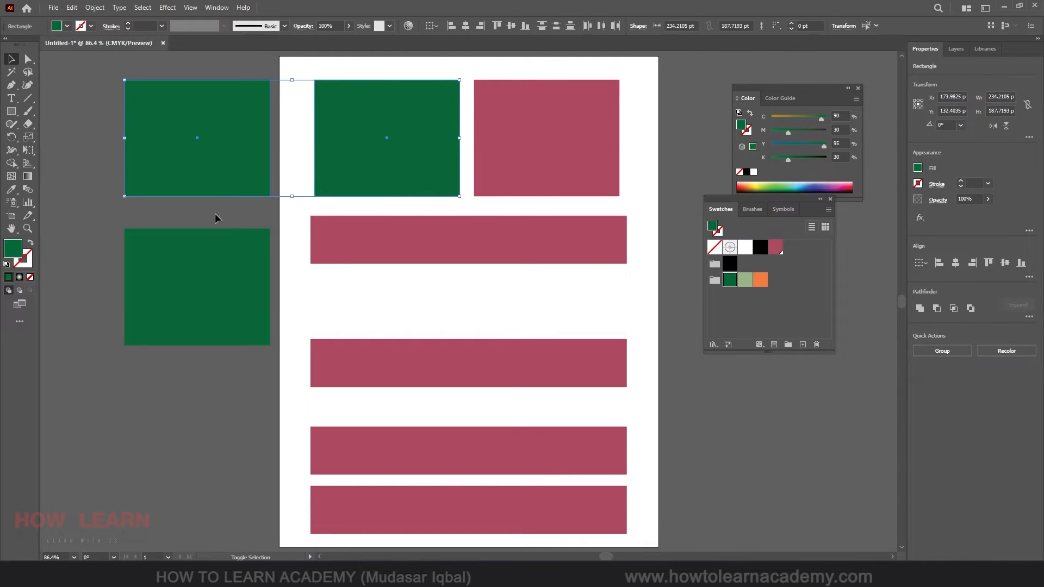
shift+click(207, 278)
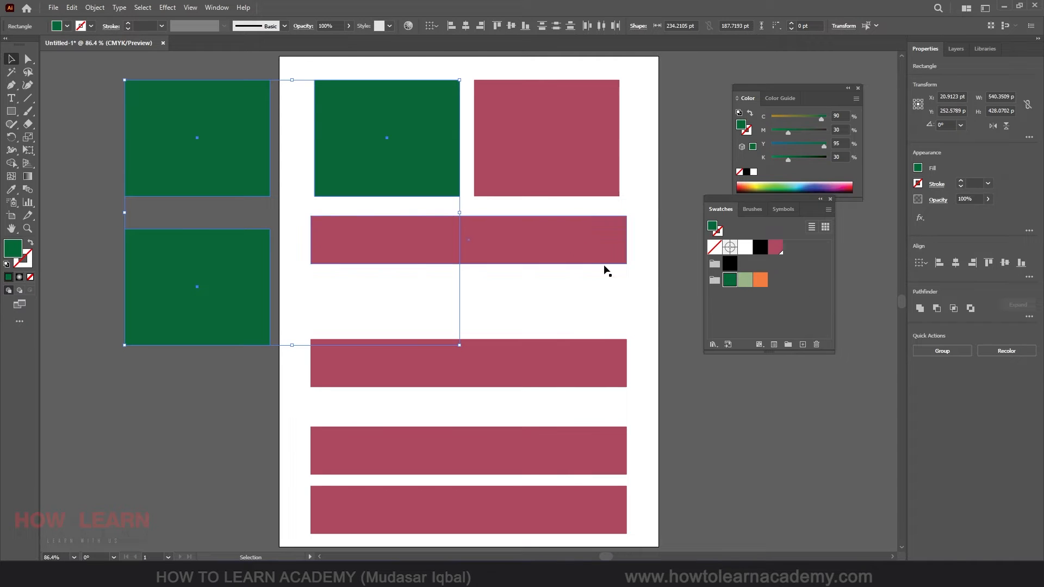
double_click(730, 280)
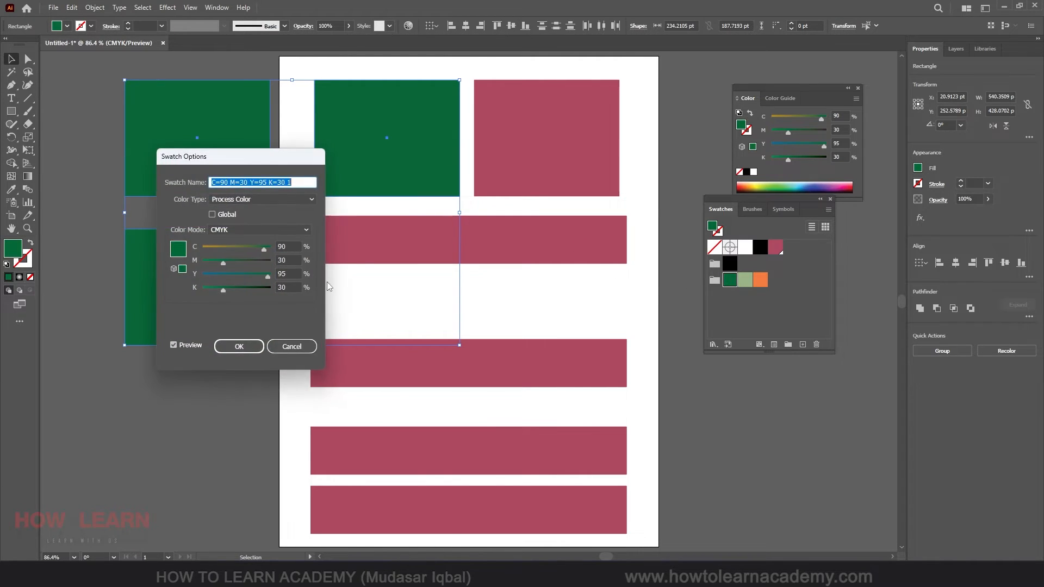
click(250, 229)
click(245, 266)
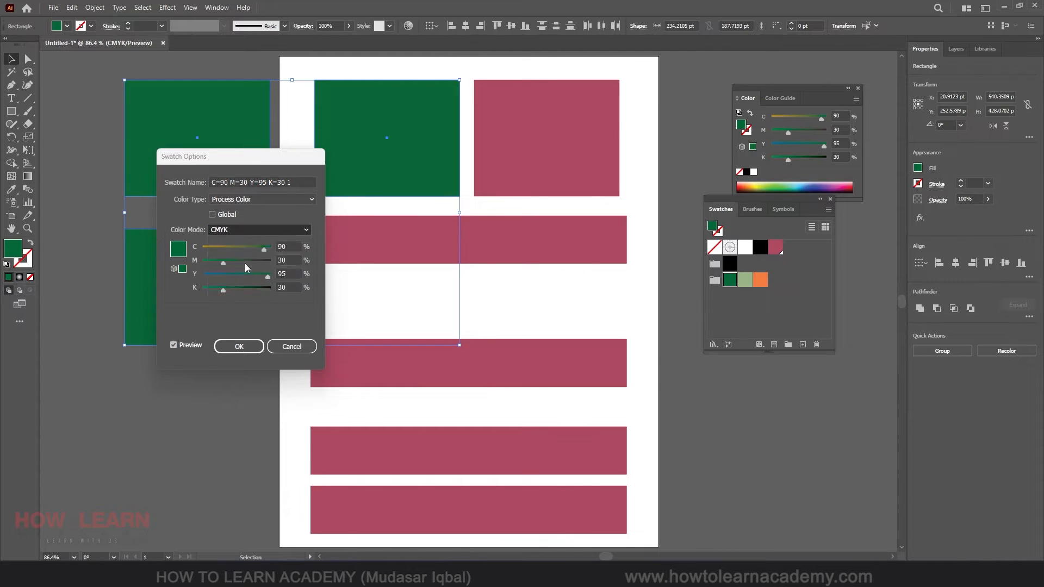
drag(244, 248, 298, 287)
drag(267, 249, 274, 249)
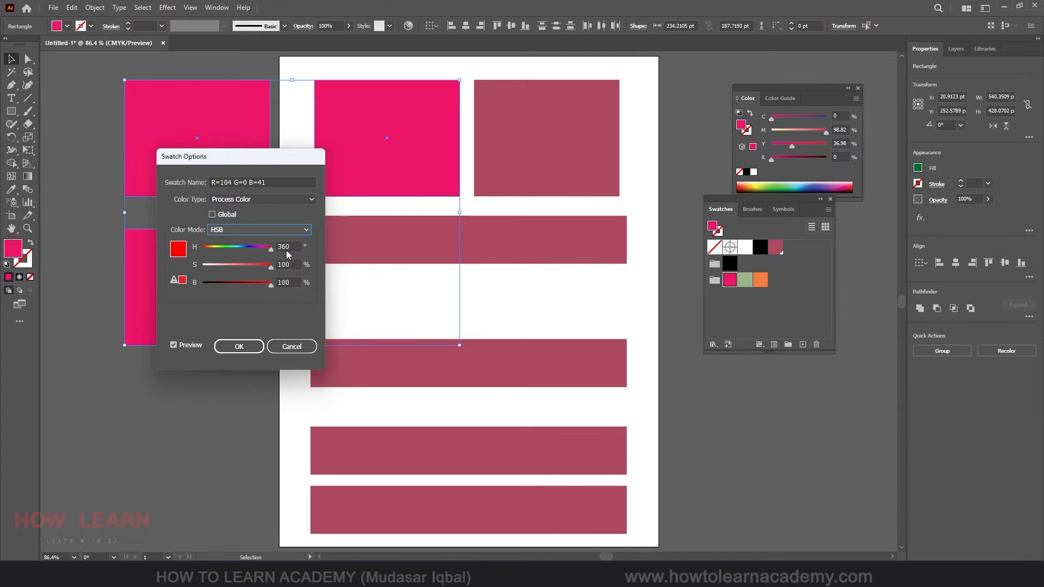
click(240, 347)
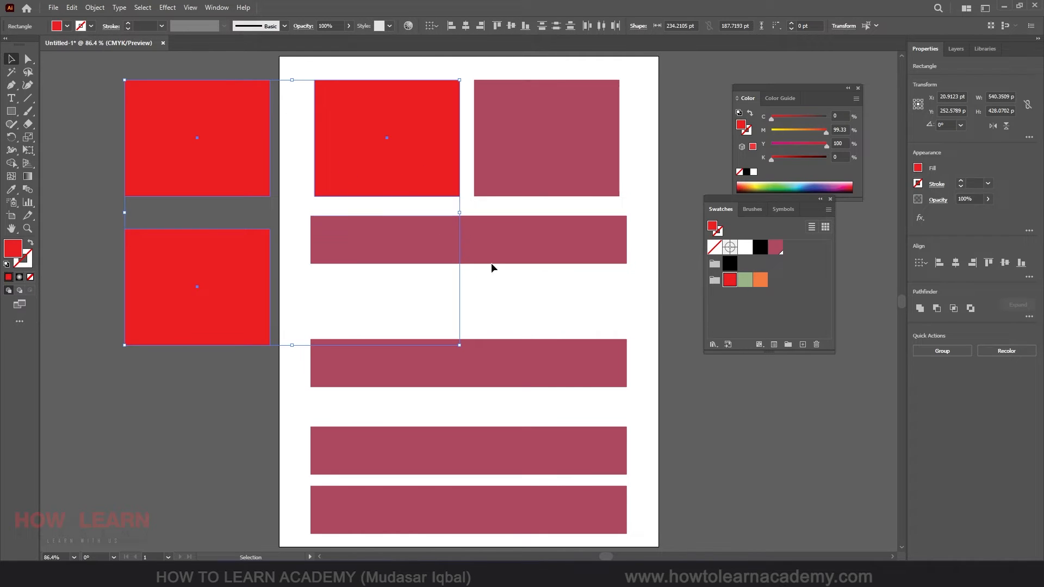
click(789, 319)
Delete all the rectangles and bars from the document
scroll(367, 216, down, 1)
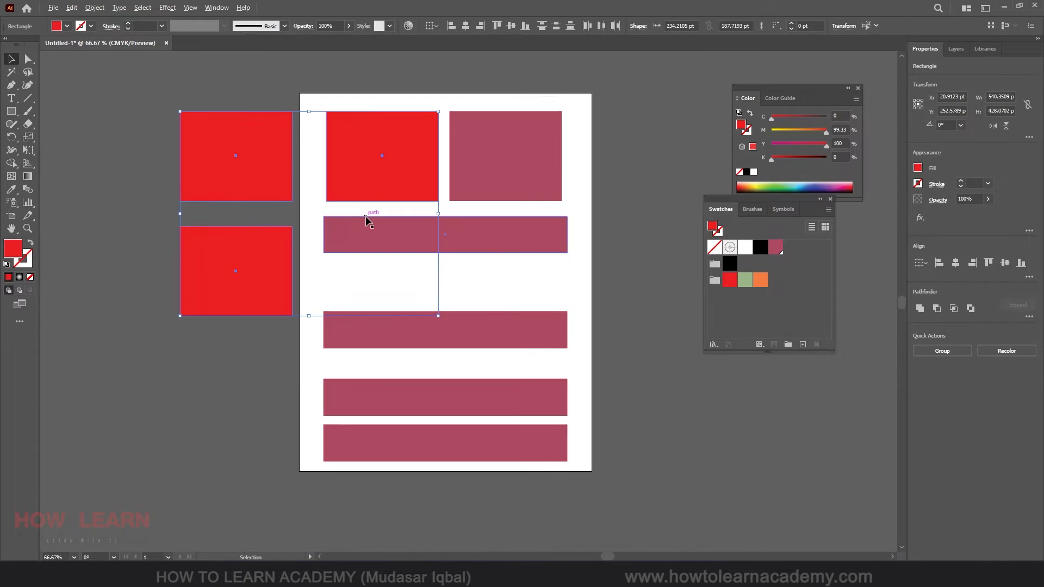
key(ctrl+a)
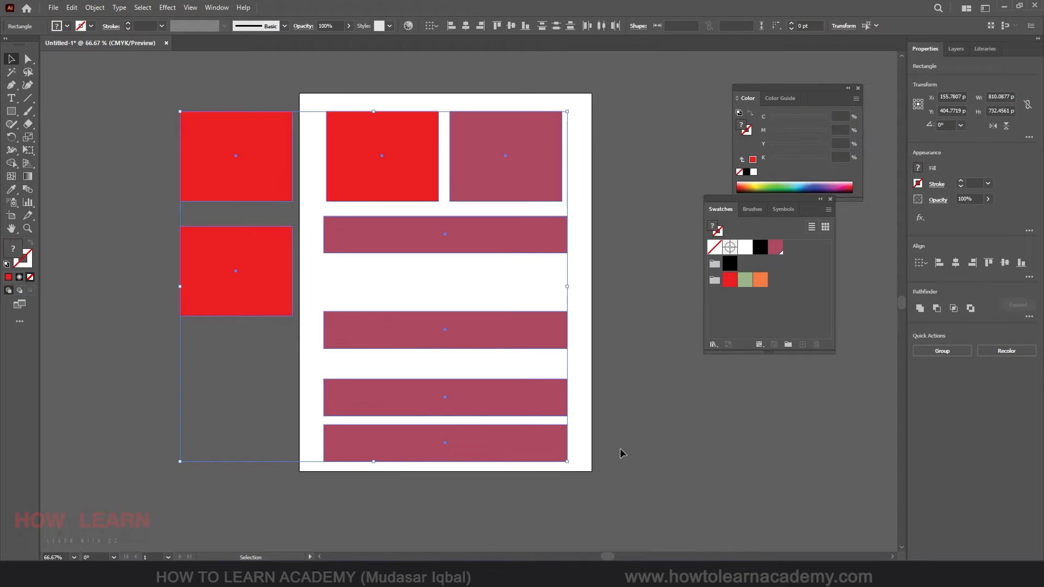
key(Delete)
Draw a red square about 280 pt wide in the upper part of the artboard
click(11, 111)
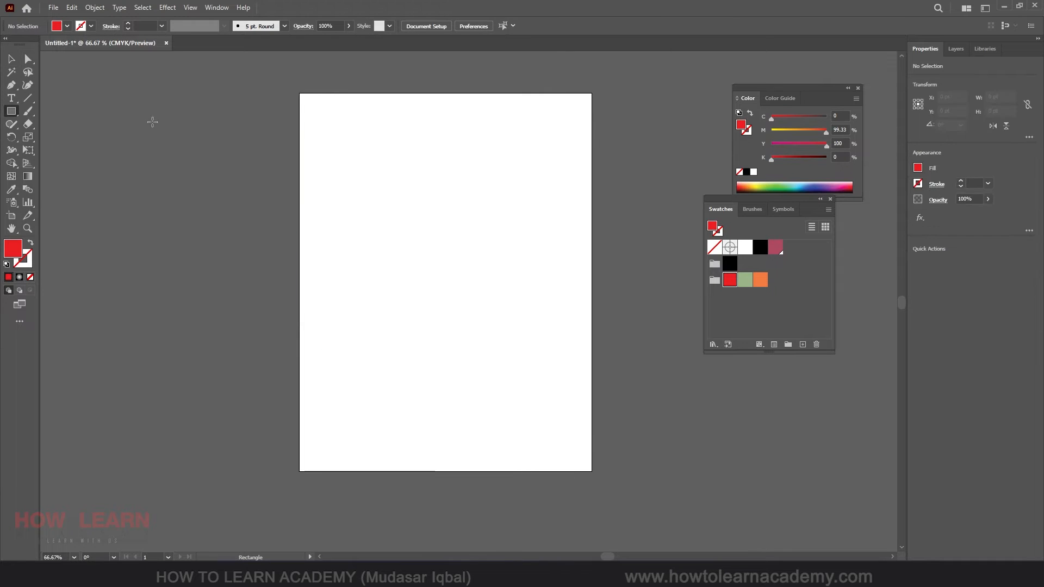
drag(361, 133, 495, 268)
click(11, 59)
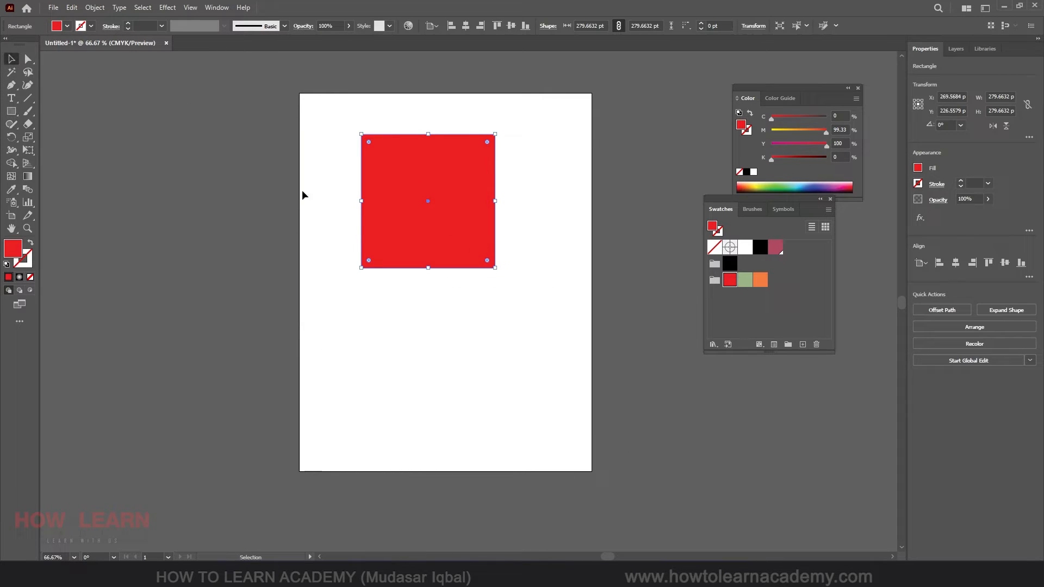
Create a global spot color swatch with C=49 M=35 Y=60 K=50 for the square's fill
click(803, 344)
drag(544, 275, 526, 291)
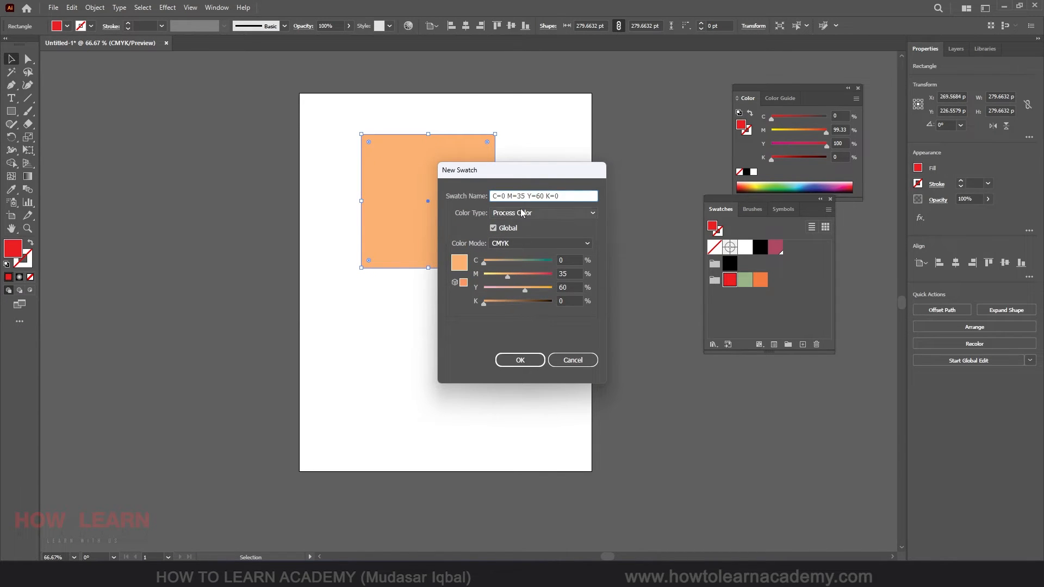
drag(484, 303, 516, 304)
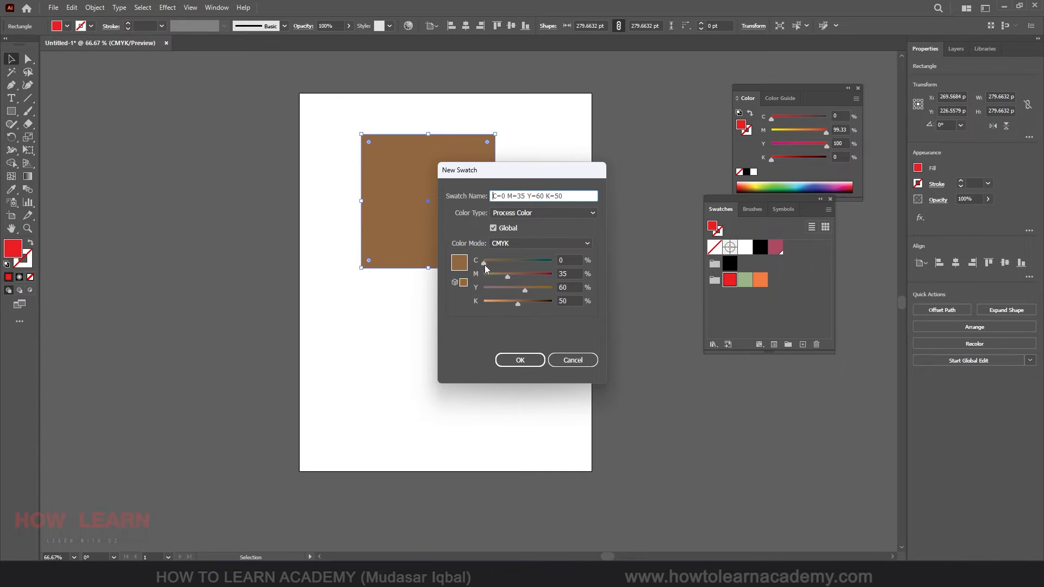
drag(484, 263, 518, 263)
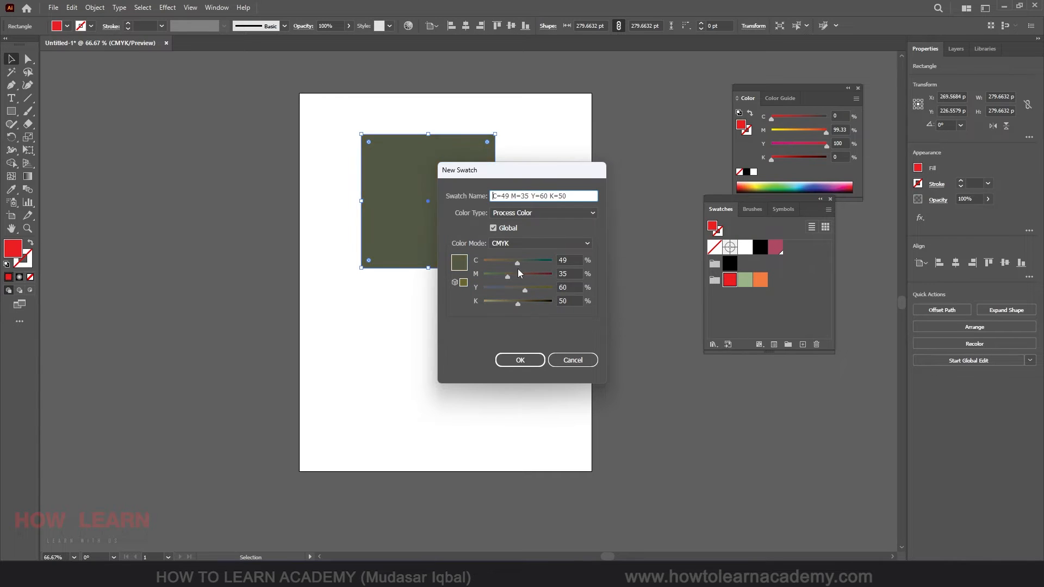
click(540, 212)
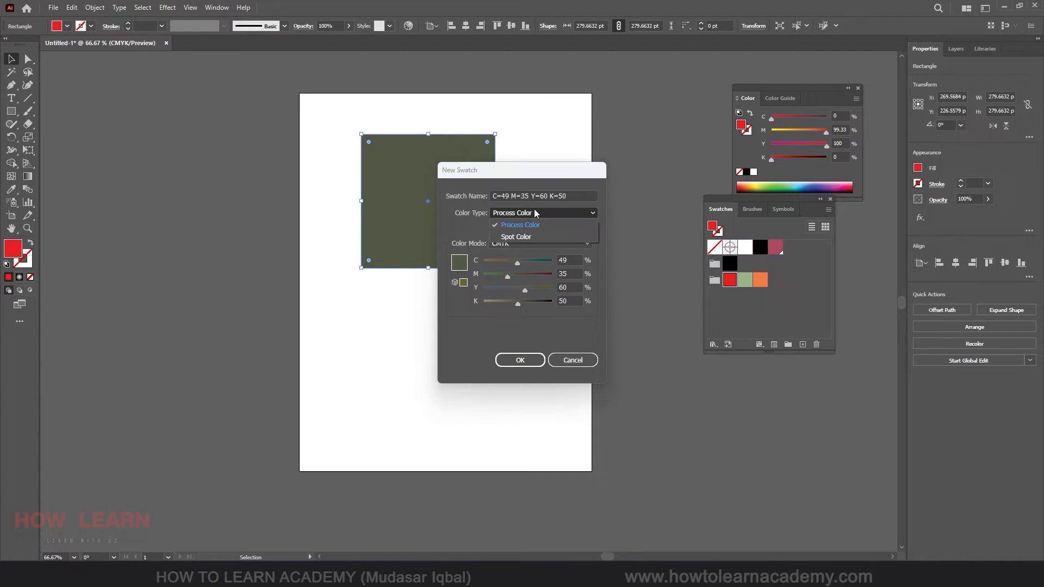
click(519, 238)
click(518, 360)
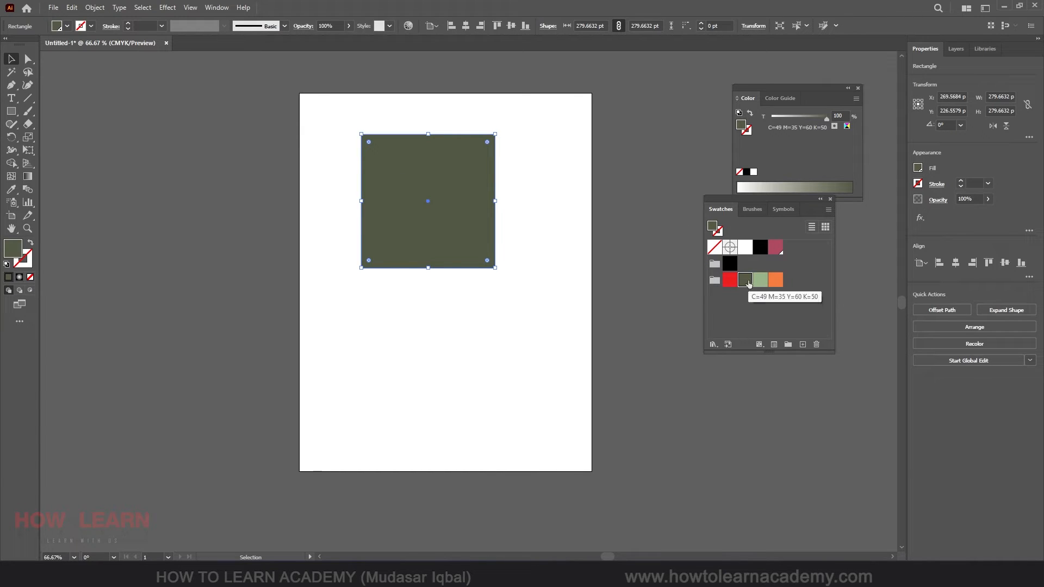
Move the square up and to the left, to about X 231 pt and Y 183 pt
click(420, 171)
drag(422, 199, 434, 178)
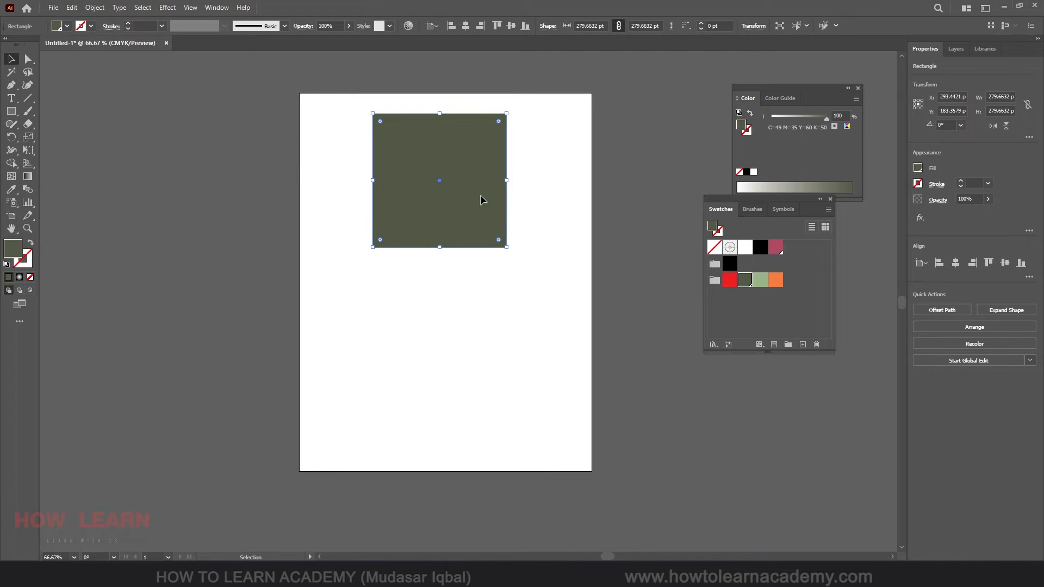
drag(484, 197, 454, 193)
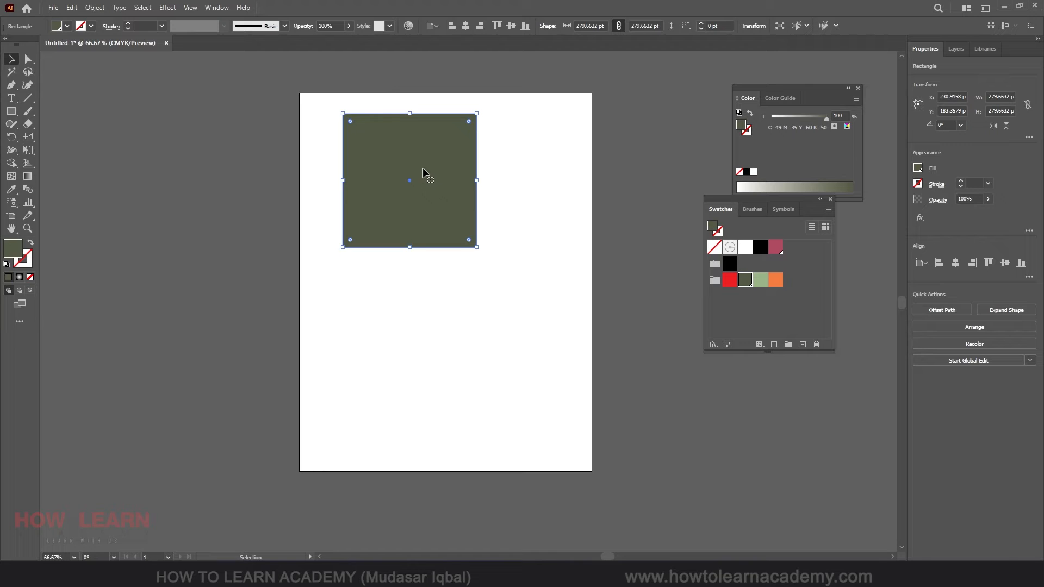
Open the PANTONE+ CMYK Coated color book and enlarge it to show many more swatches
click(713, 345)
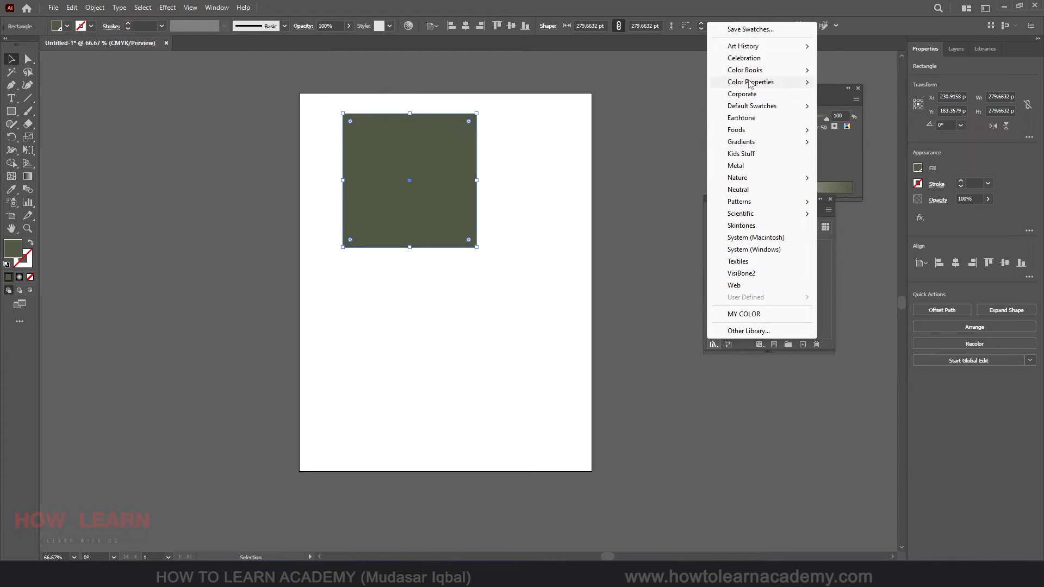
mouse_move(749, 72)
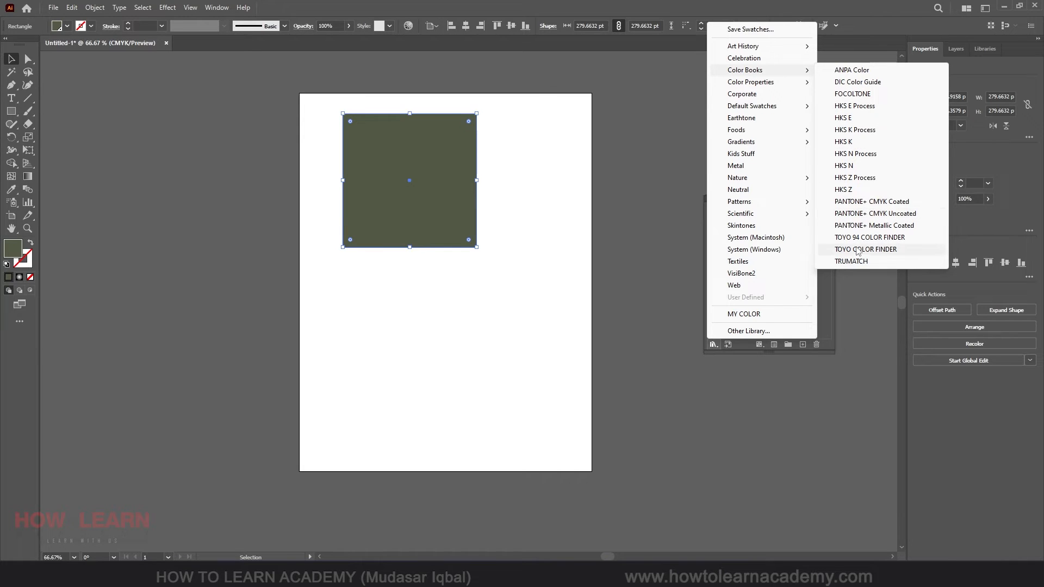
click(864, 202)
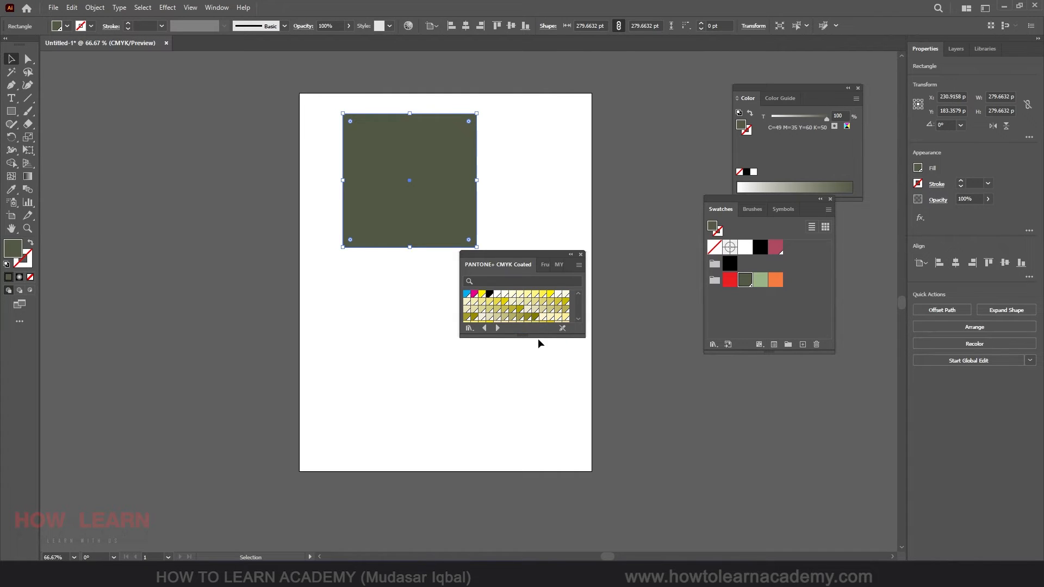
drag(537, 335, 544, 526)
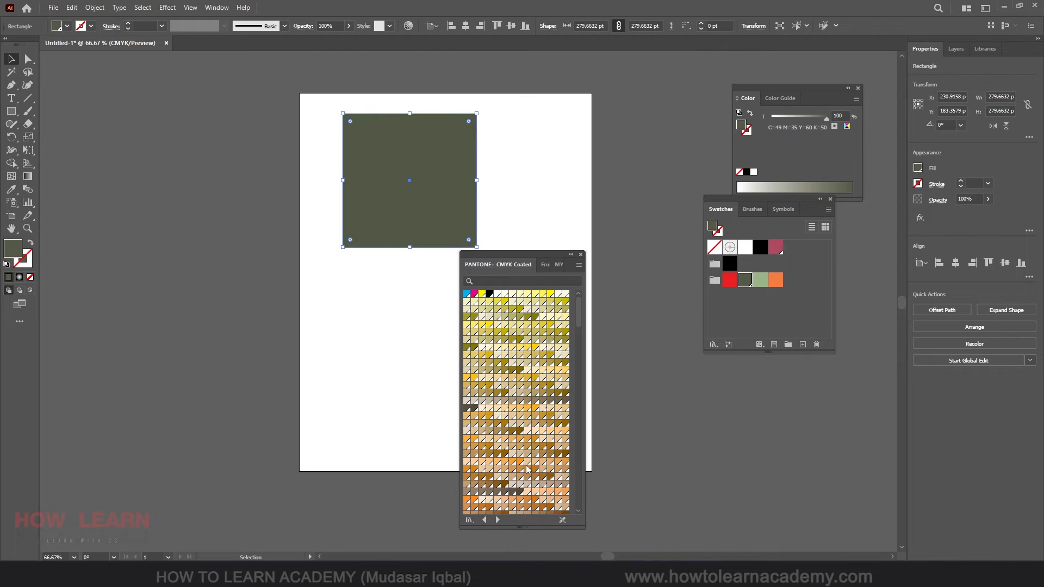
Fill the square with the purple PANTONE P 89-8 C color from the book and open its fill tint settings
scroll(521, 404, down, 3)
scroll(520, 404, down, 3)
scroll(521, 405, down, 15)
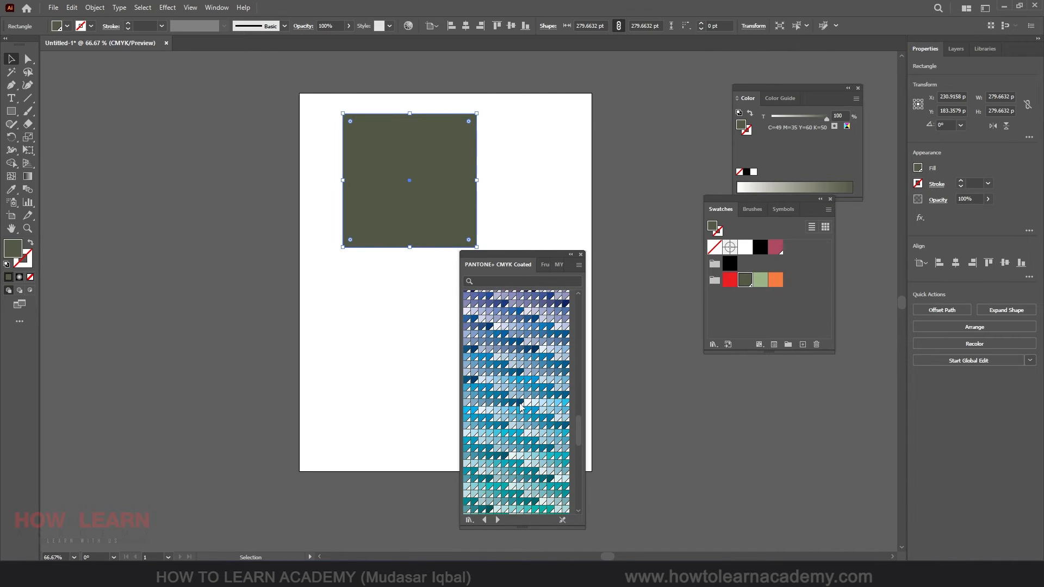
scroll(522, 415, up, 12)
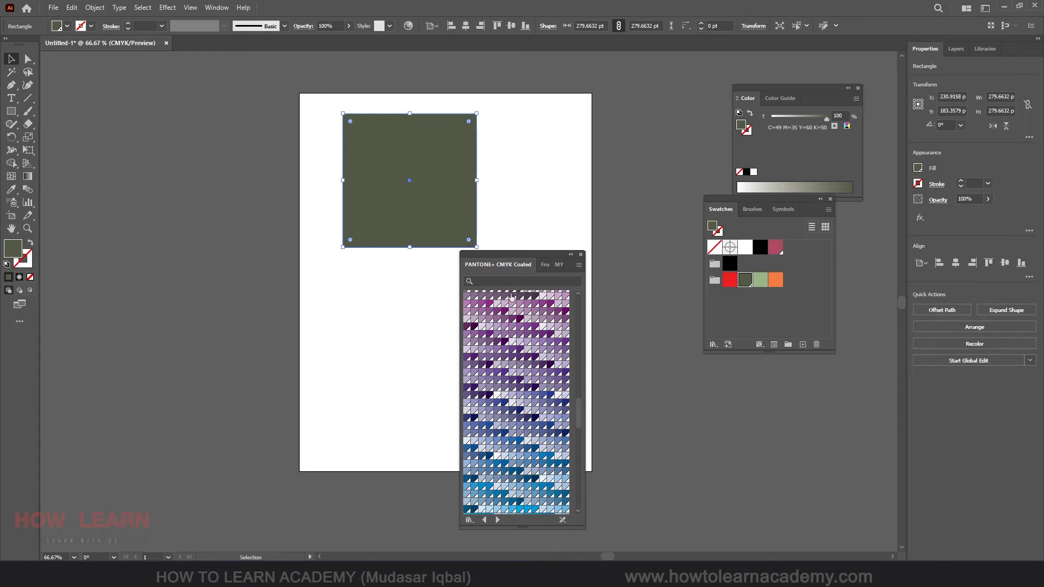
click(505, 311)
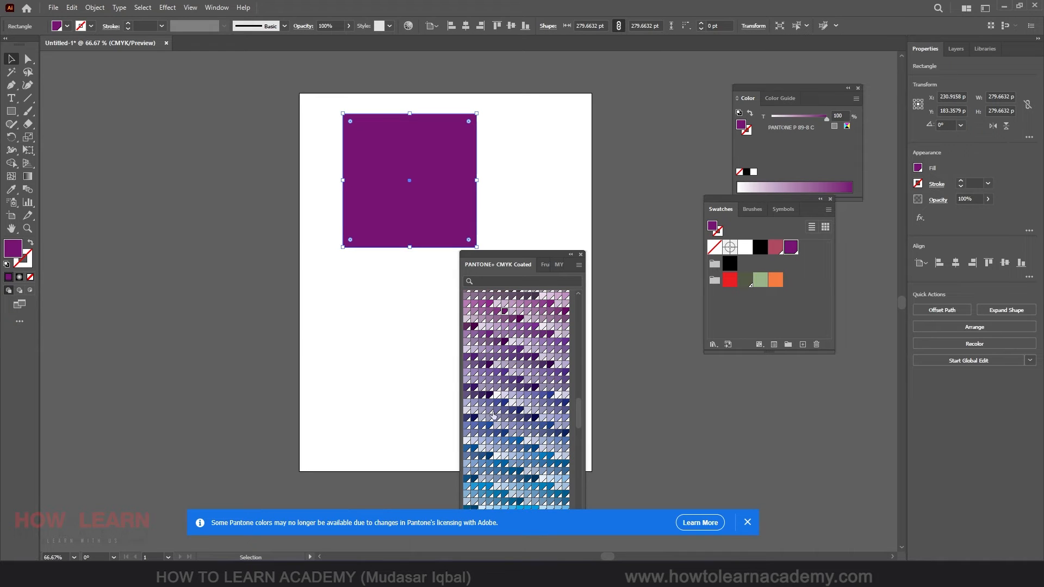
shift+click(60, 28)
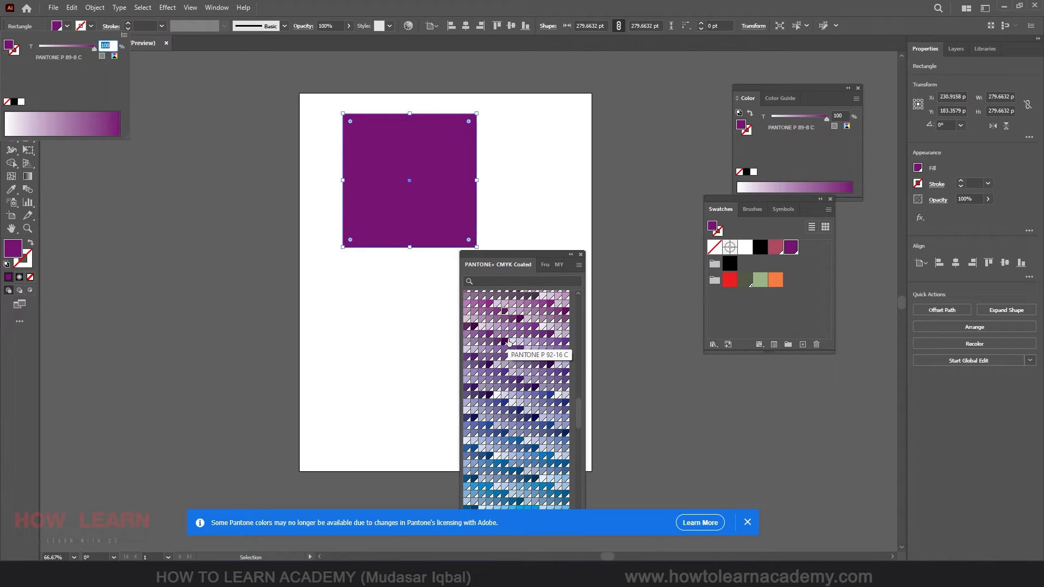
Search the color book for 163 and fill the square with PANTONE P 163-14 C
click(492, 283)
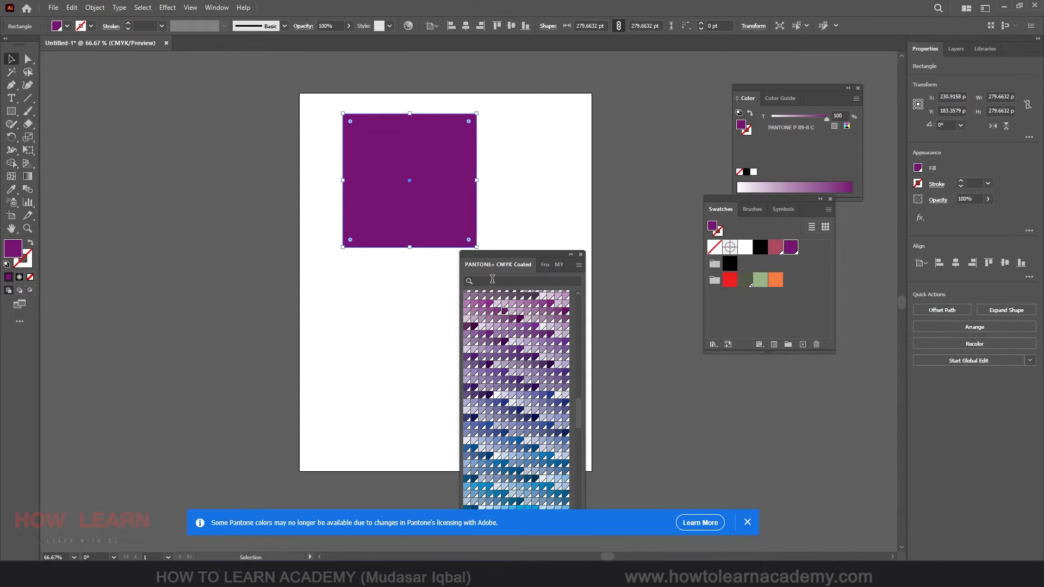
click(492, 280)
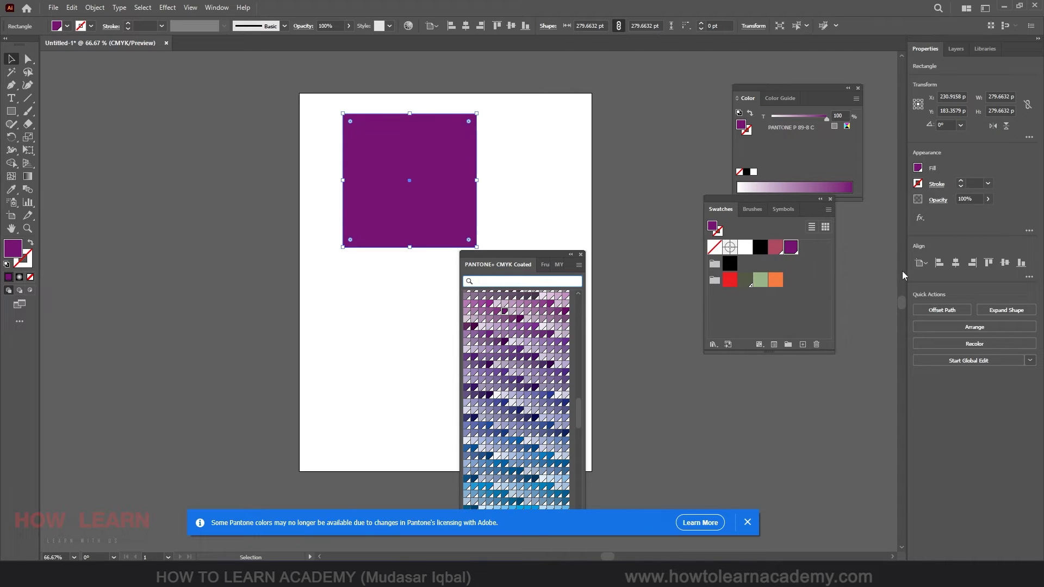
text(16)
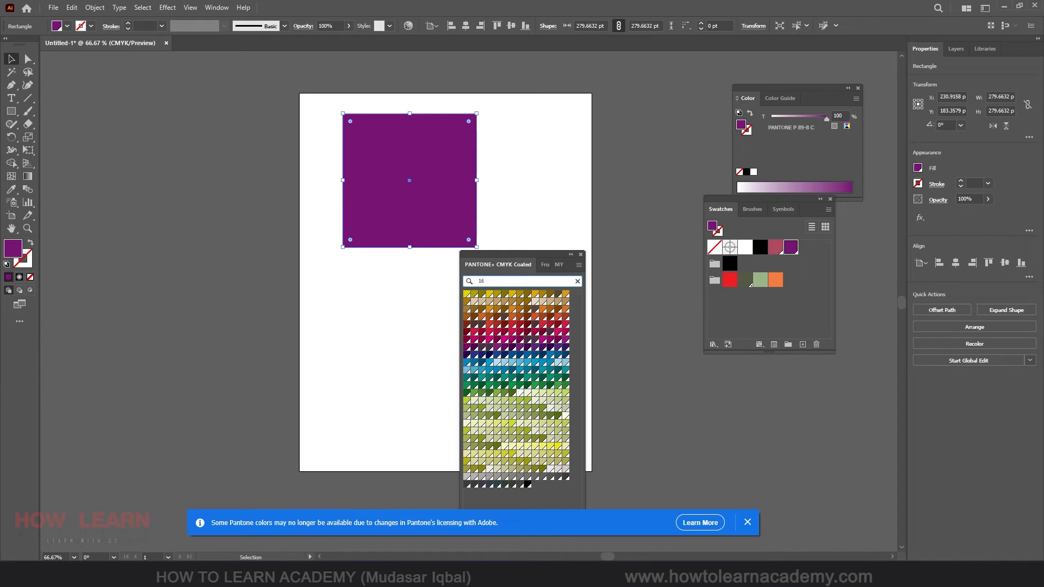
text(3)
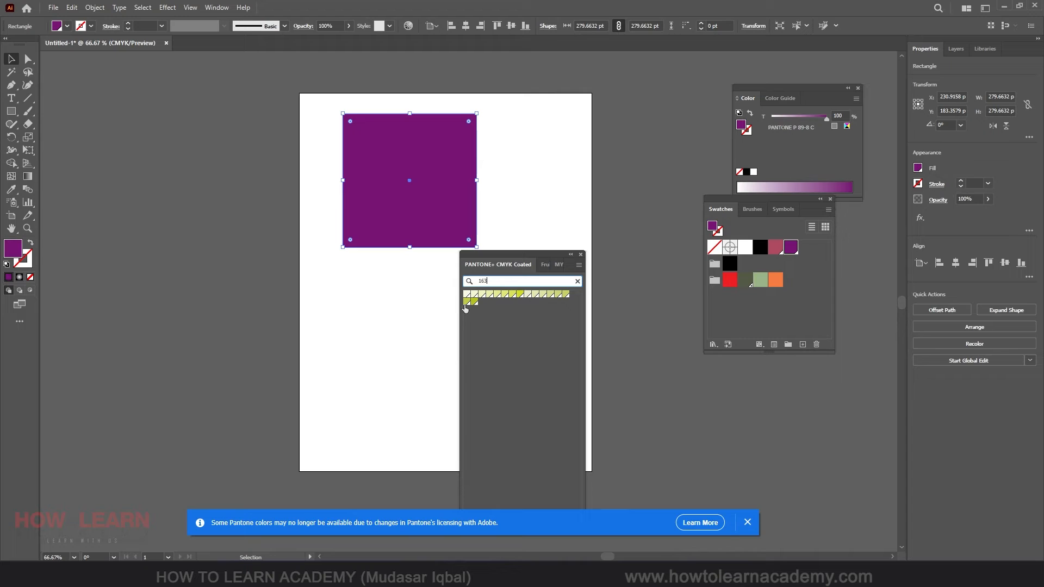
click(566, 295)
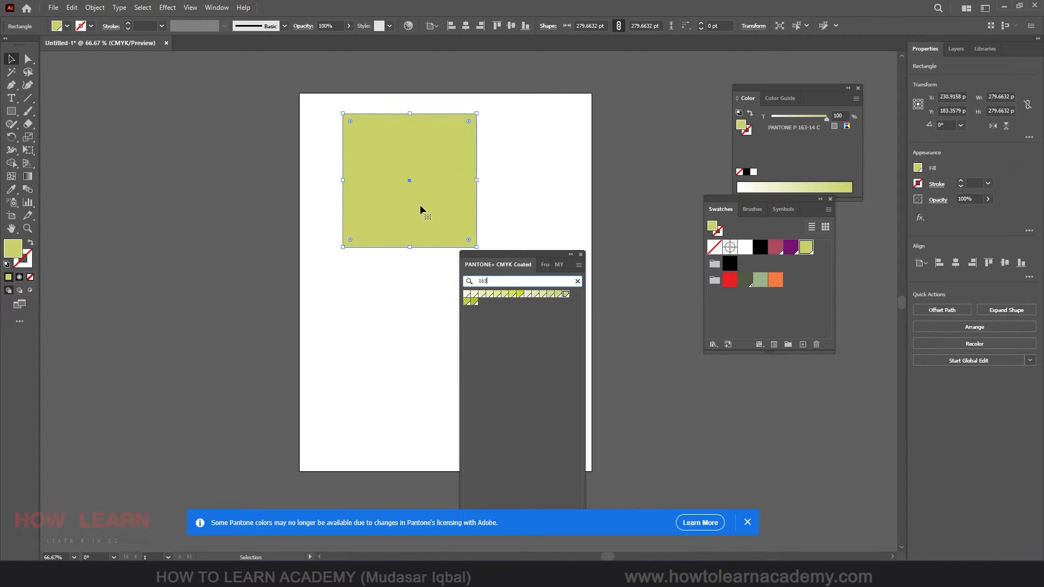
Set the tint of the square's PANTONE P 163-14 C fill to 51%
shift+click(60, 28)
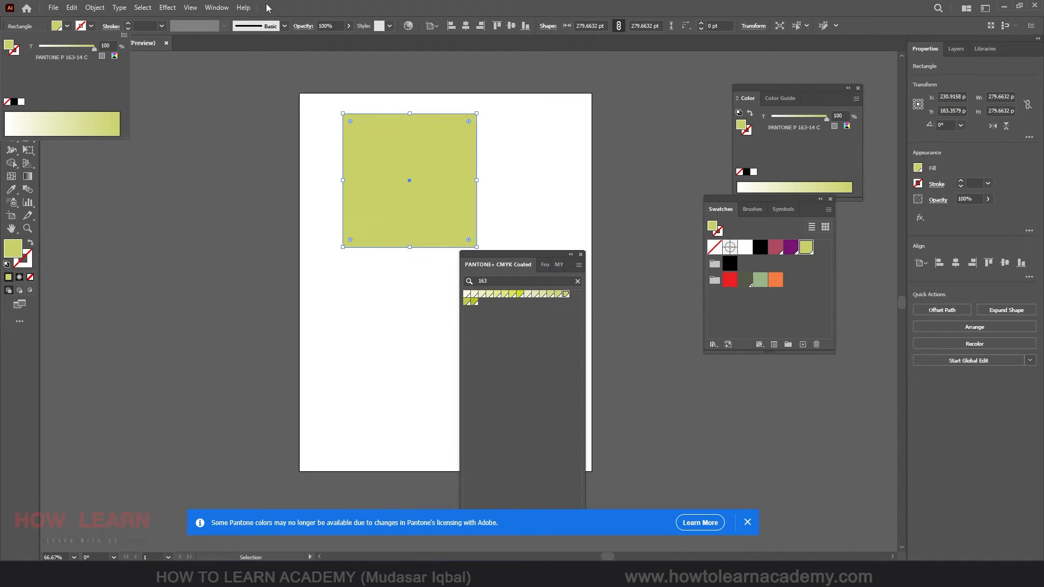
click(299, 5)
click(62, 30)
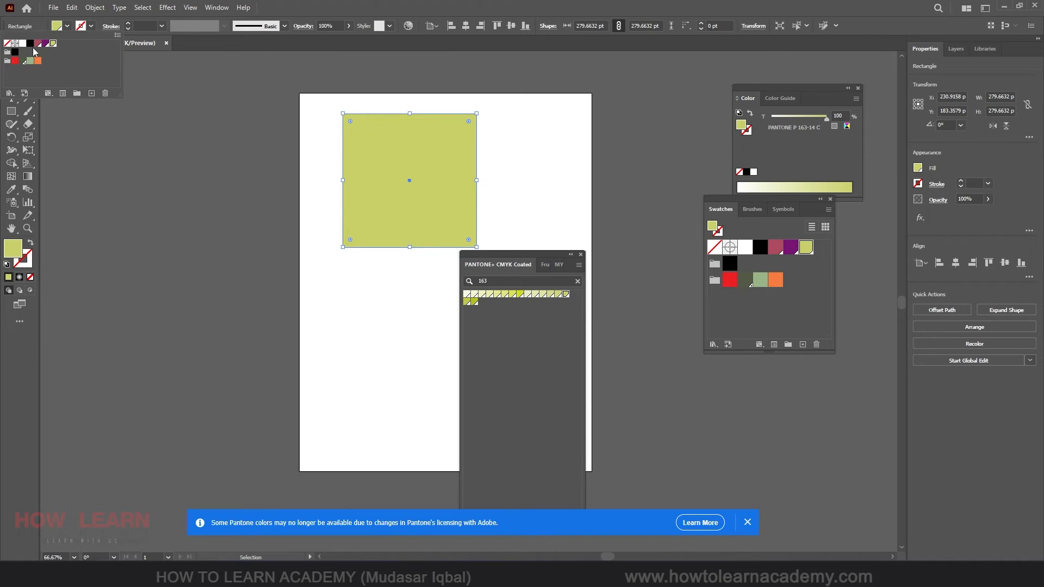
click(58, 29)
shift+click(58, 29)
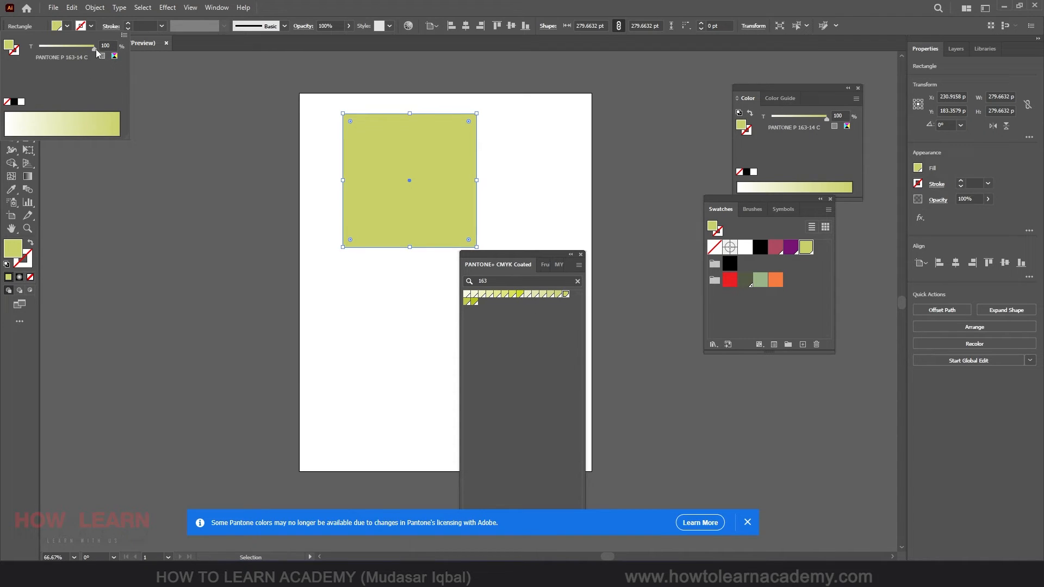
drag(94, 49, 68, 50)
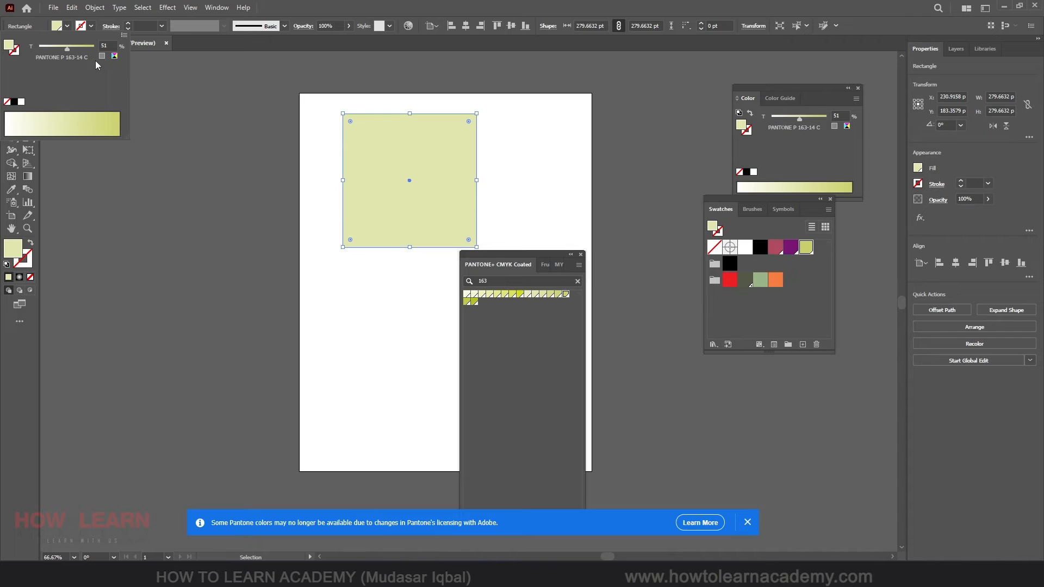
click(104, 44)
click(320, 8)
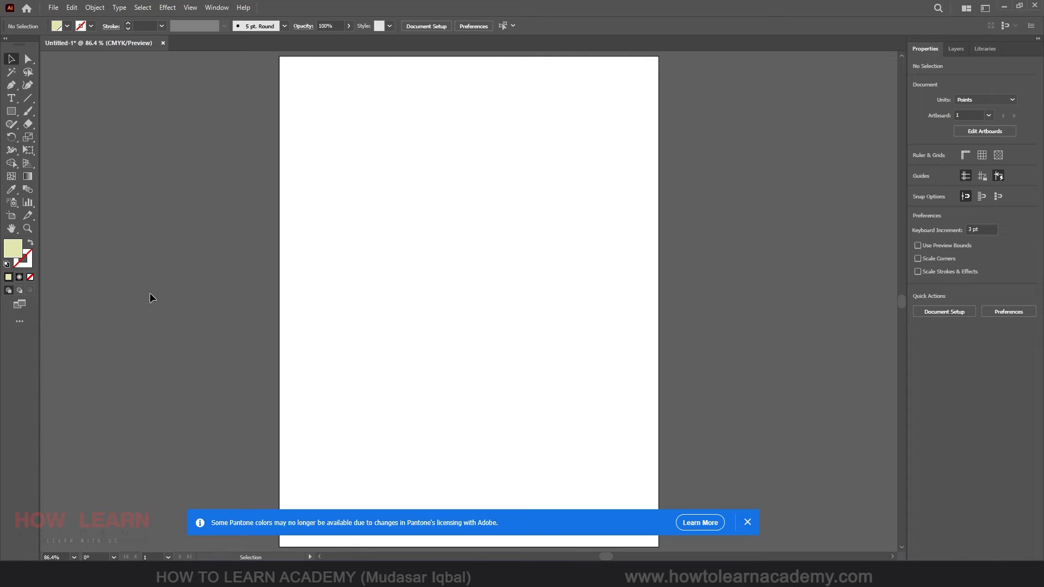
Draw a rectangle about 244 by 166 pt on the empty artboard and fill it with the white-to-black radial gradient
click(11, 111)
drag(364, 146, 517, 248)
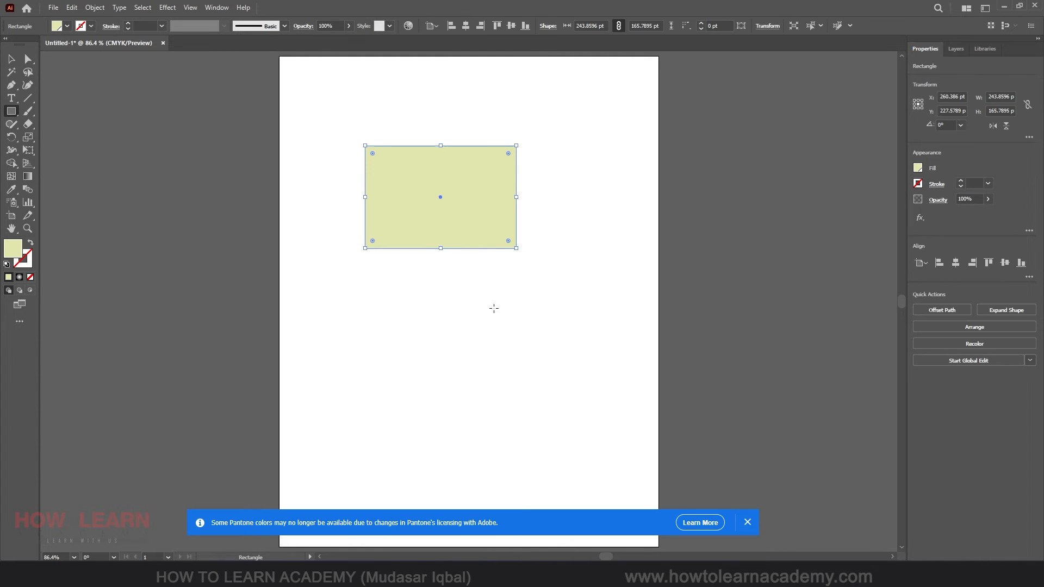
click(20, 278)
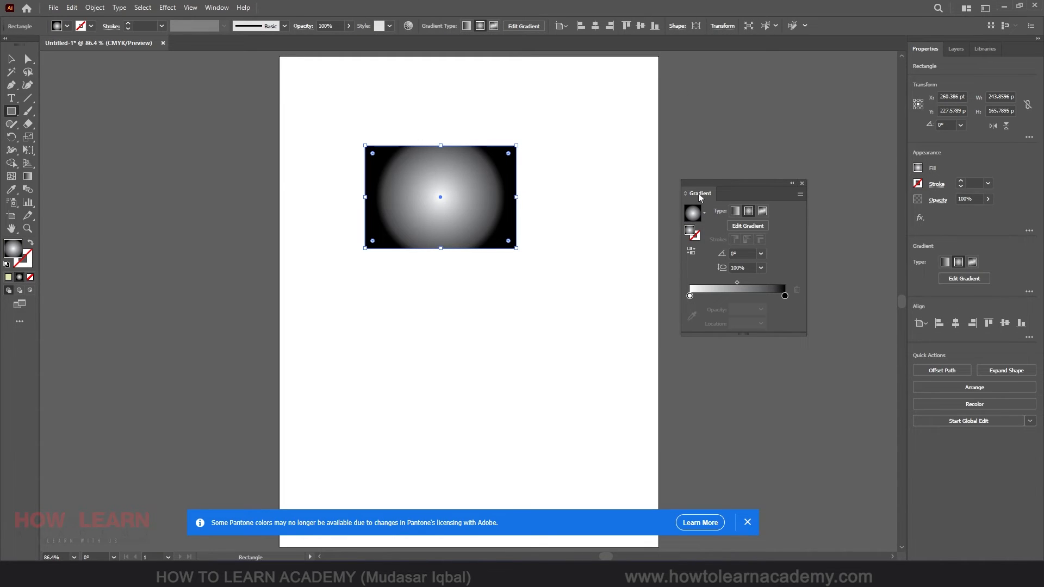
drag(751, 180, 742, 189)
click(7, 62)
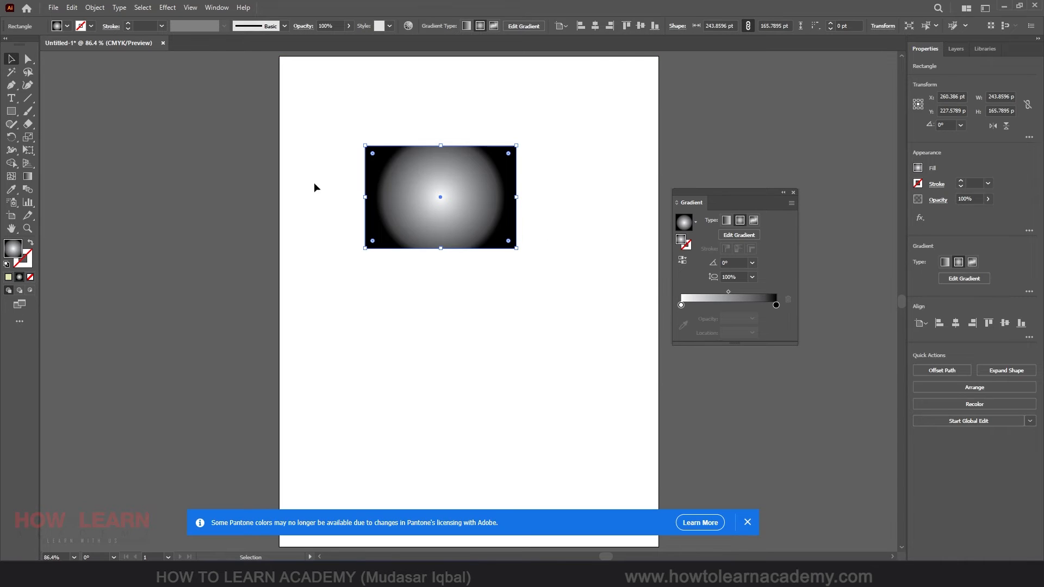
click(67, 26)
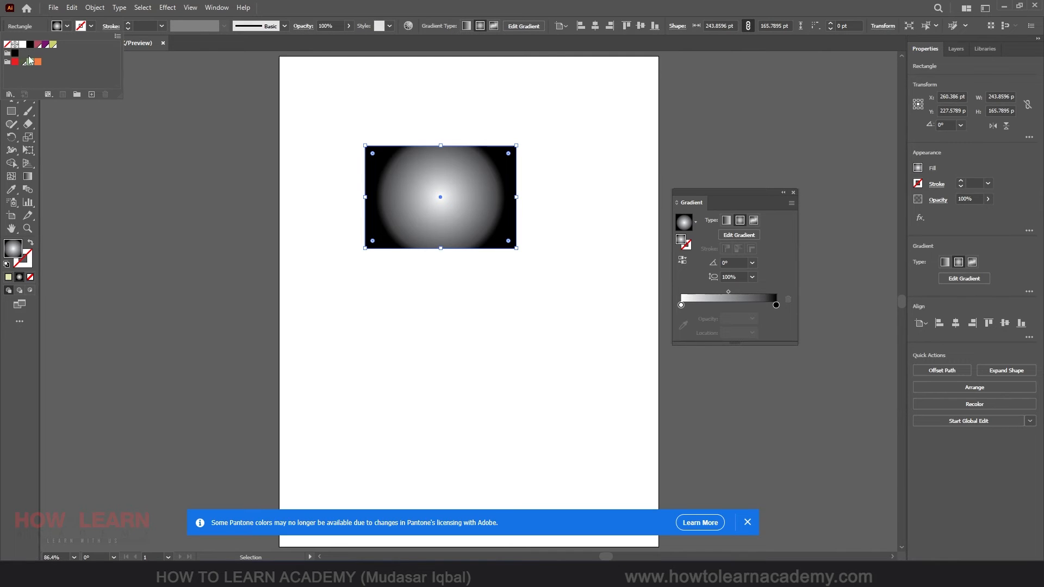
click(161, 126)
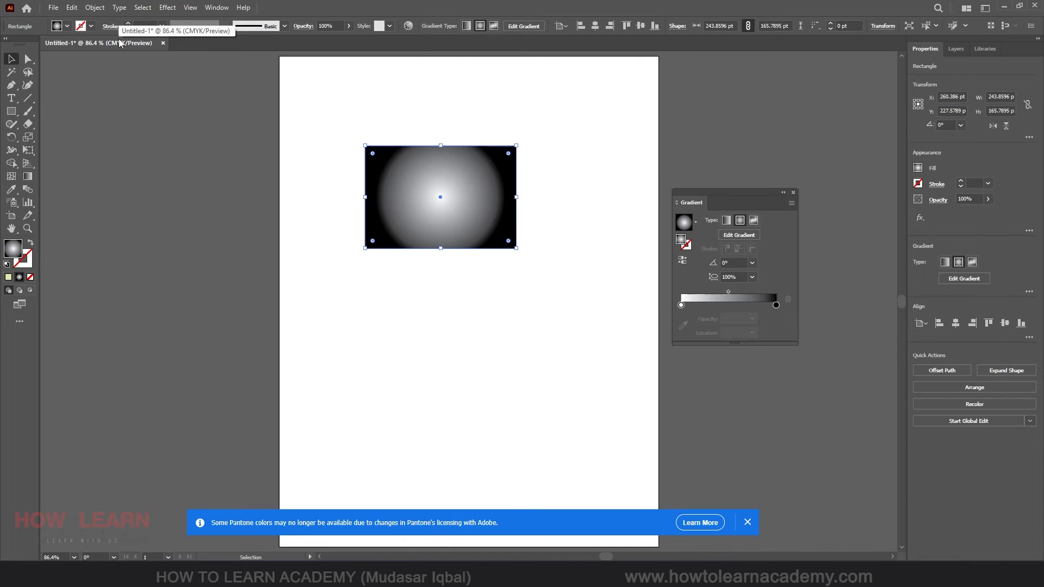
Create a new Letter document and draw a rectangle about 246 by 188 pt in its upper half
key(ctrl+n)
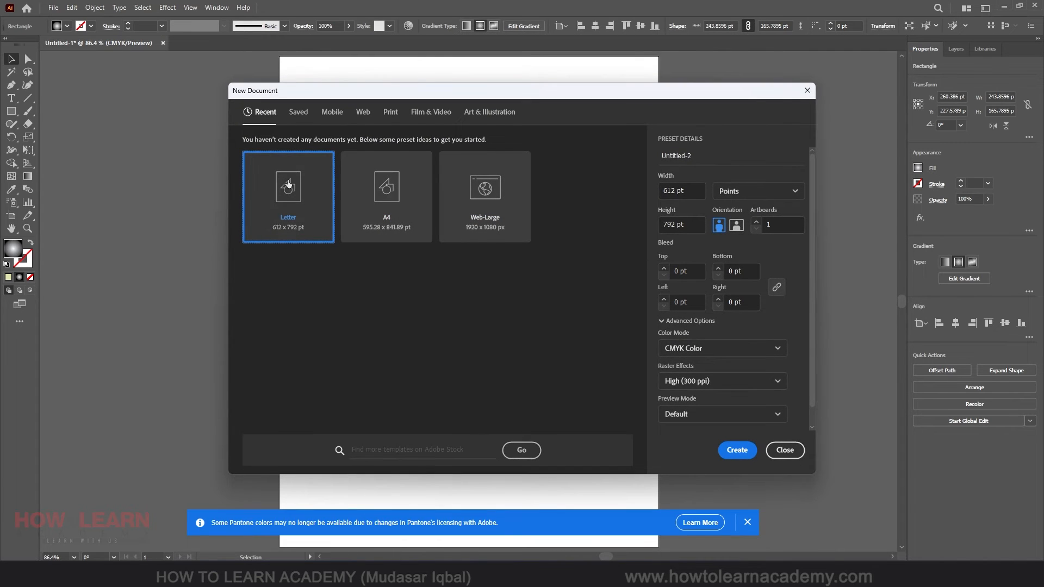
key(Return)
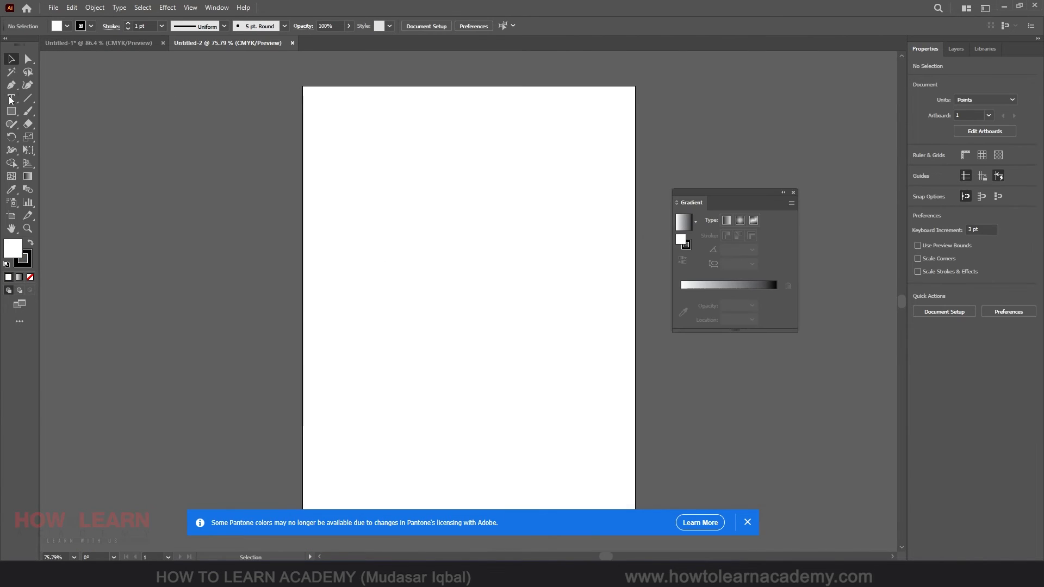
click(15, 114)
drag(384, 165, 517, 267)
Fill the rectangle with the yellow-orange-red linear gradient swatch
click(63, 27)
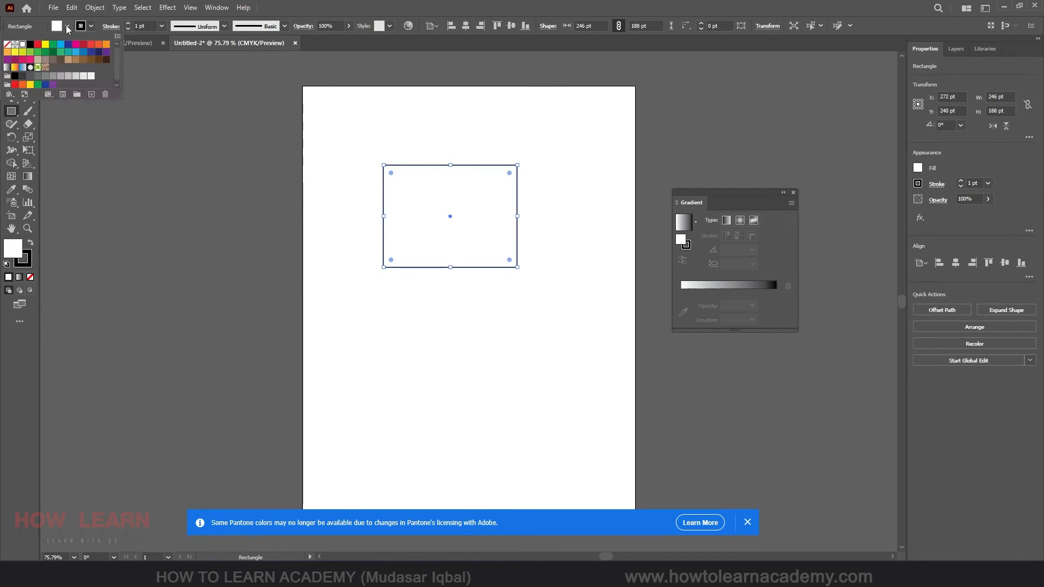
click(15, 68)
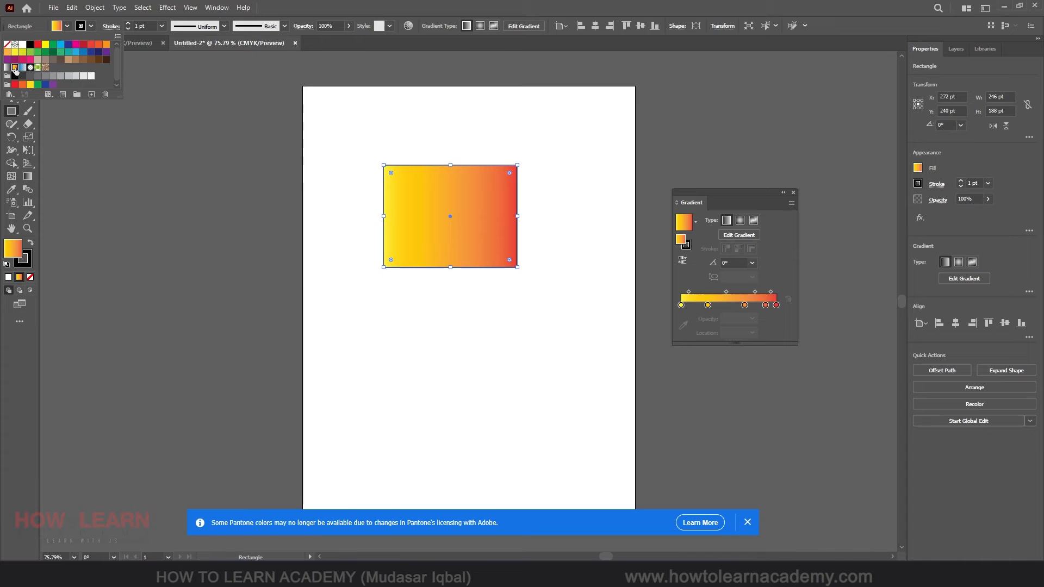
click(389, 7)
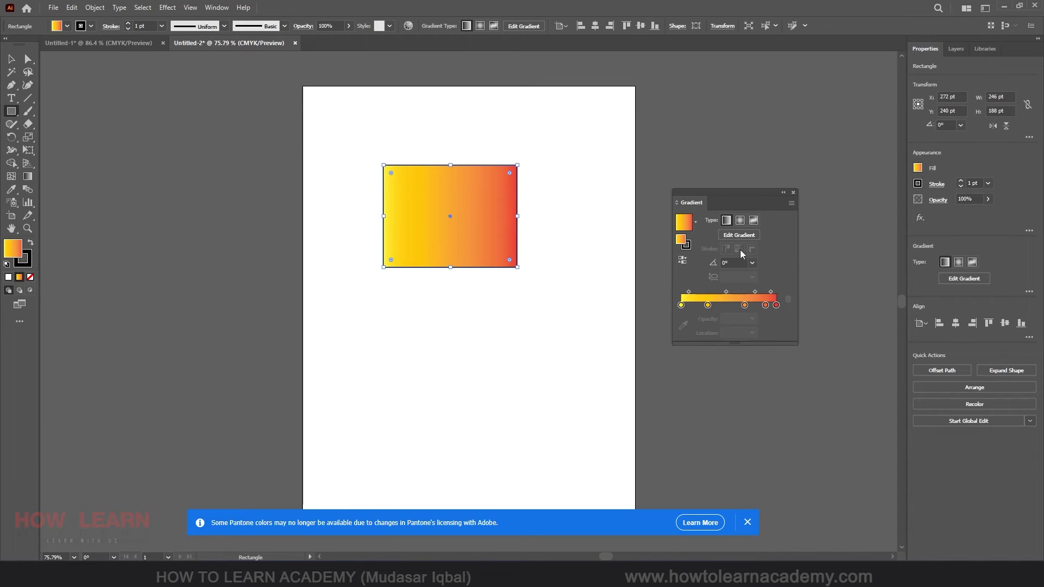
Close the Gradient panel and open it again
click(794, 193)
click(223, 9)
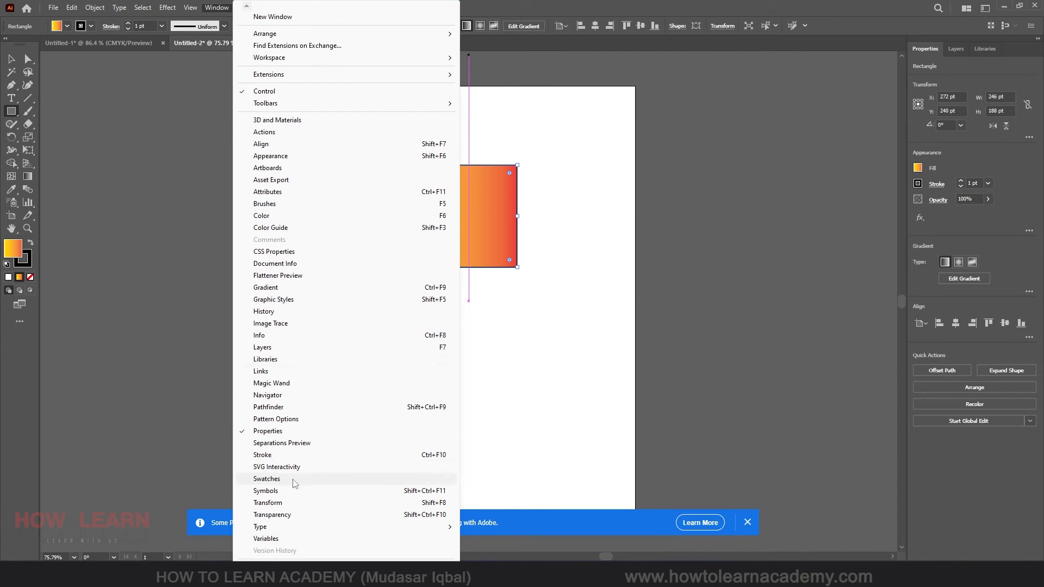
click(274, 288)
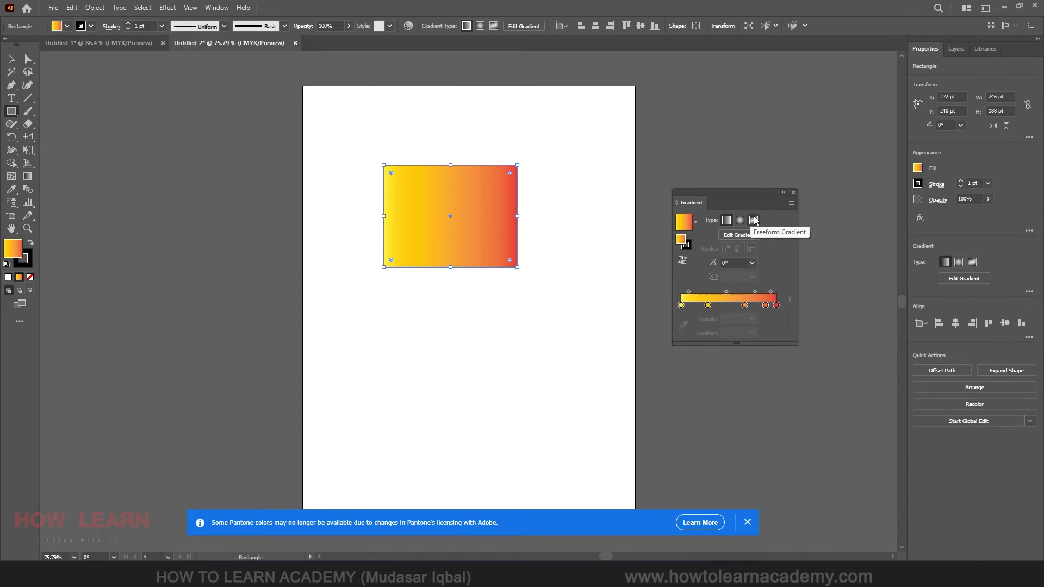
Remove the intermediate color stops from the rectangle's gradient, keeping only the yellow and red end stops
drag(708, 305, 760, 329)
click(710, 305)
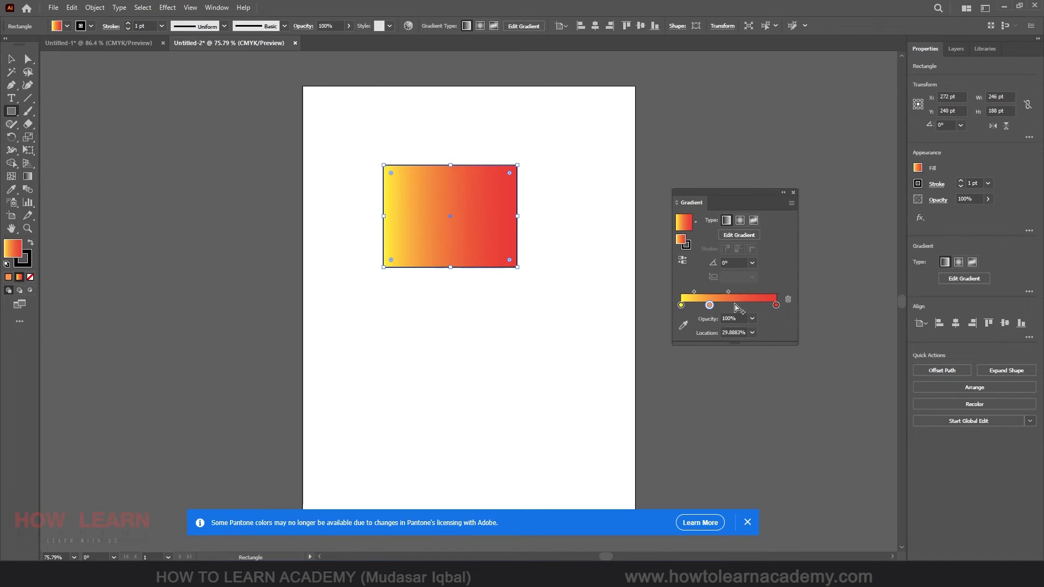
key(ctrl+z)
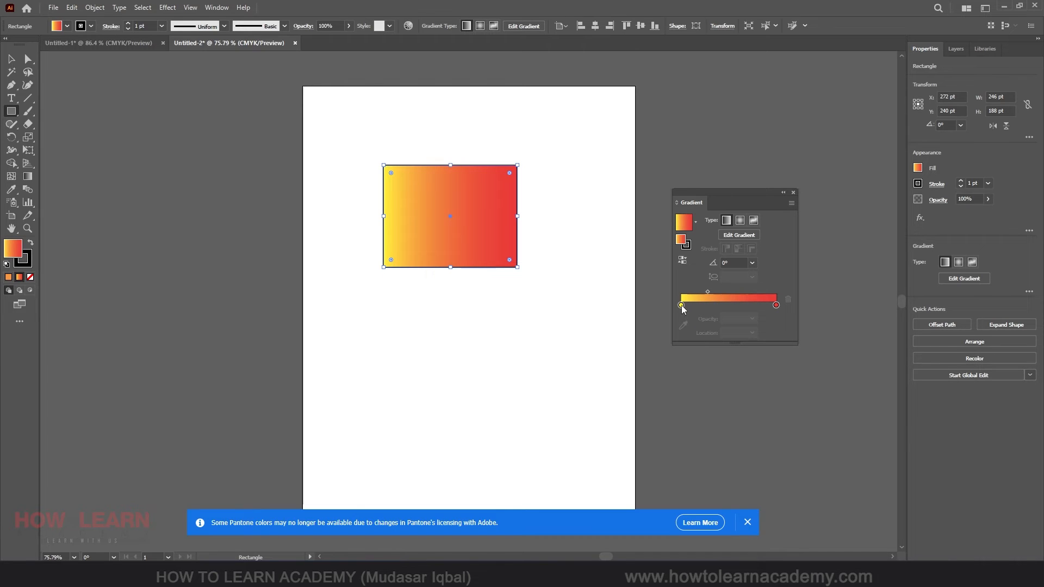
Recolor the gradient's yellow start stop with the light orange swatch
double_click(681, 305)
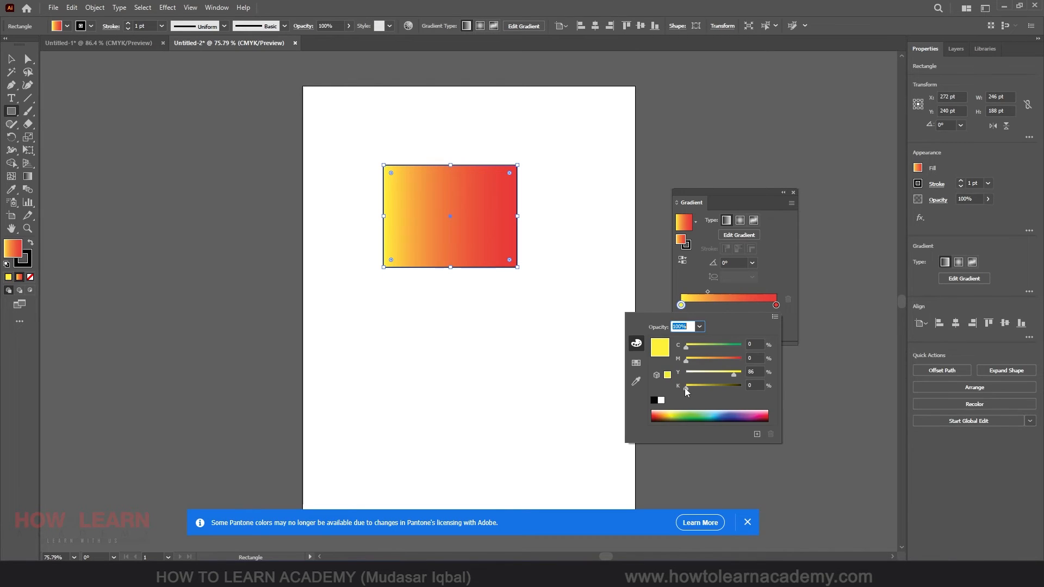
click(718, 416)
drag(746, 416, 721, 413)
click(724, 411)
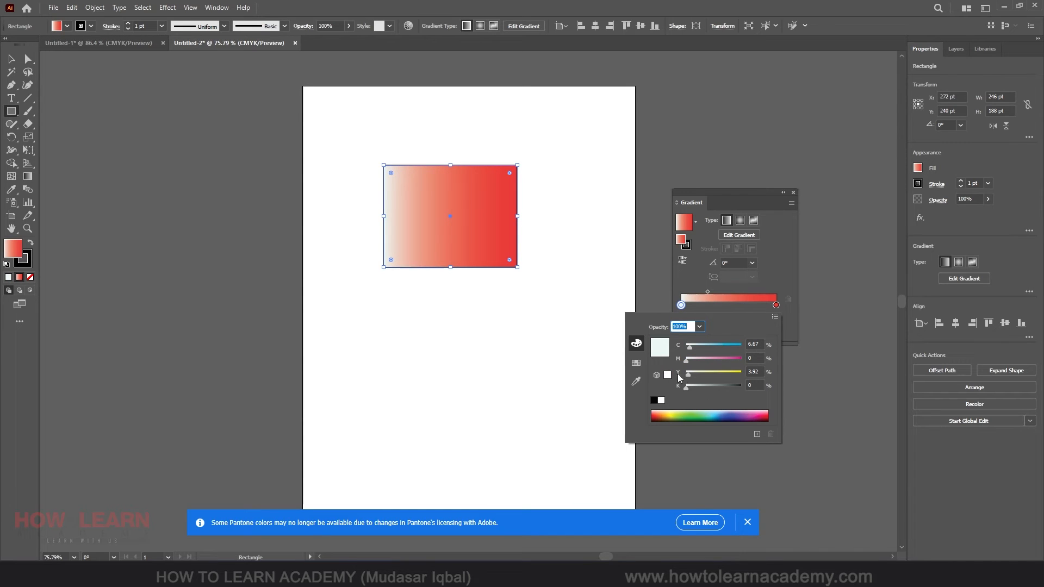
click(636, 362)
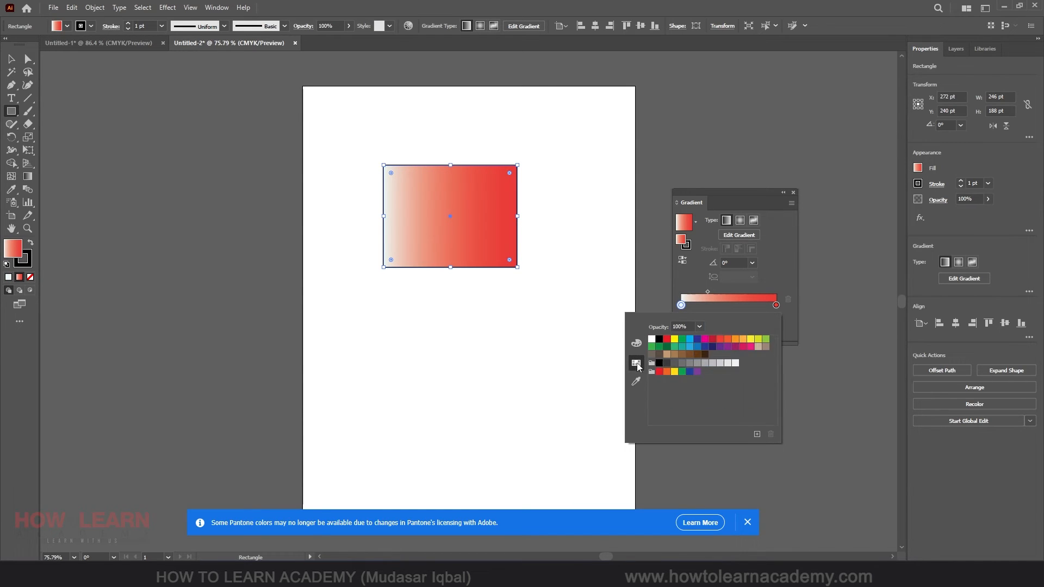
click(684, 347)
click(712, 347)
click(744, 340)
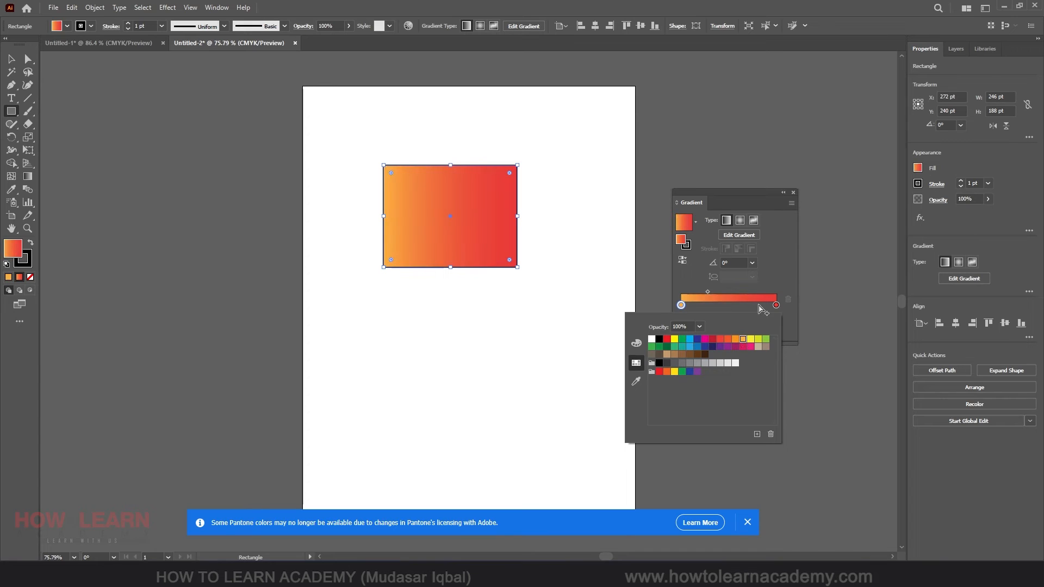
click(784, 279)
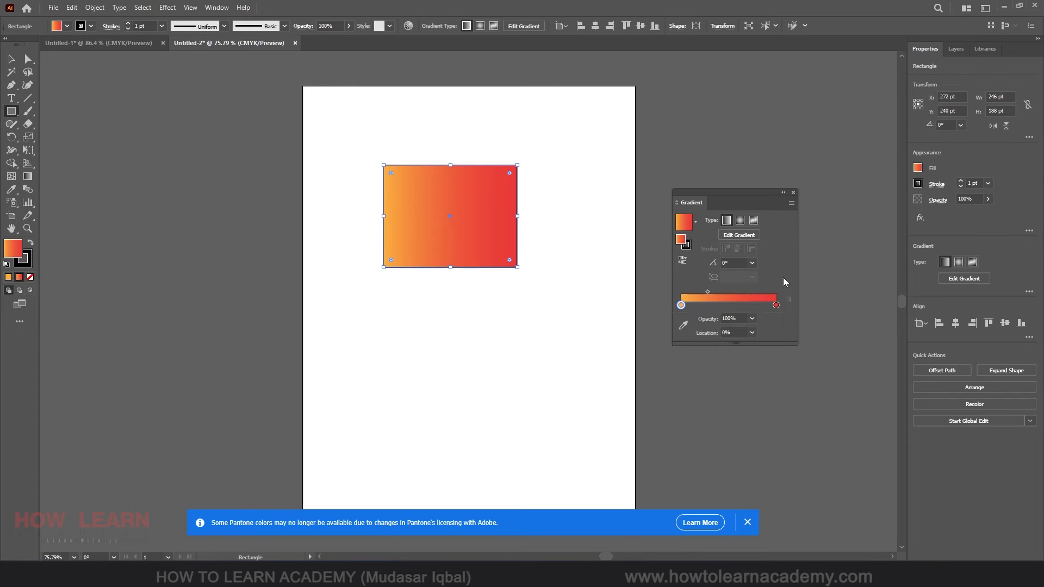
Replace the gradient's red end stop with a black one at 100% location
drag(776, 305, 770, 330)
click(776, 306)
double_click(776, 305)
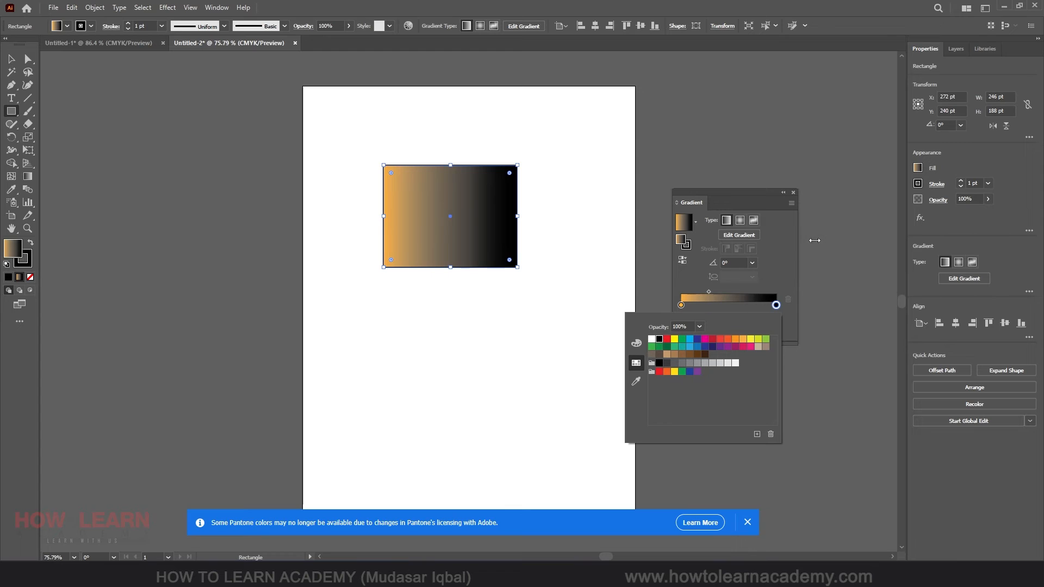
click(791, 270)
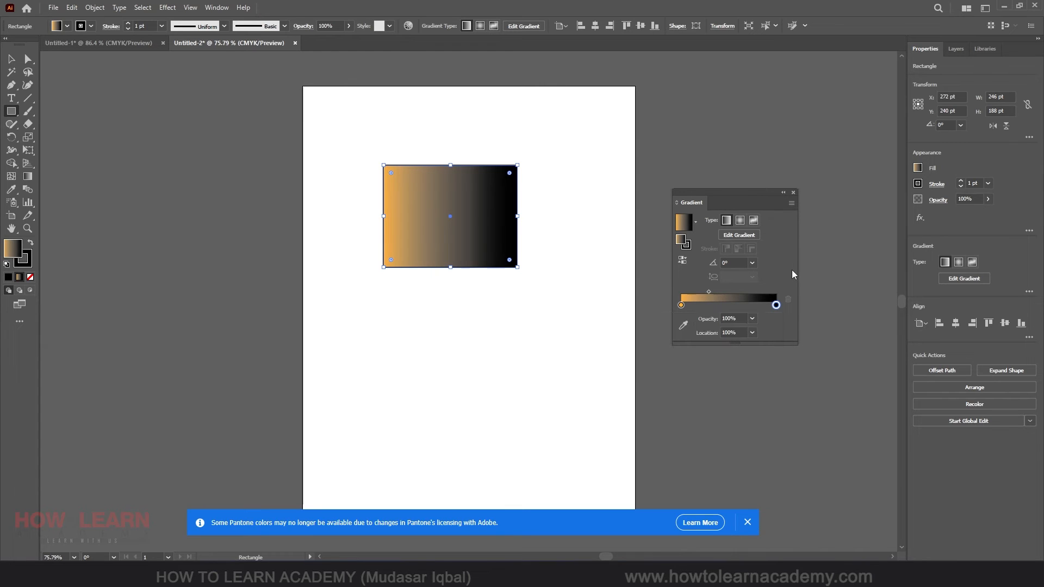
Add a color stop at about 23% of the gradient and color it with the light green swatch
click(703, 306)
double_click(703, 306)
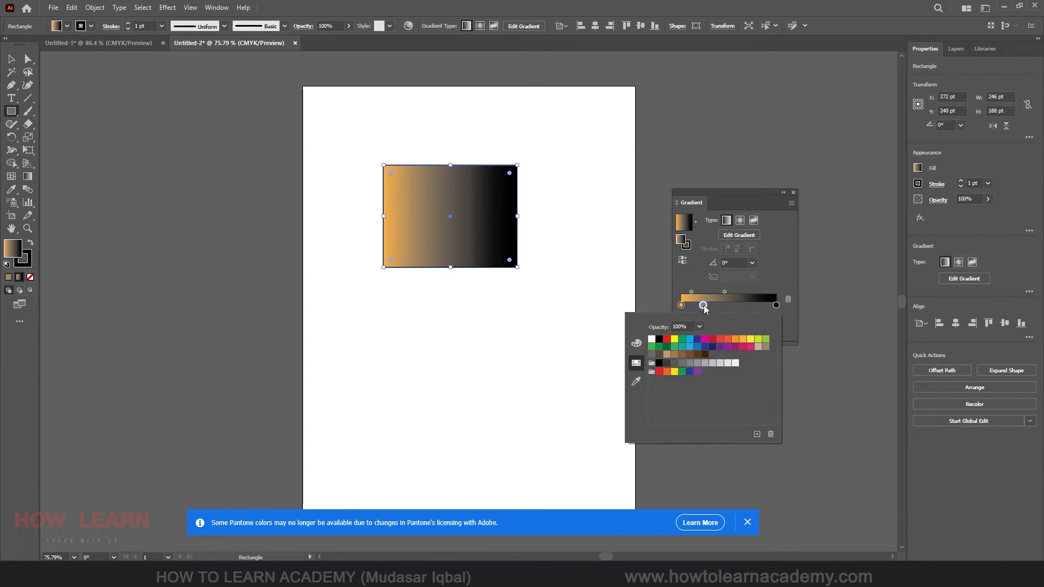
click(766, 340)
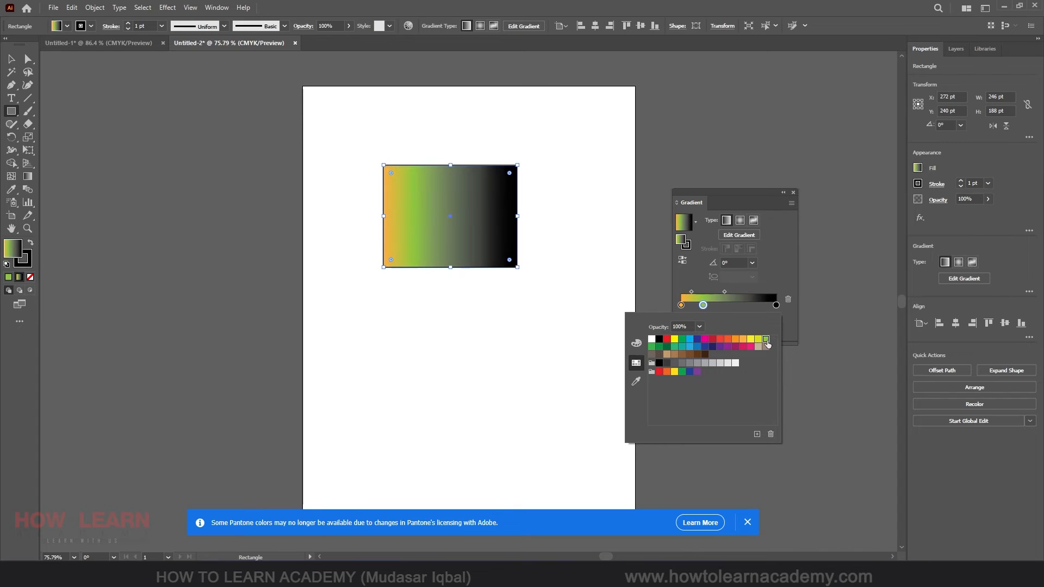
click(725, 307)
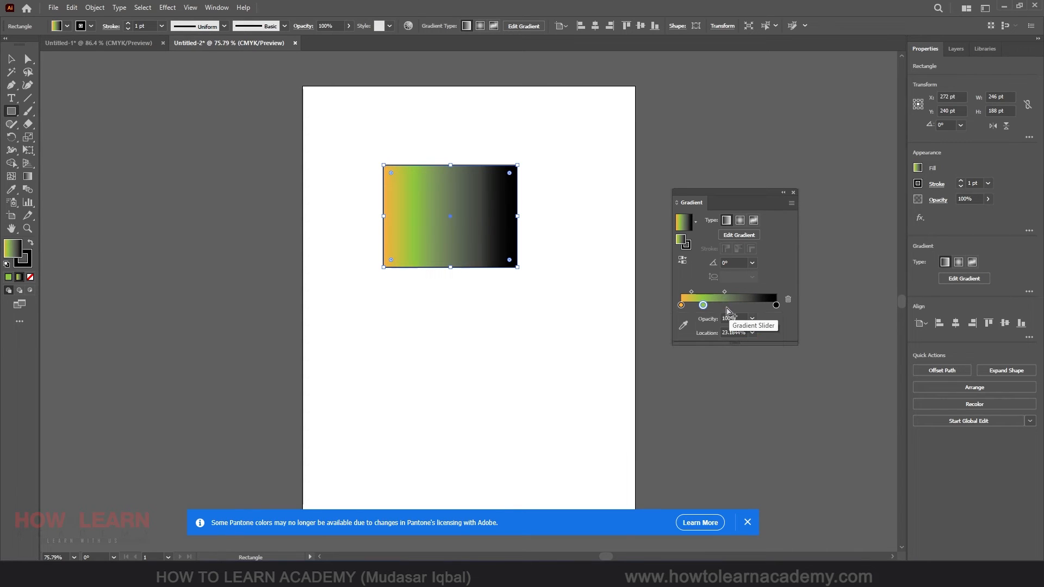
Add a white color stop near the middle of the gradient, and remove both the white and green stops
drag(703, 306, 724, 304)
double_click(725, 306)
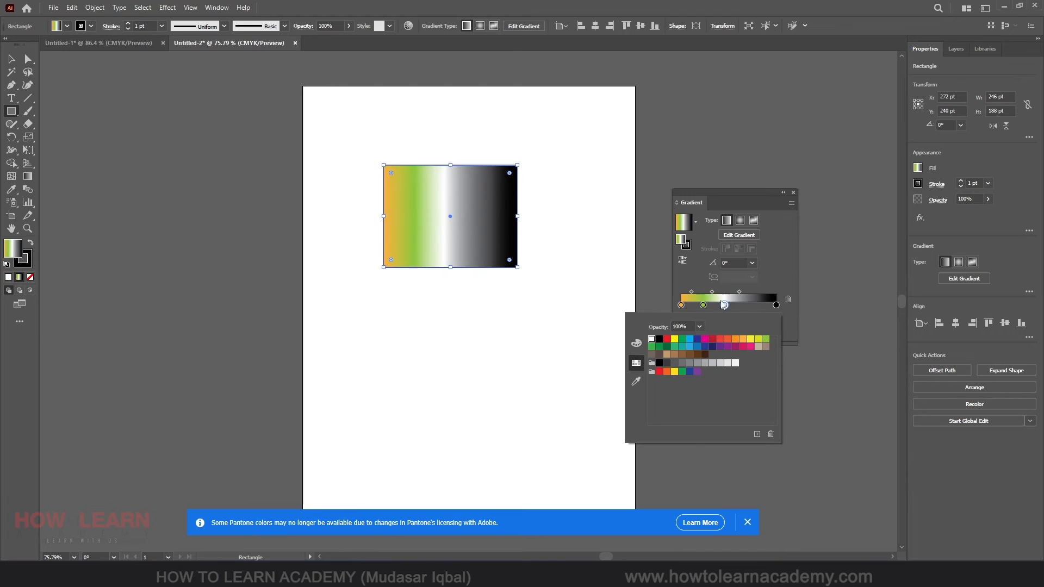
click(749, 296)
drag(724, 305, 709, 342)
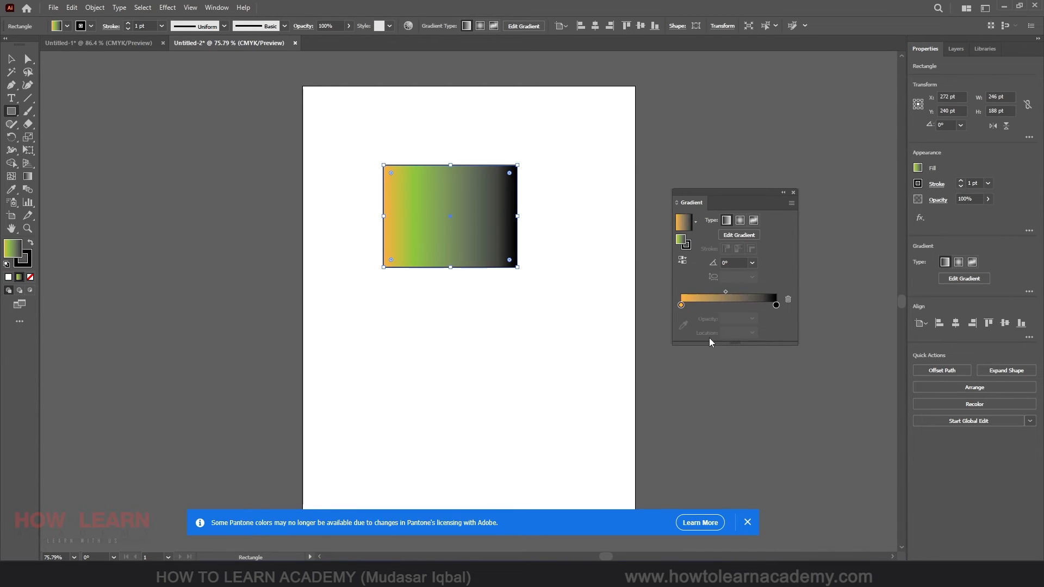
Recolor the gradient's black end stop with the red swatch
click(775, 306)
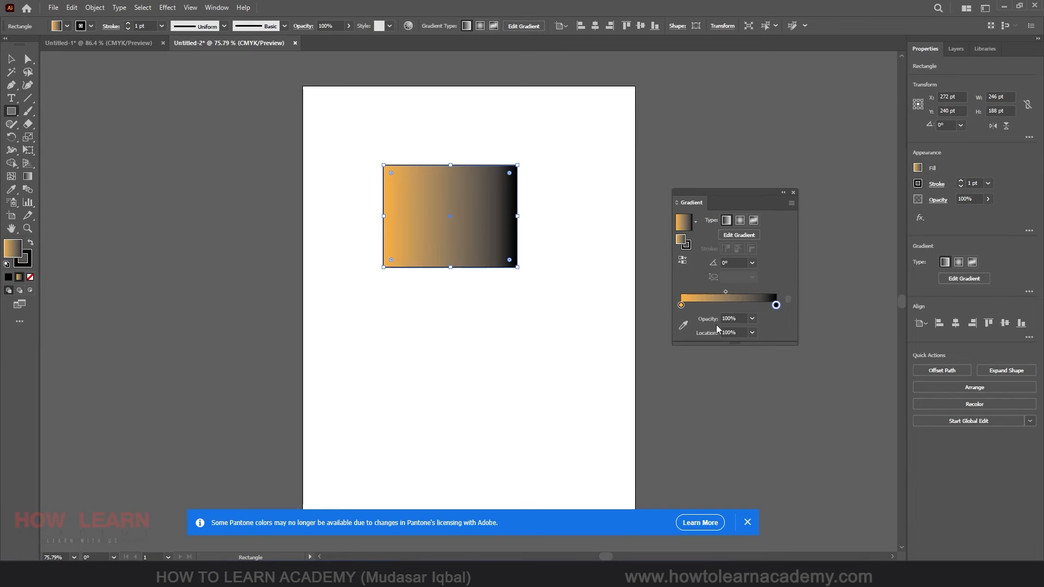
double_click(776, 305)
click(776, 307)
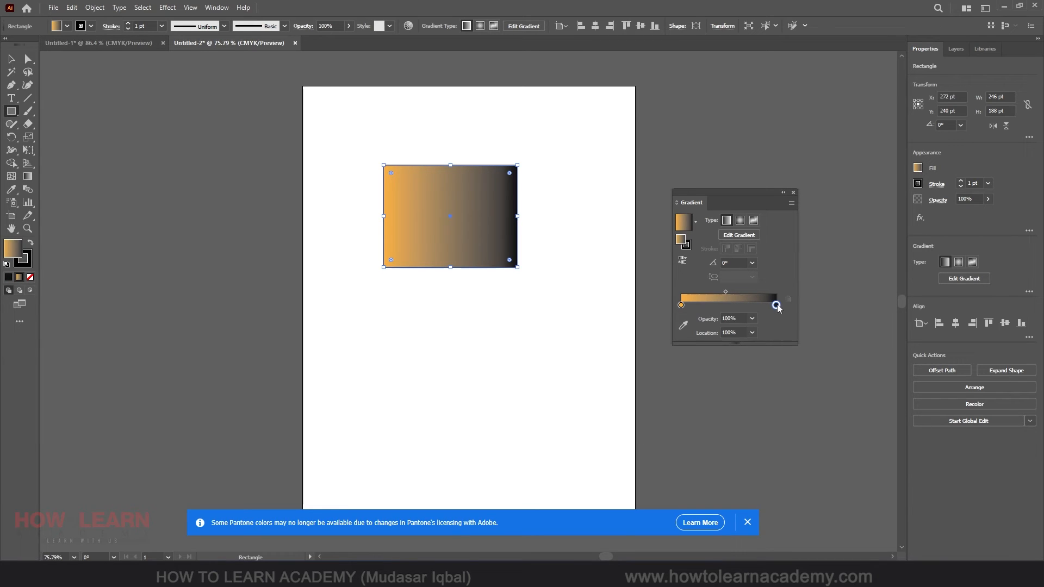
double_click(776, 306)
click(667, 339)
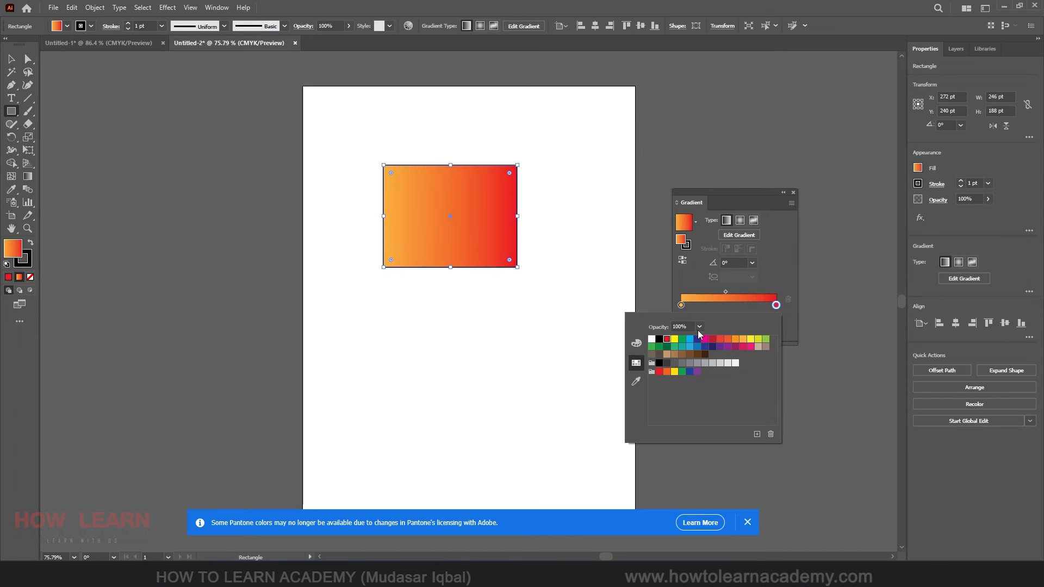
click(779, 278)
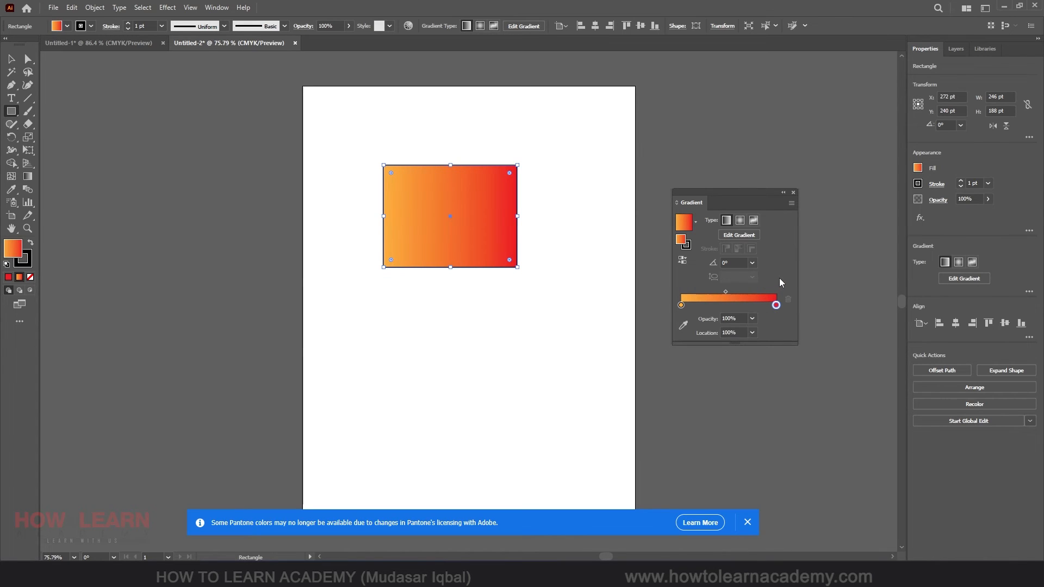
Set the opacity of the gradient's orange start stop to 0% and move the rectangle about 37 pt to the left
click(682, 306)
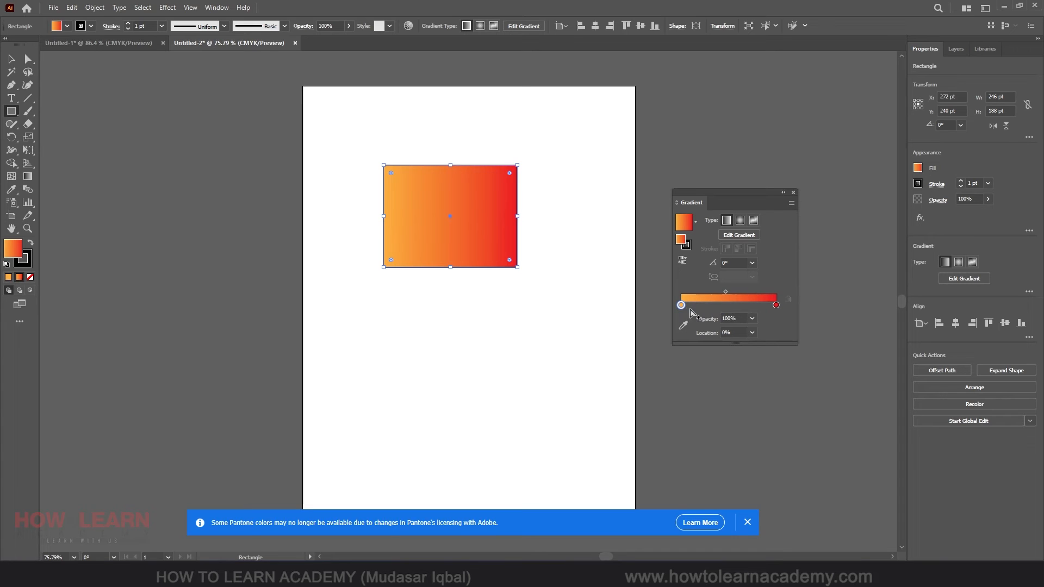
click(753, 320)
click(770, 333)
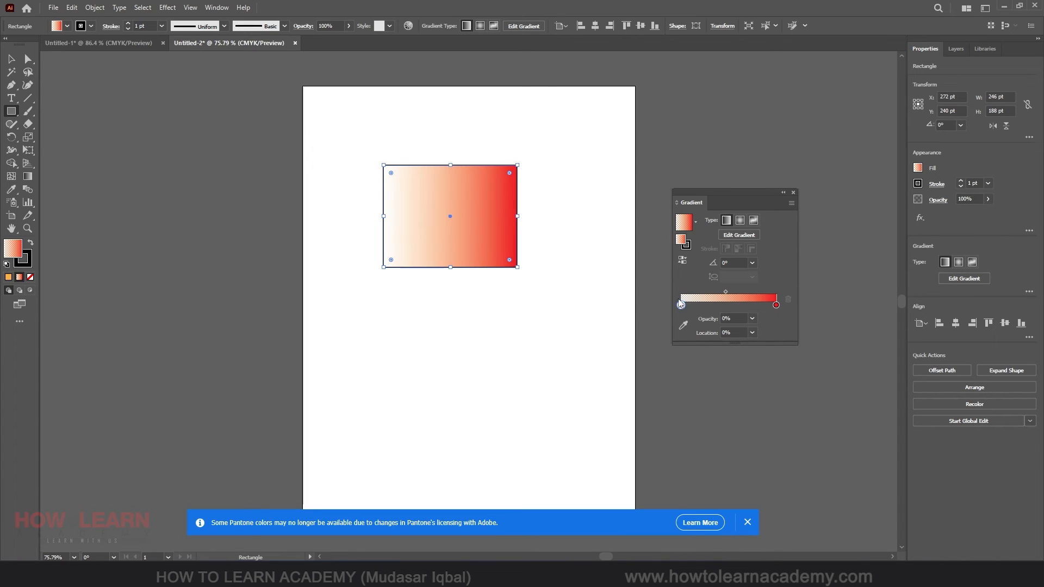
click(10, 59)
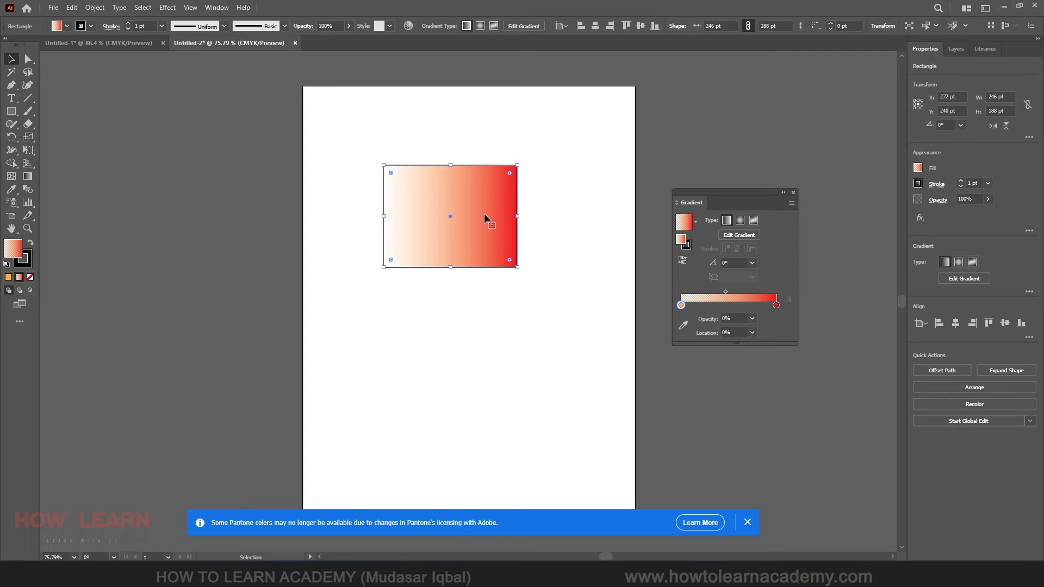
mouse_move(484, 213)
mouse_down()
mouse_move(265, 205)
mouse_move(328, 194)
mouse_move(471, 203)
mouse_up()
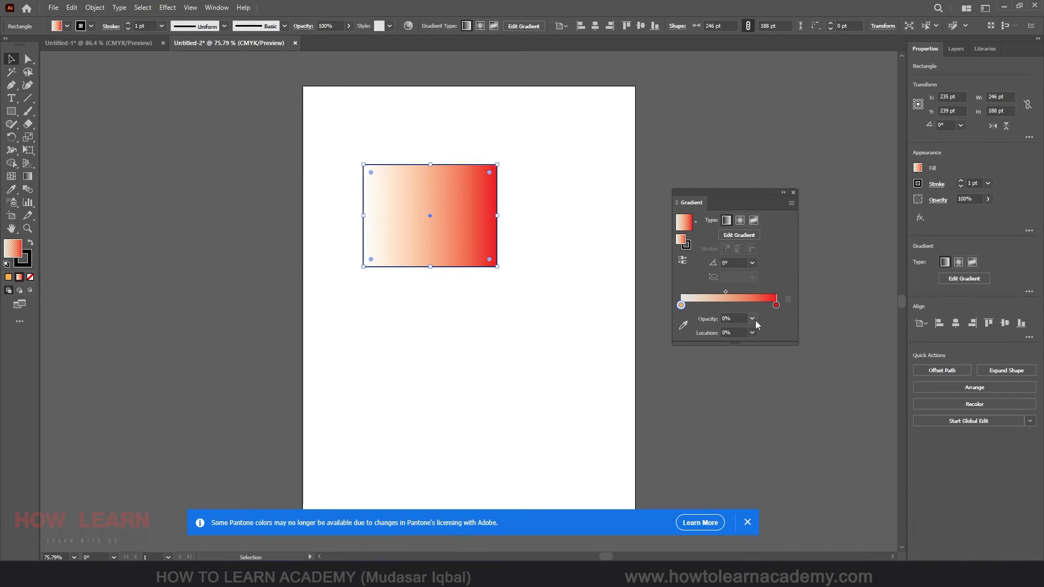
Set the opacity of the gradient's orange start stop to 100% and change the gradient type to radial
click(753, 319)
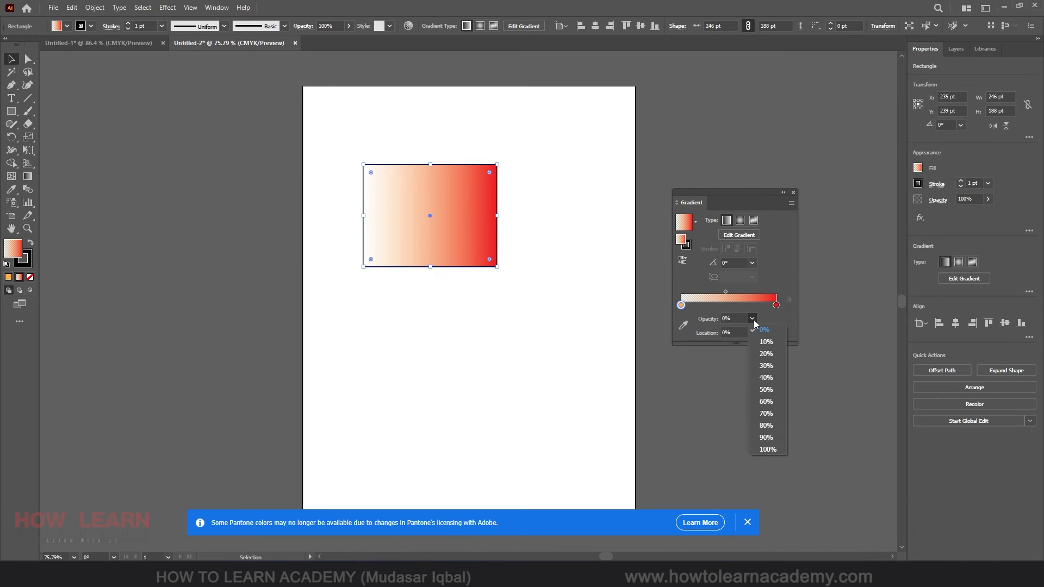
click(767, 449)
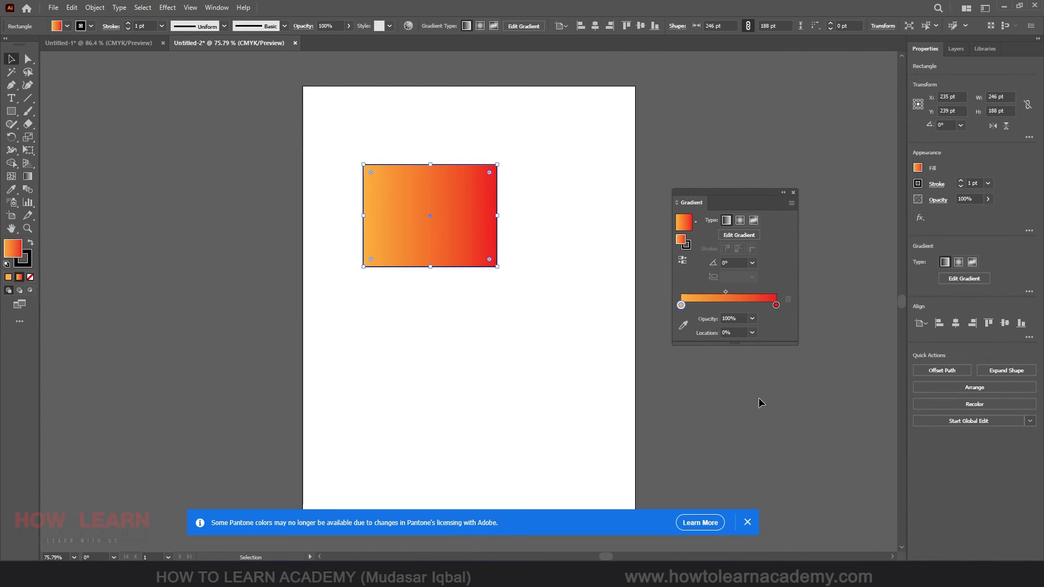
click(740, 220)
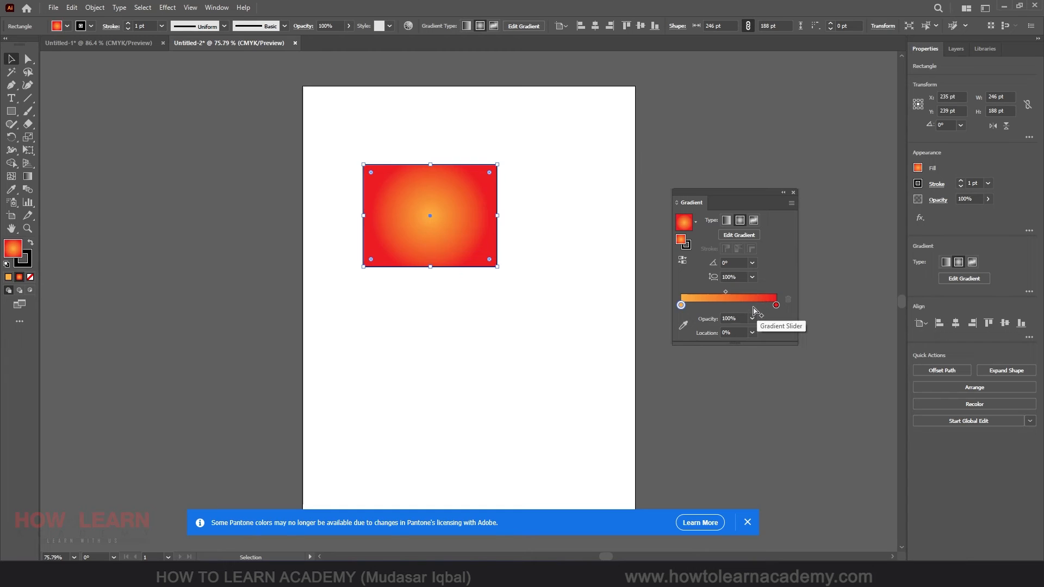
Change the rectangle's fill to a freeform gradient with points, and show the color controls with an enlarged spectrum
click(754, 221)
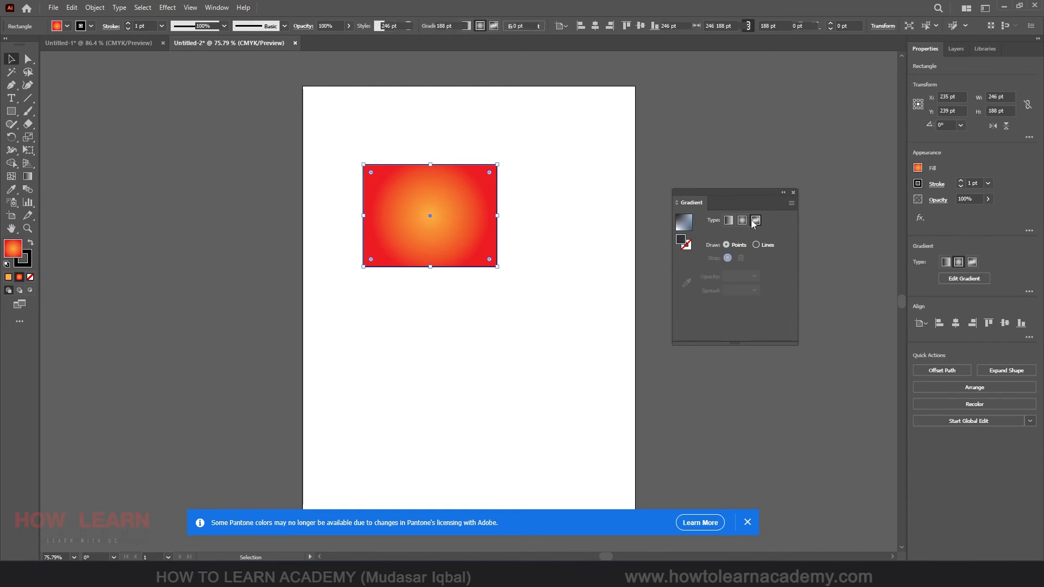
click(377, 175)
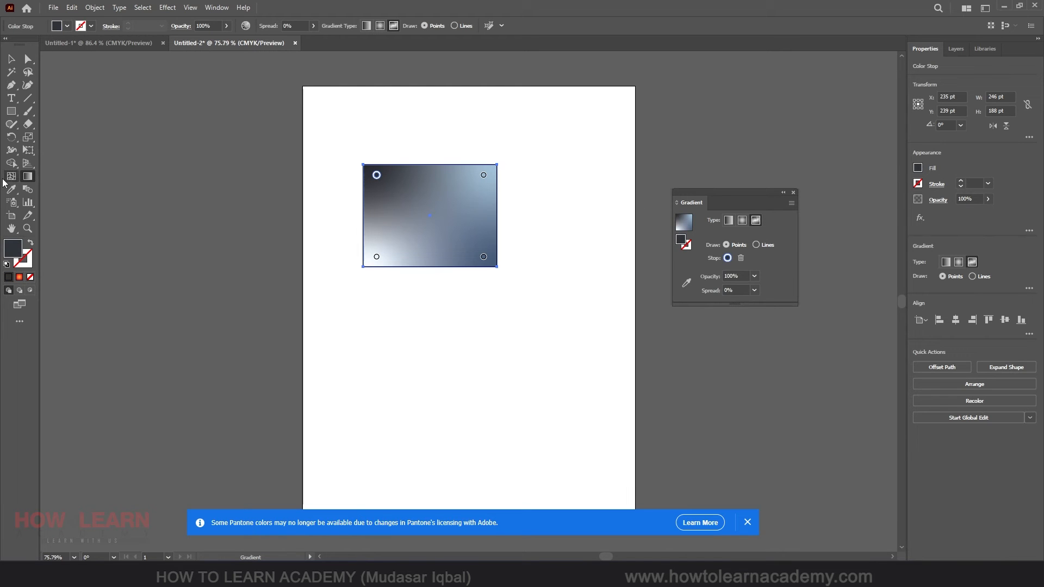
click(218, 8)
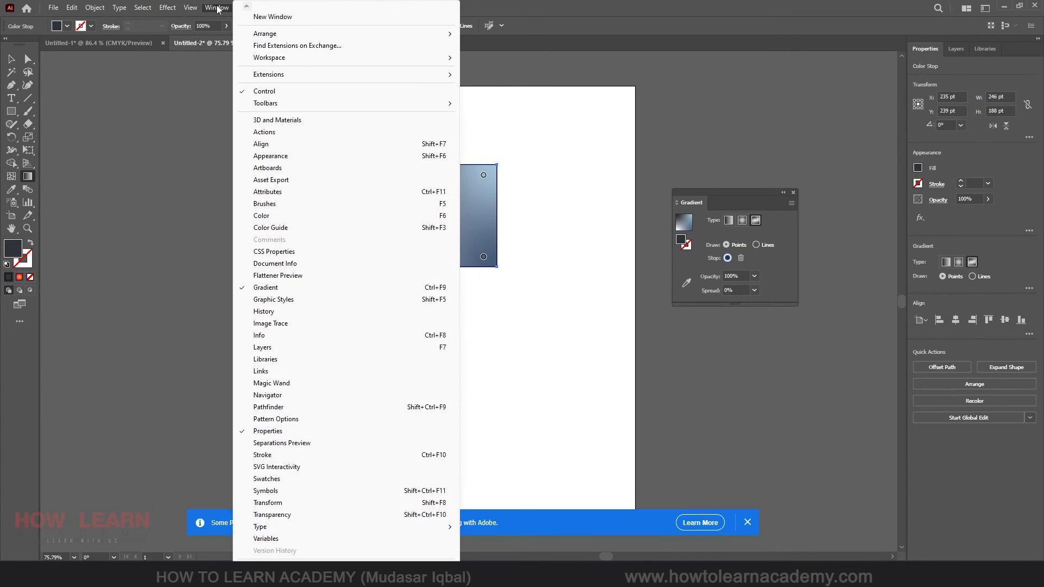
click(261, 215)
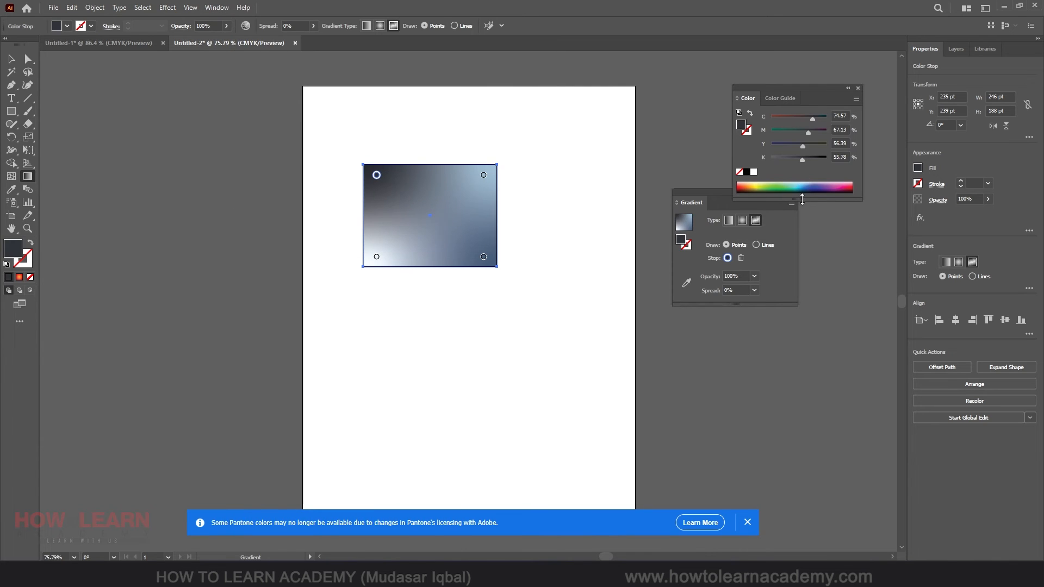
drag(802, 200, 831, 305)
Recolor the freeform gradient's upper-left point magenta, about C 24, M 82, Y 0, K 0
click(804, 233)
click(773, 220)
click(782, 251)
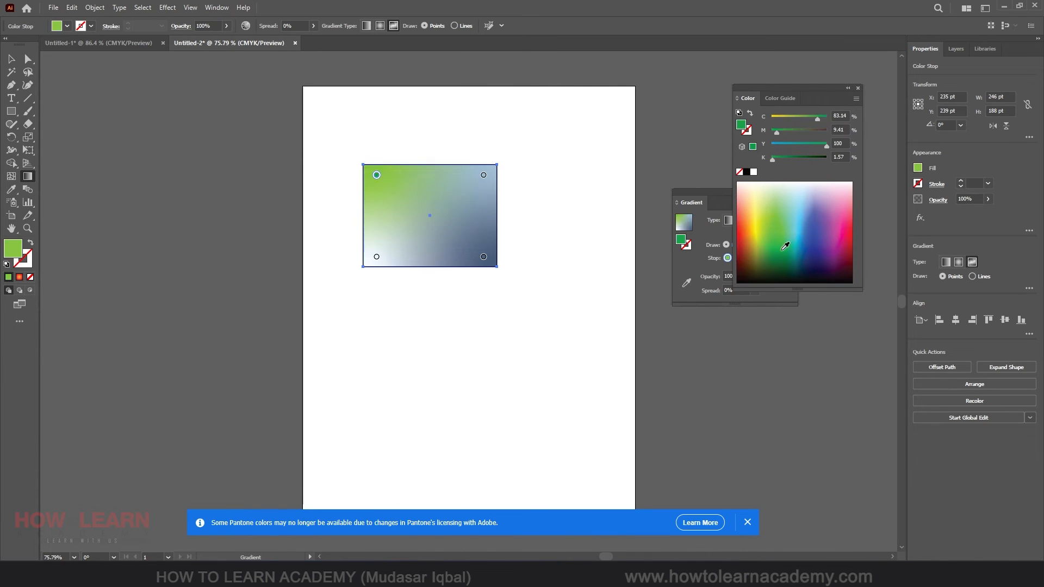
click(823, 224)
click(836, 225)
Recolor the rectangle's upper-right gradient point blue-violet, the lower-left point purple and the lower-right point orange
click(484, 175)
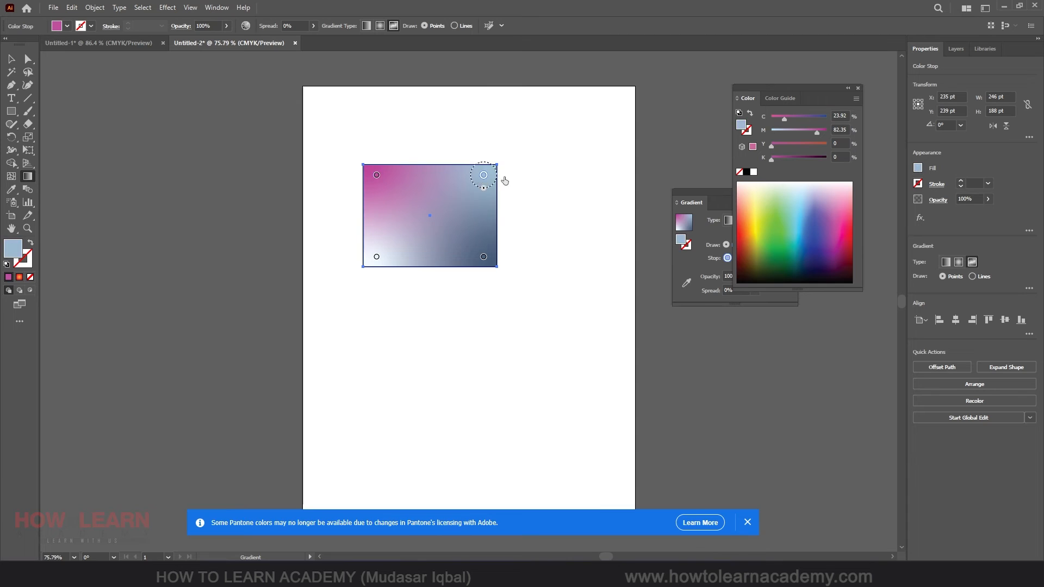
click(820, 218)
click(376, 257)
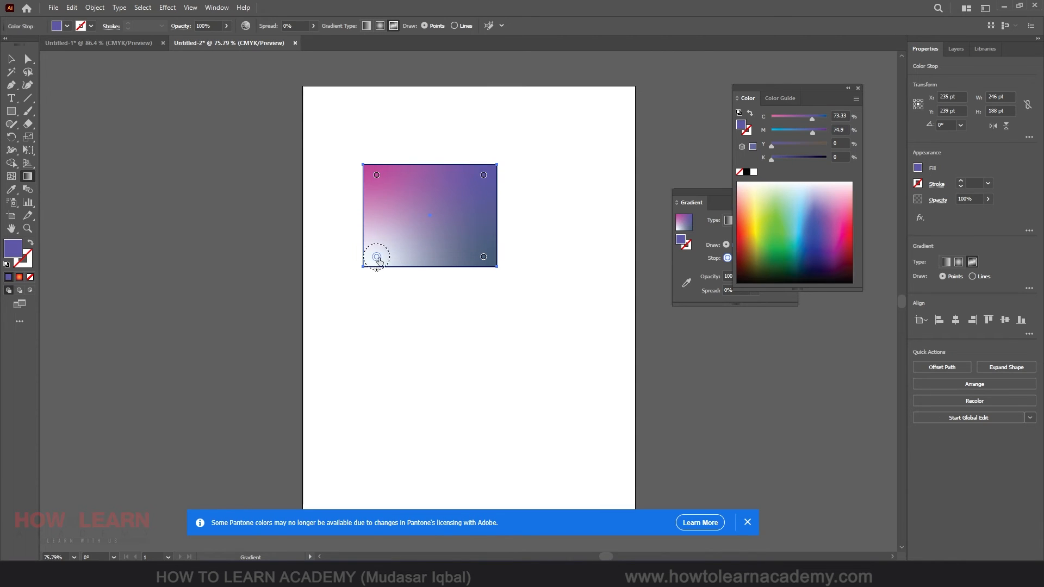
click(835, 240)
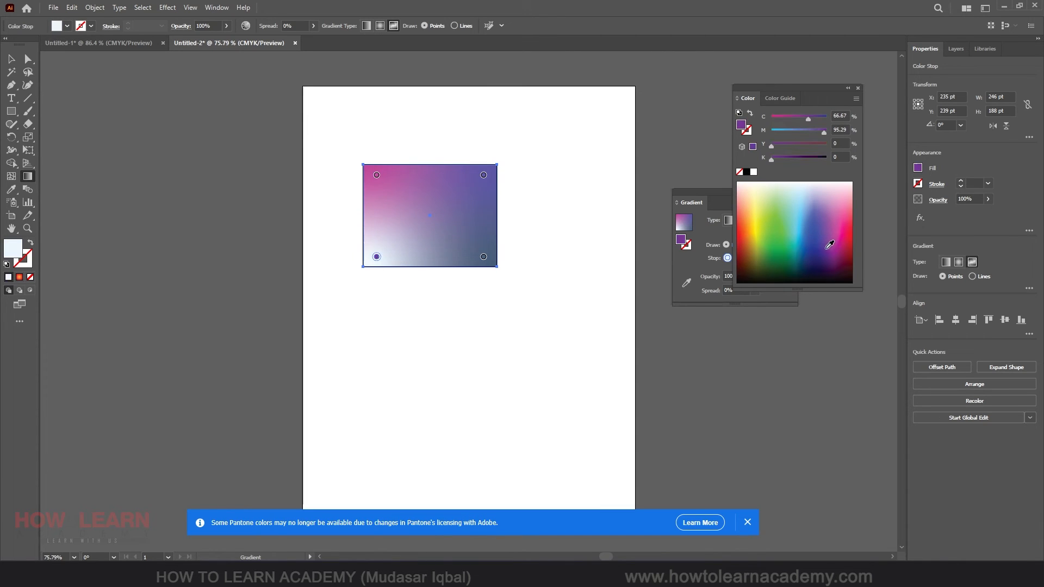
click(483, 258)
click(747, 215)
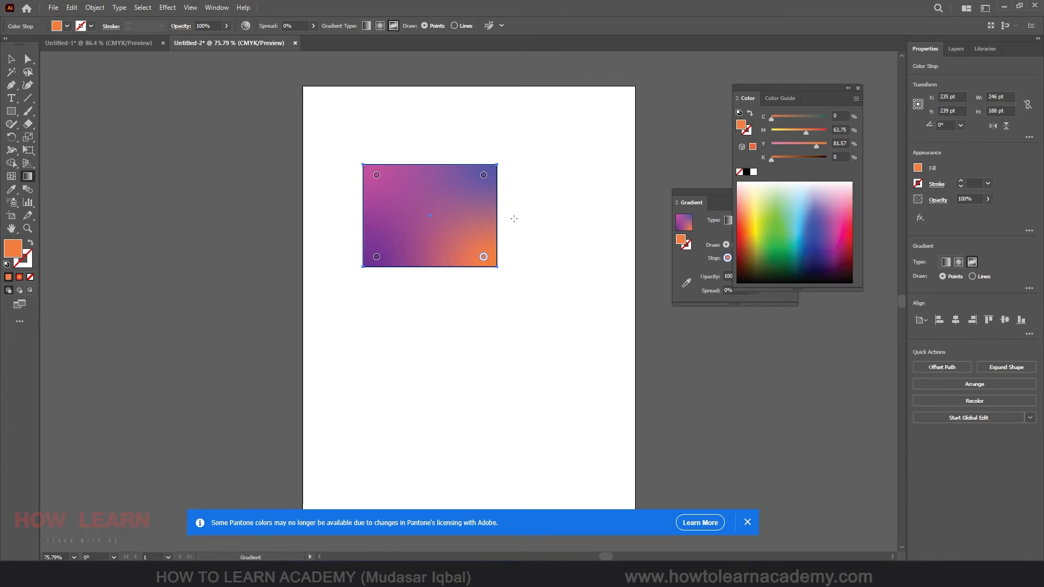
Move the orange gradient point near the rectangle's center, the magenta point toward the lower-right corner, and shift the blue-violet point slightly
drag(483, 257, 415, 211)
drag(377, 175, 464, 239)
drag(484, 174, 489, 196)
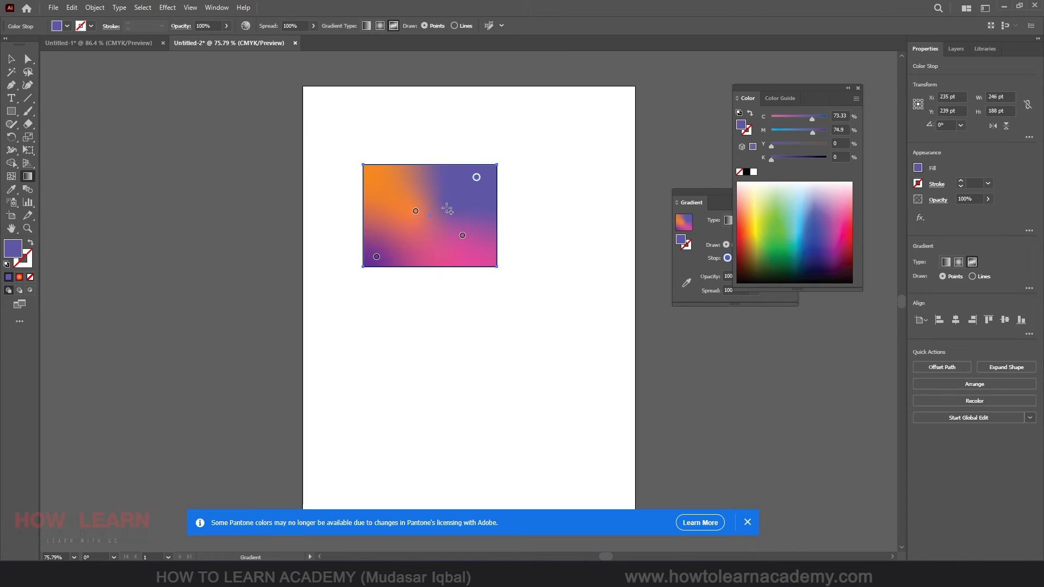
Add a light blue gradient point near the rectangle's upper middle and delete it
click(438, 189)
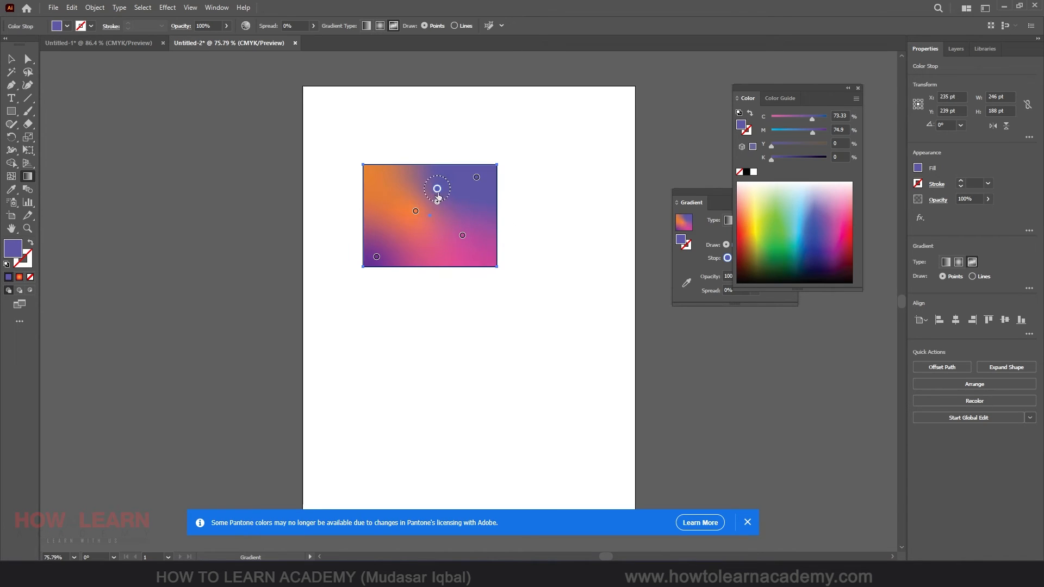
mouse_move(783, 216)
mouse_down()
mouse_move(791, 207)
mouse_move(798, 229)
mouse_up()
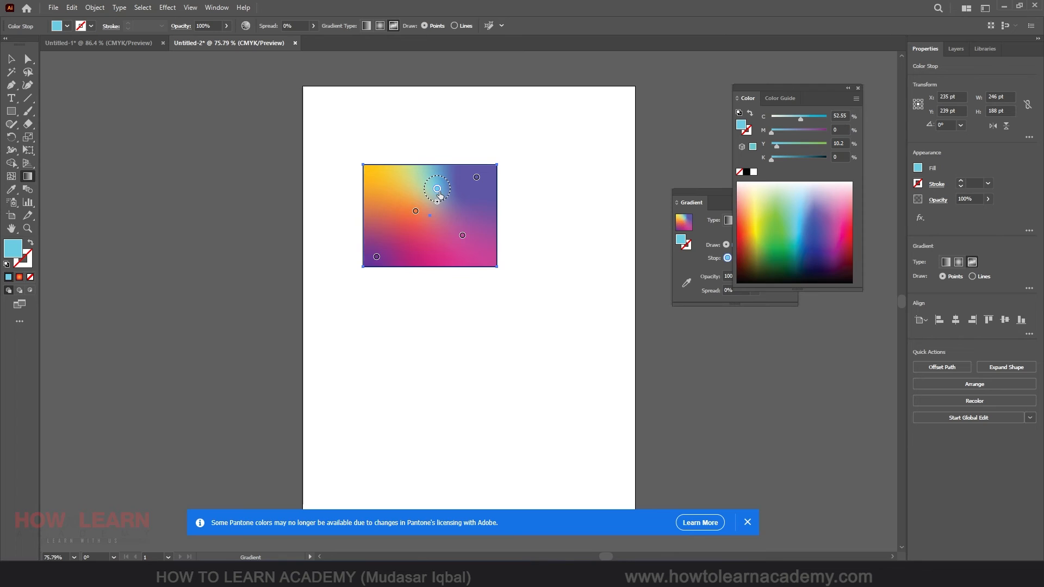
key(Delete)
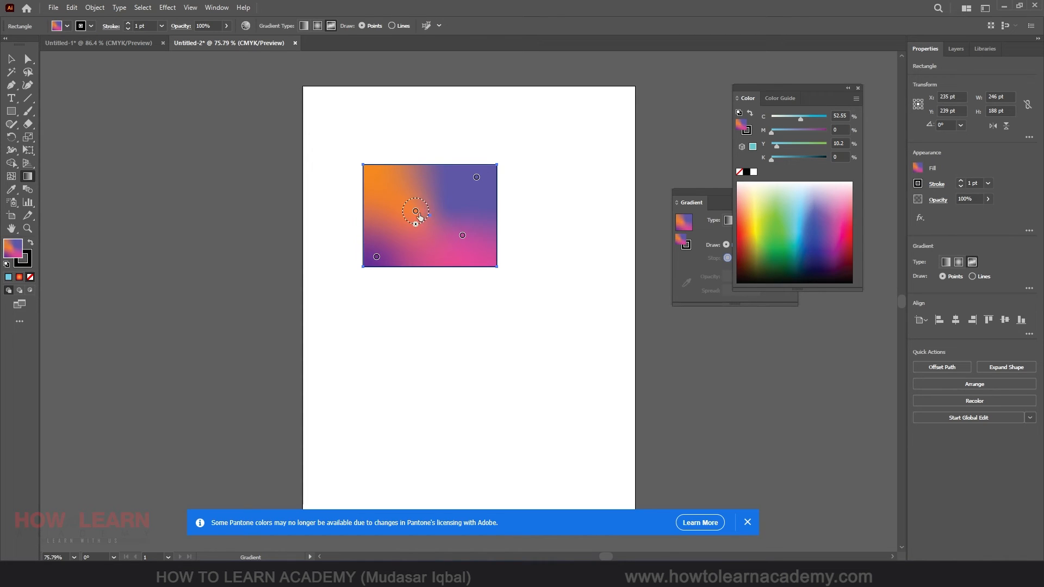
Move the orange gradient point toward the rectangle's upper-left corner, and shift the blue-violet and magenta points slightly downward
drag(416, 212, 388, 179)
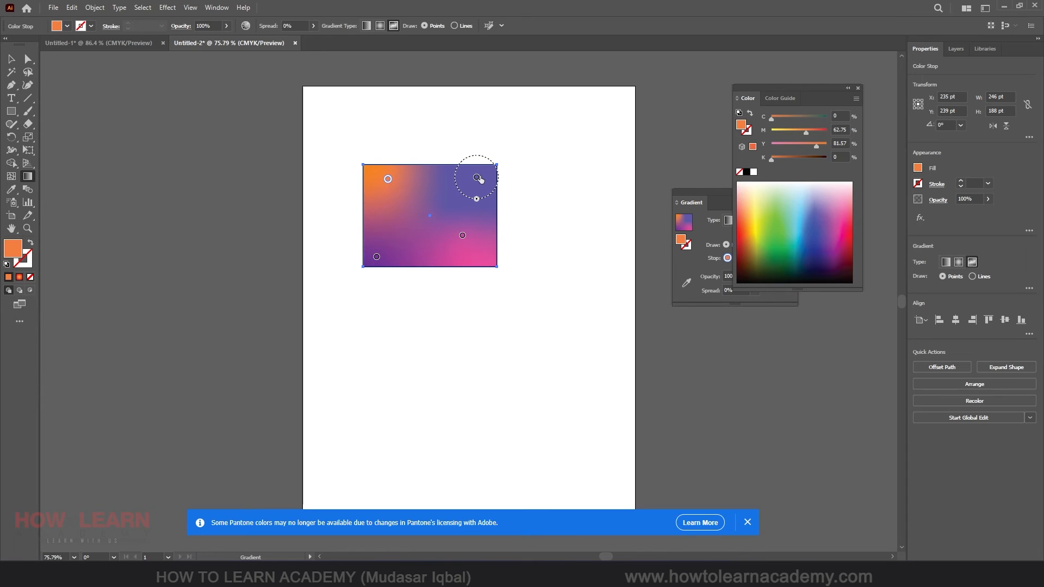
mouse_move(476, 177)
mouse_down()
mouse_move(500, 181)
mouse_move(482, 188)
mouse_up()
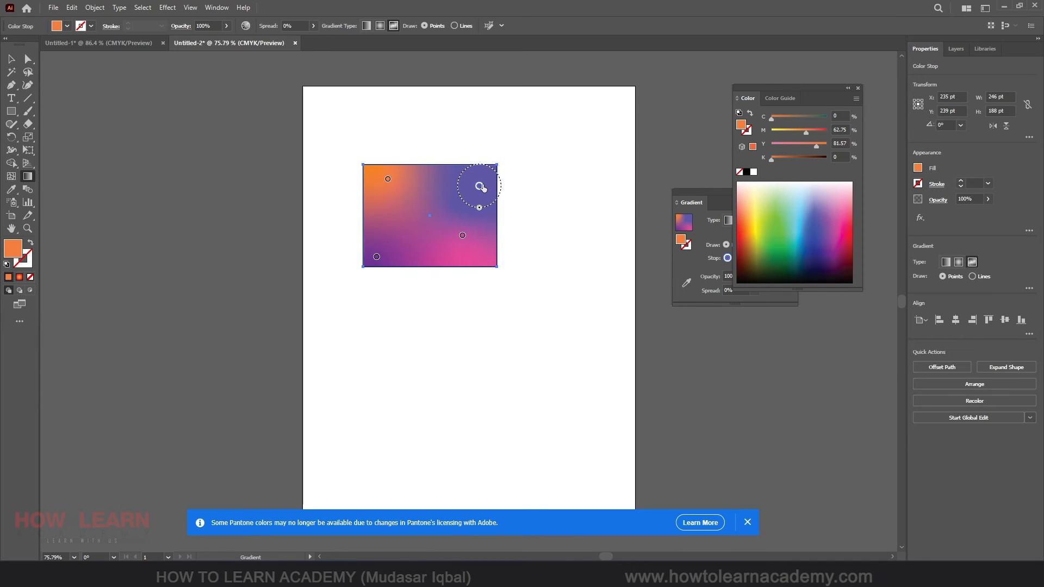
drag(463, 235, 467, 253)
click(466, 252)
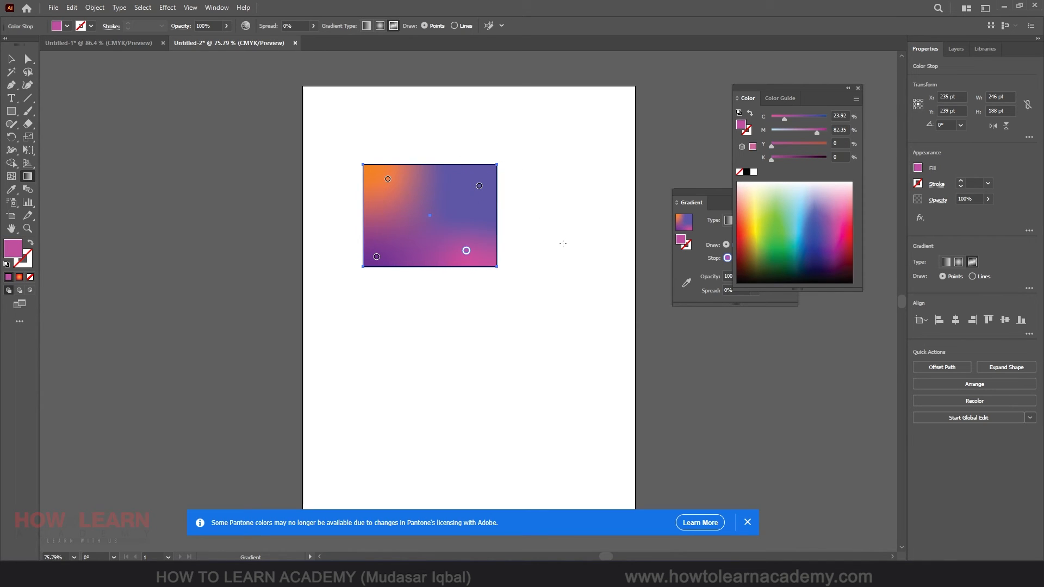
Switch the rectangle's gradient back to radial and deselect the rectangle
click(702, 192)
click(742, 220)
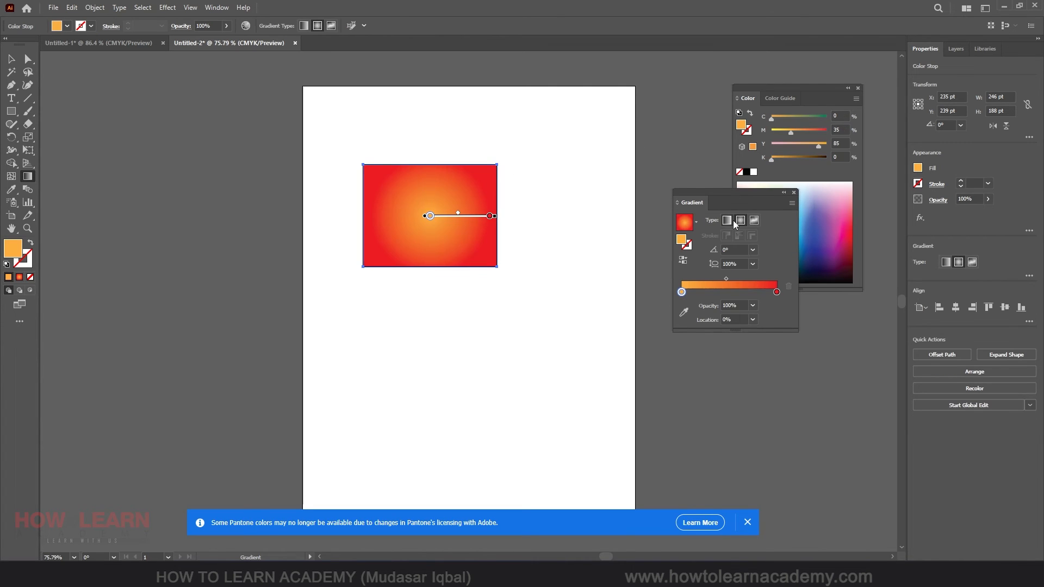
click(10, 58)
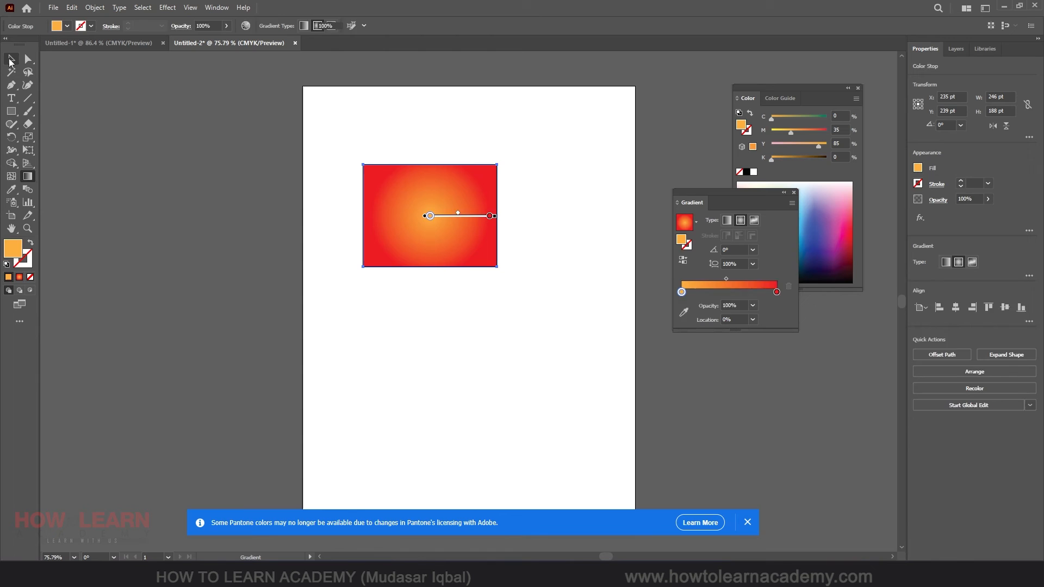
click(408, 303)
Draw a horizontal line about 348 pt long below the rectangle
click(28, 98)
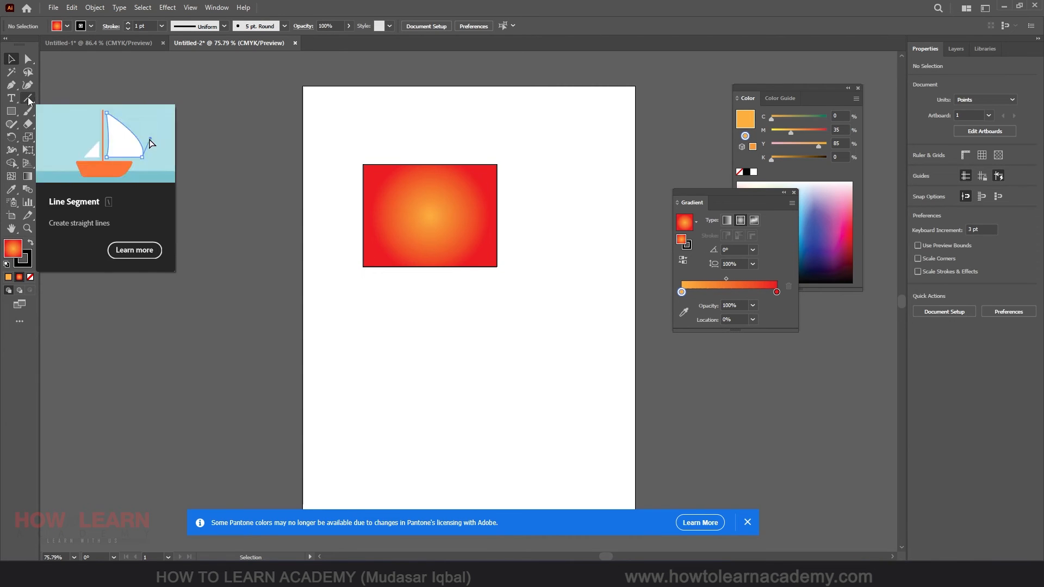
drag(380, 308, 565, 323)
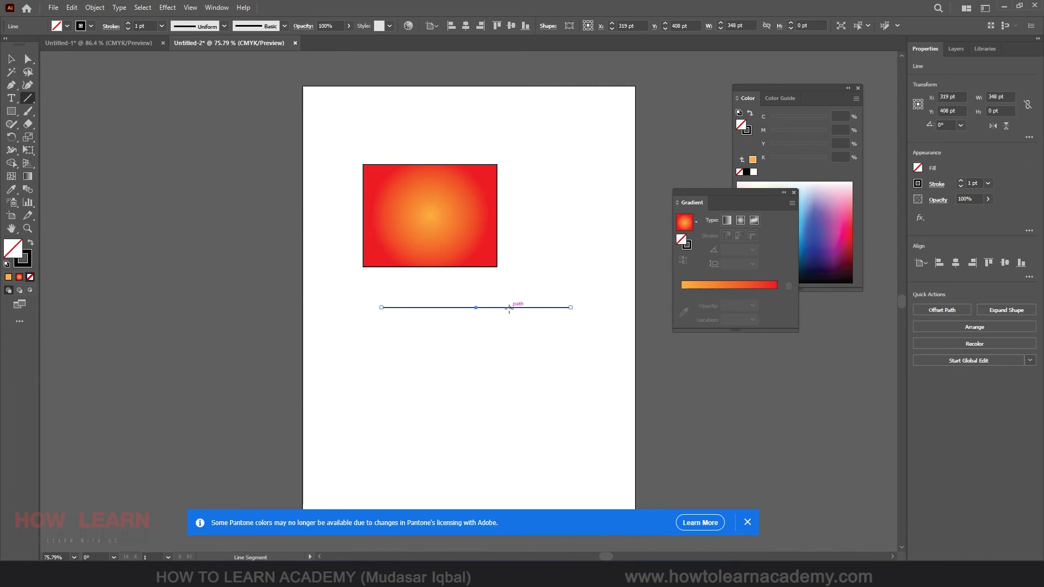
Apply the yellow-to-red gradient swatch to the line's stroke and set the stroke weight to 22 pt
scroll(505, 304, up, 3)
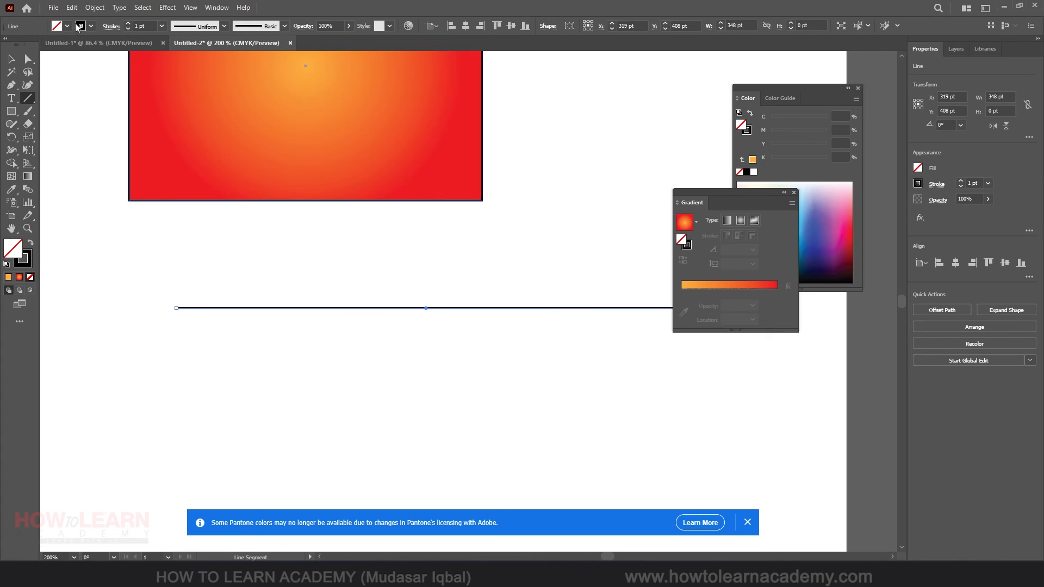
click(91, 26)
click(15, 67)
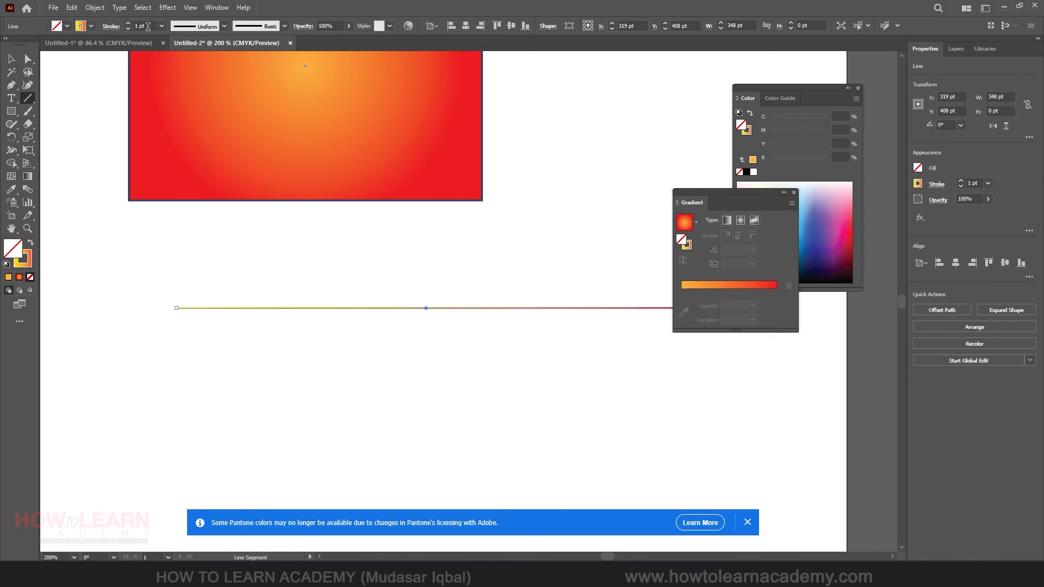
scroll(147, 25, up, 7)
scroll(147, 26, up, 14)
key(ctrl+minus)
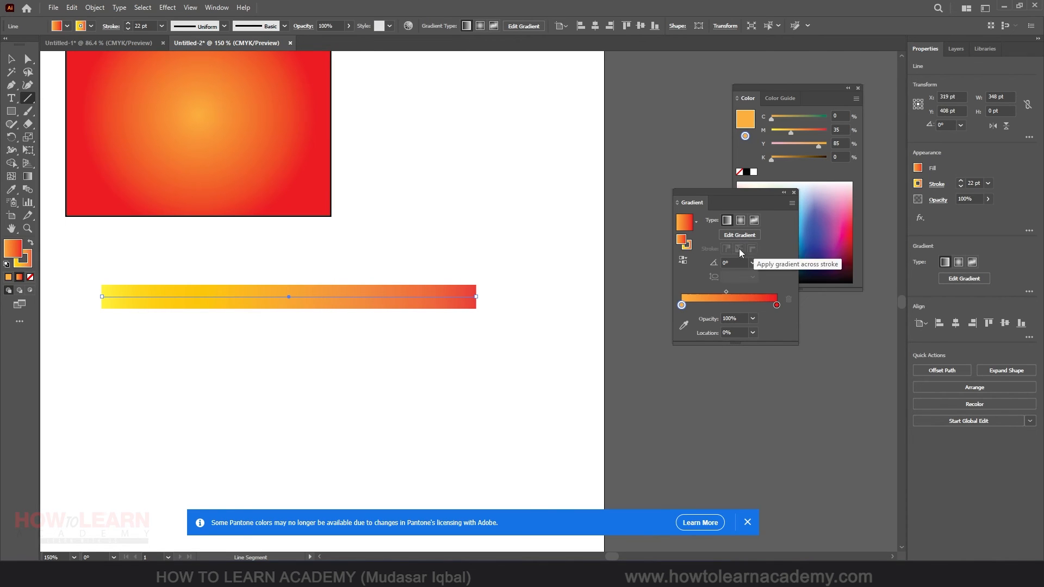
Apply the line's stroke gradient across the stroke, and switch it to run along the stroke
click(686, 246)
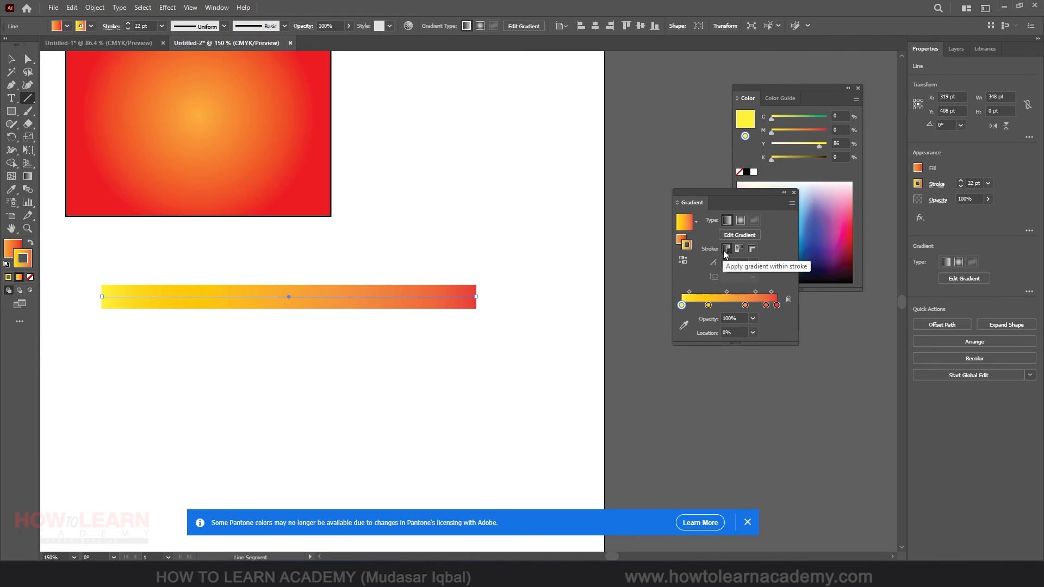
click(752, 248)
scroll(154, 293, up, 3)
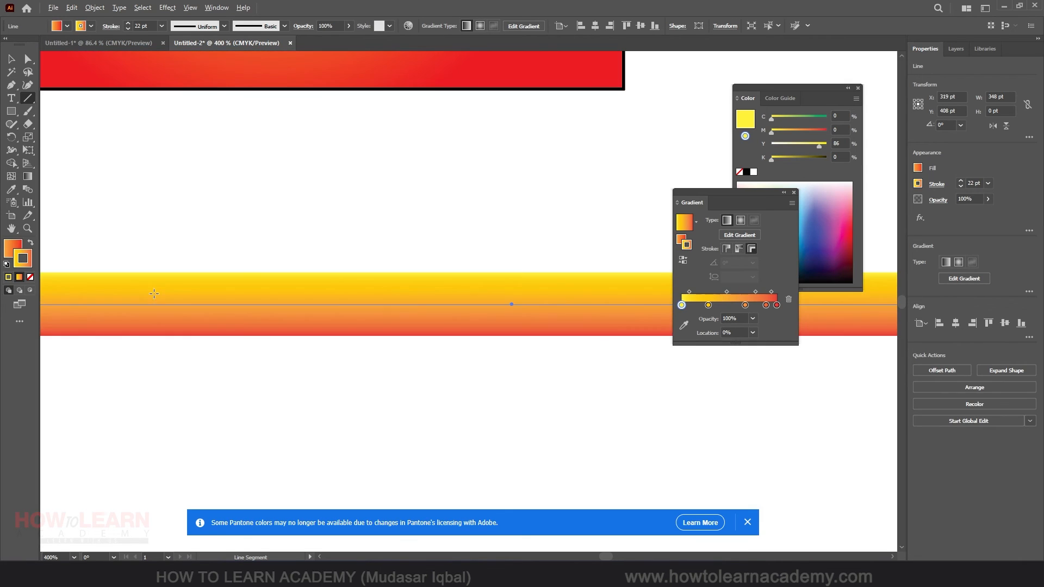
scroll(195, 289, down, 2)
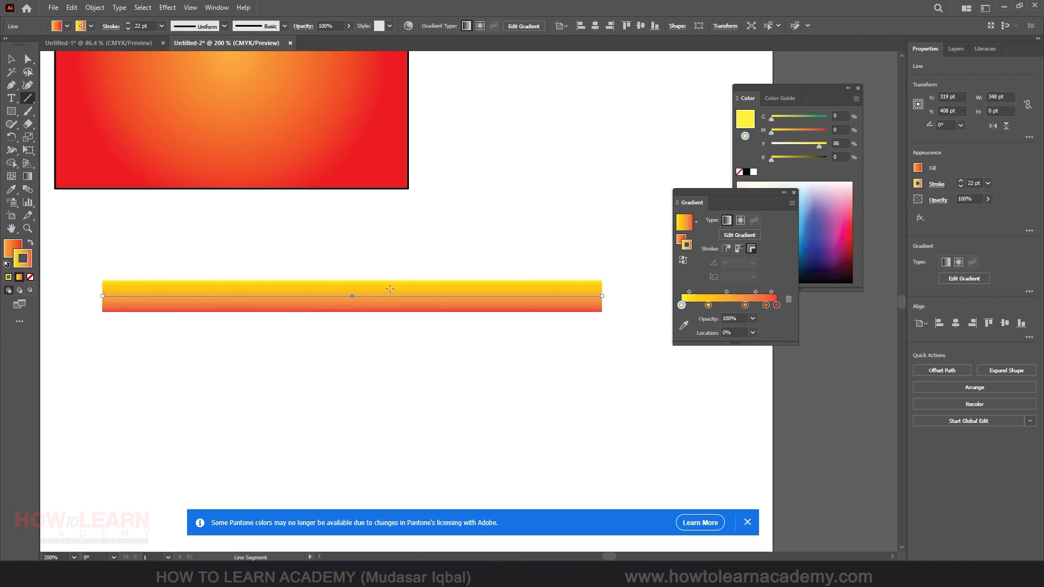
click(740, 248)
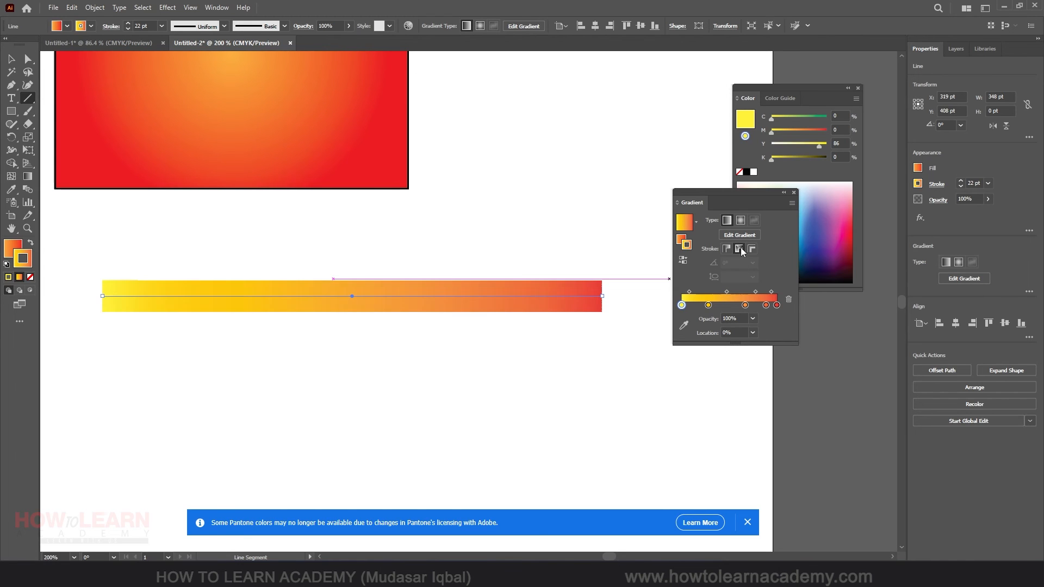
Set the rectangle's stroke weight to 26 pt and color the stroke with the yellow-to-red gradient swatch
scroll(404, 345, down, 2)
scroll(353, 234, up, 2)
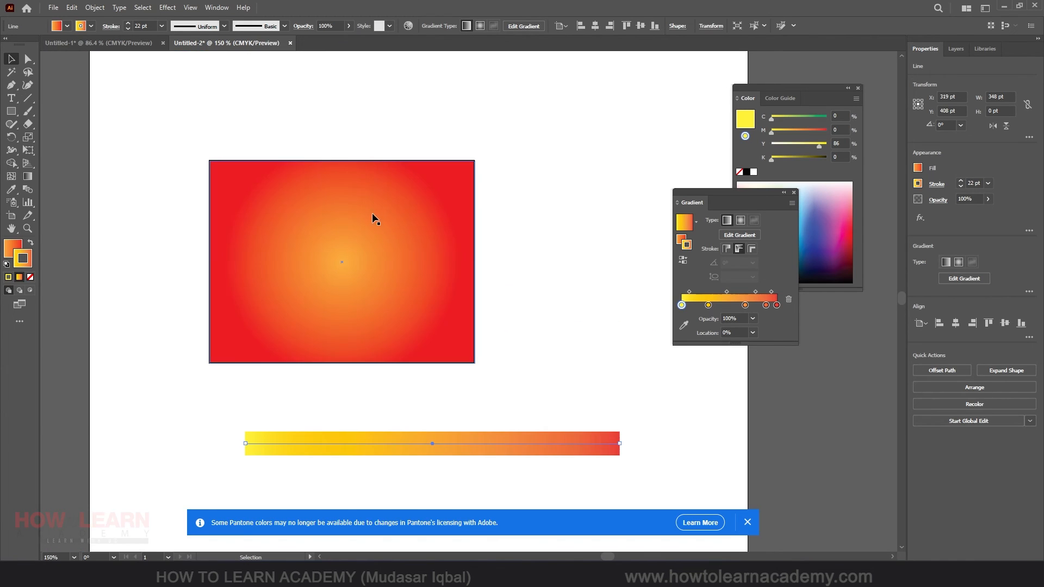
key(v)
click(358, 193)
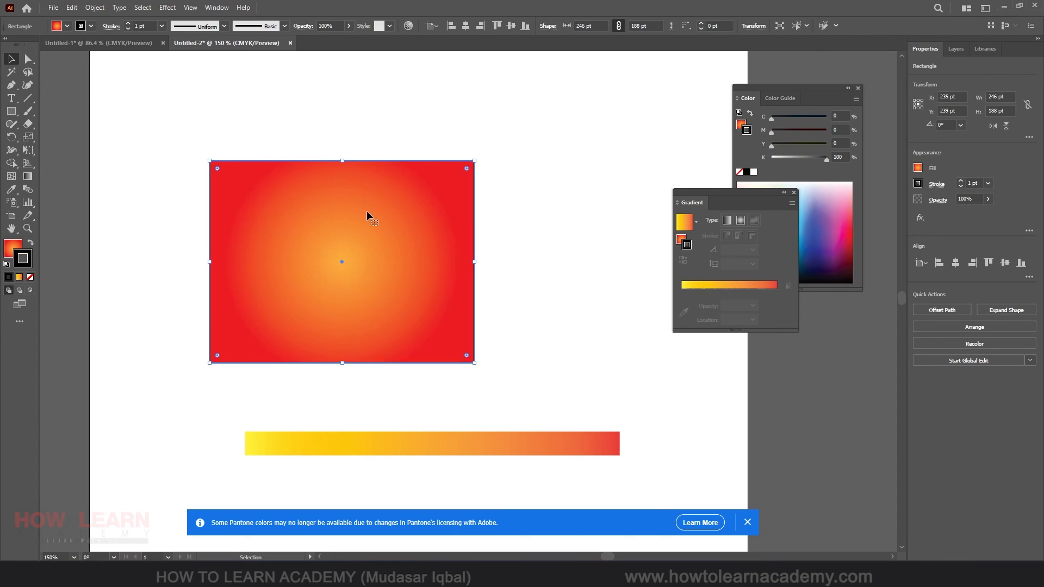
click(141, 26)
text(8)
key(Return)
scroll(144, 27, up, 18)
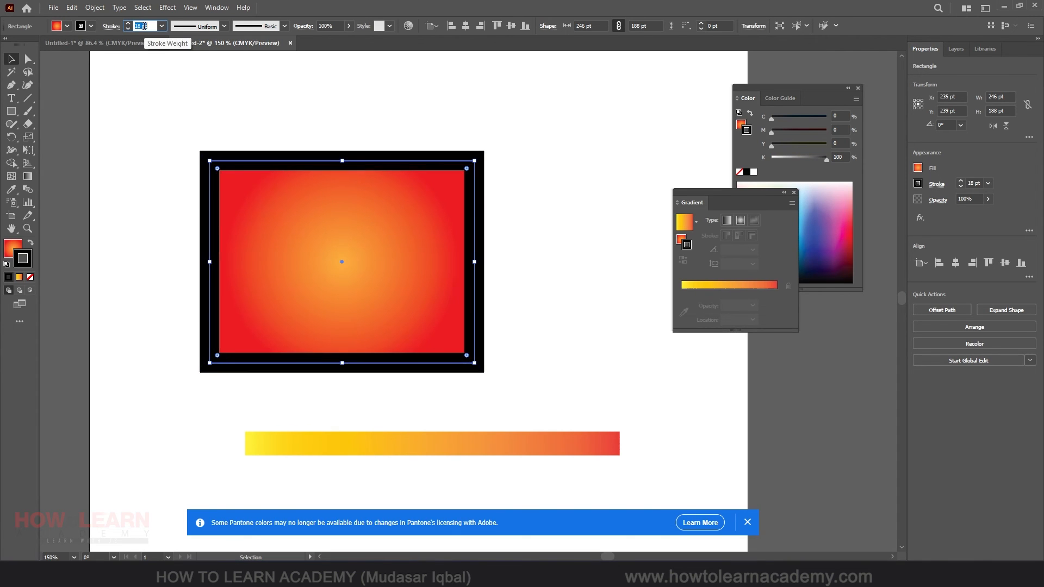
click(90, 26)
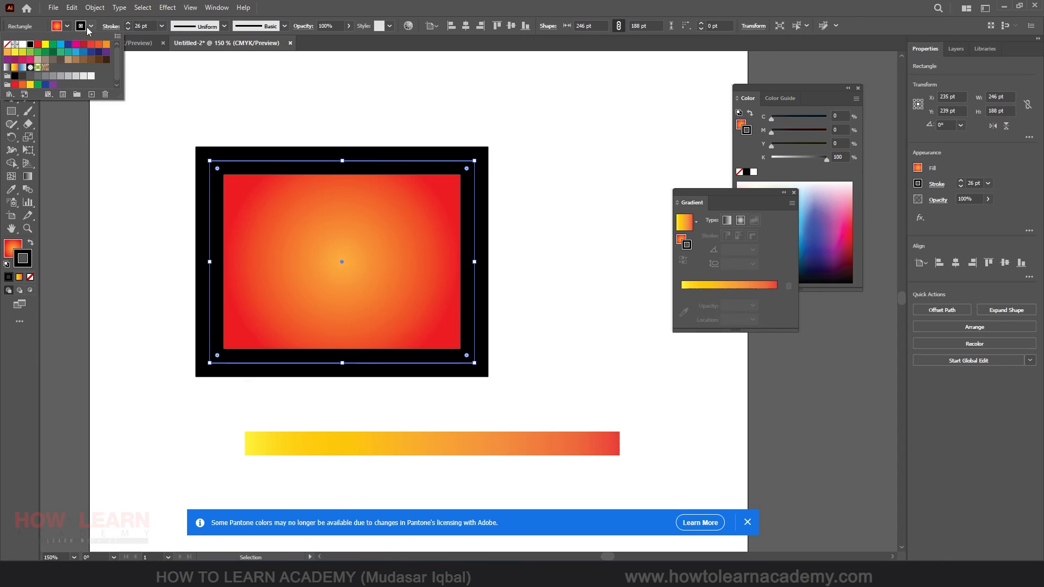
click(15, 67)
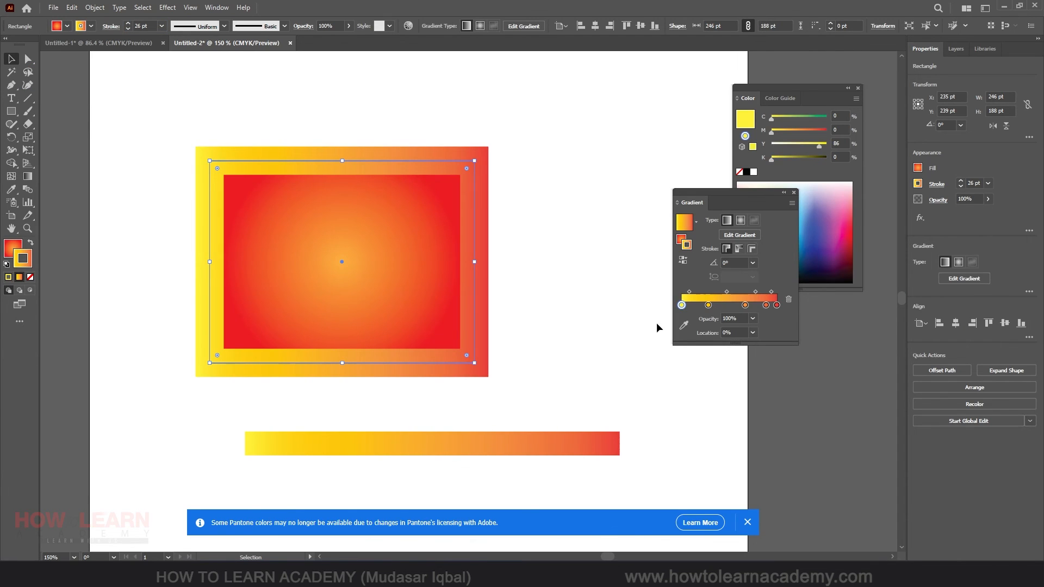
Compare the rectangle's stroke gradient applied along, within and across the stroke, leaving it applied across
click(739, 248)
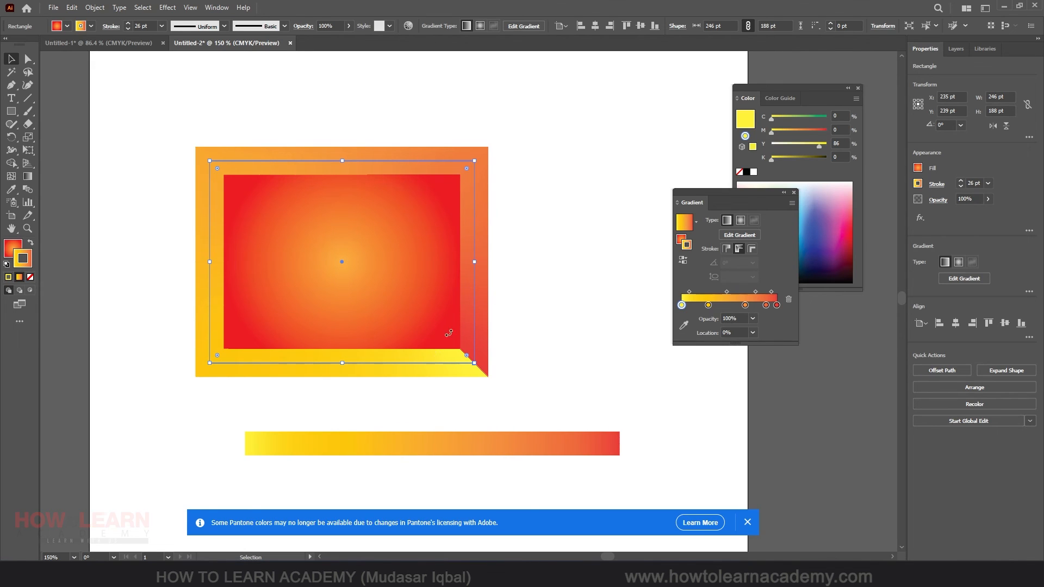
click(727, 249)
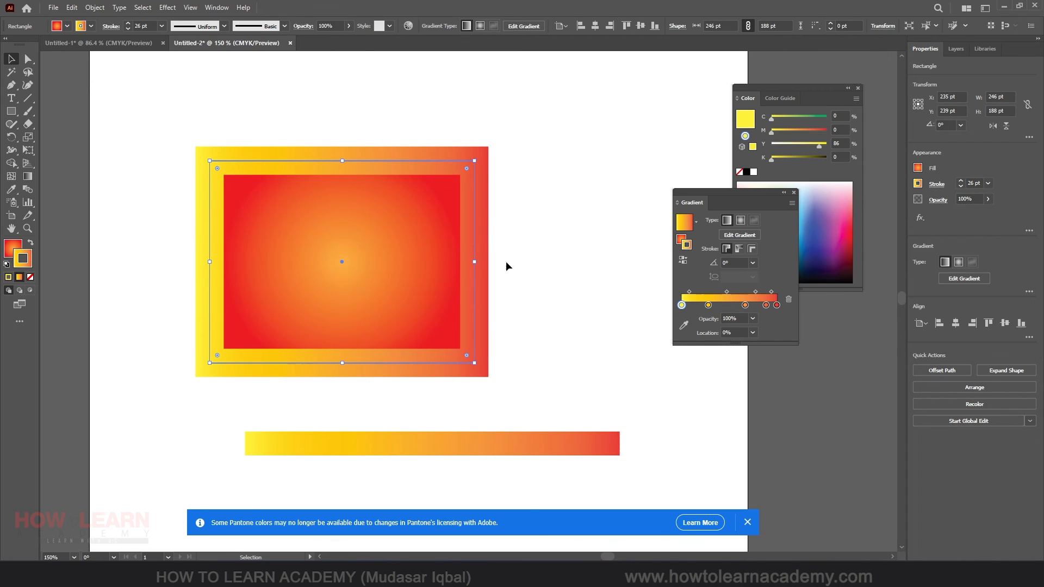
click(752, 248)
key(ctrl+equal)
key(ctrl+equal)
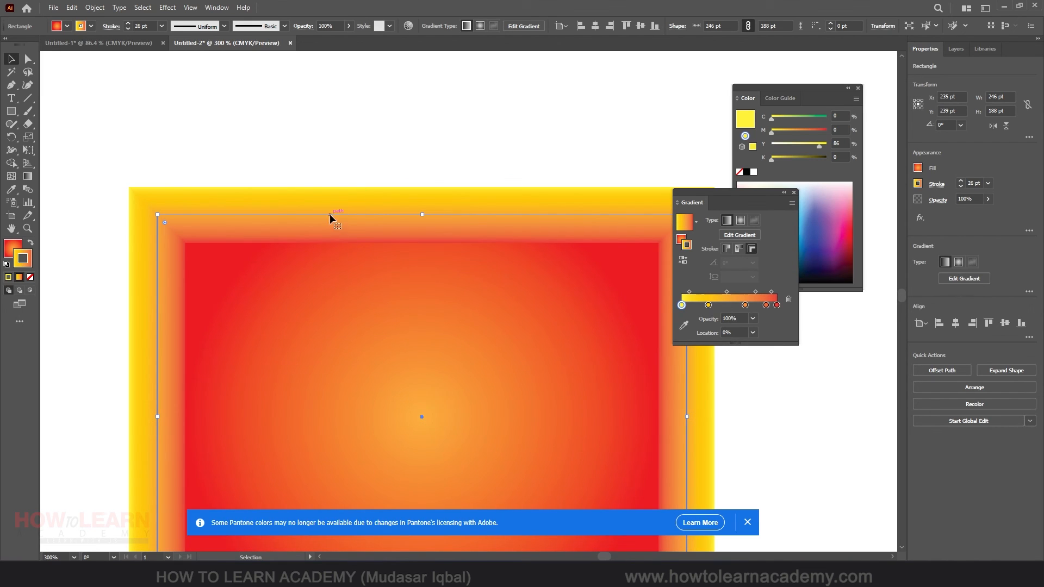
Remove the stroke gradient's three middle color stops and compare it within and along the stroke, finishing across the stroke
drag(765, 305, 708, 341)
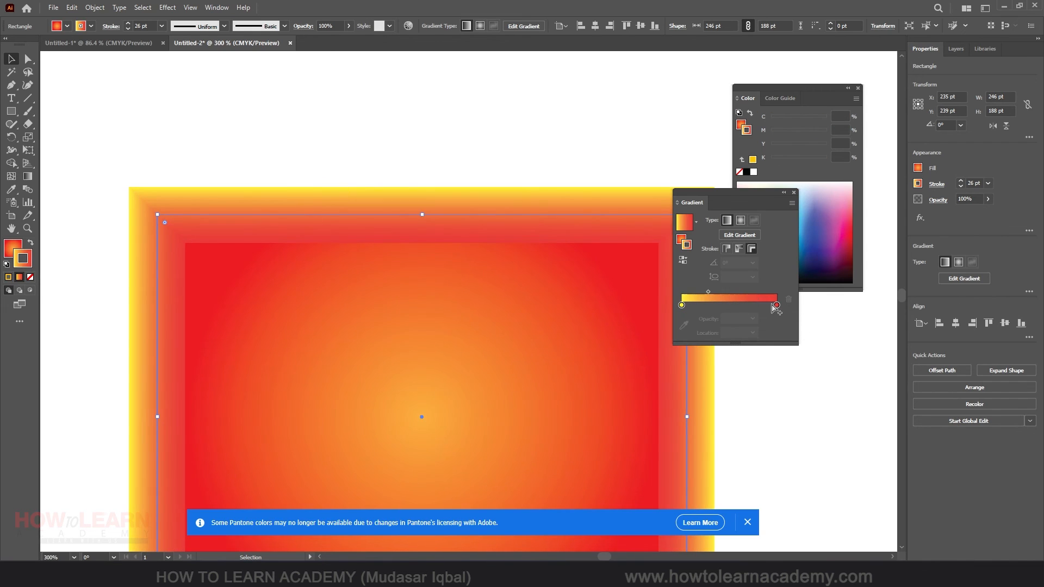
click(727, 249)
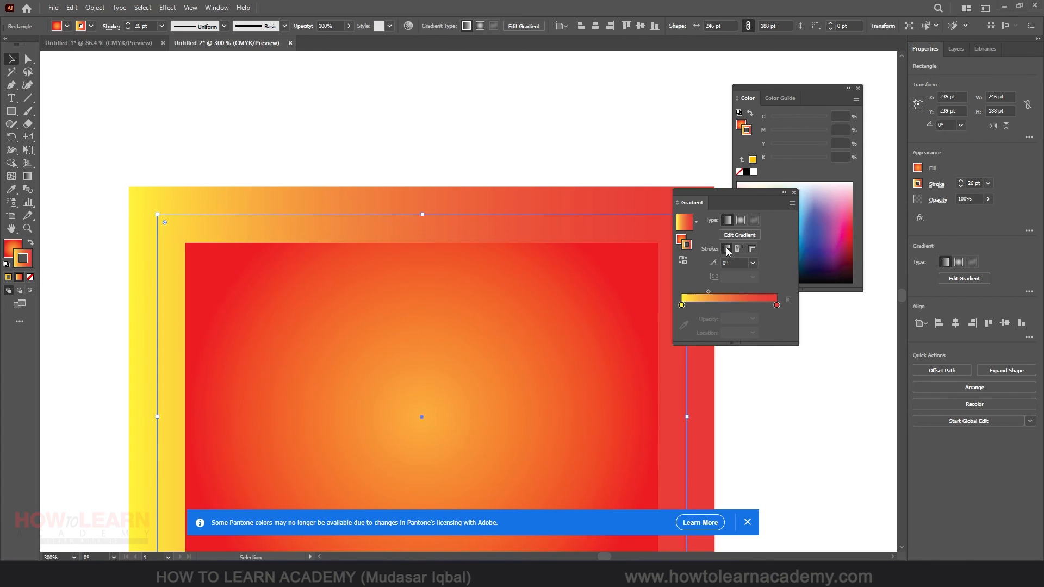
click(740, 249)
scroll(409, 272, down, 3)
scroll(423, 297, up, 1)
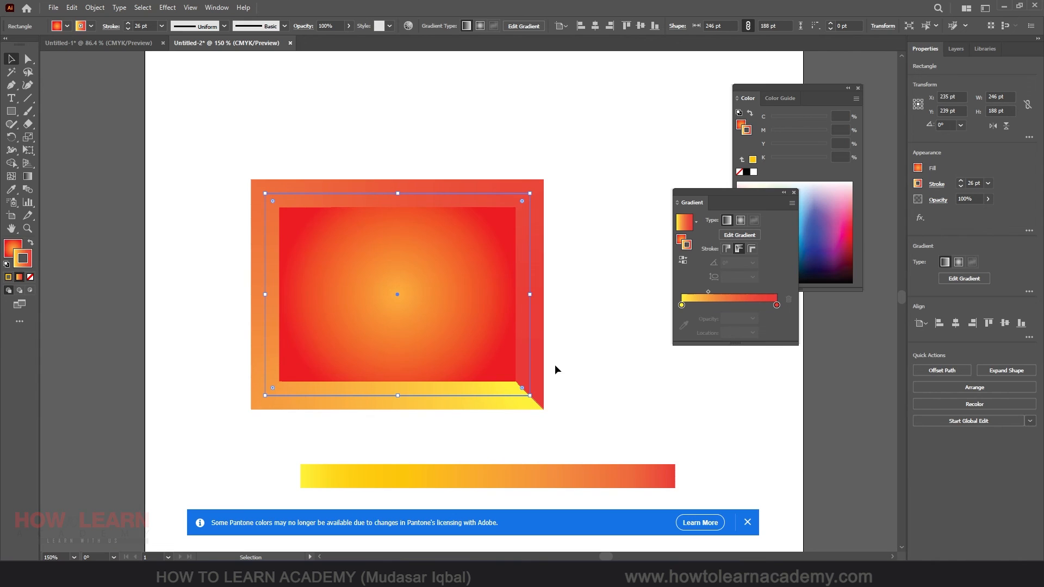
click(750, 251)
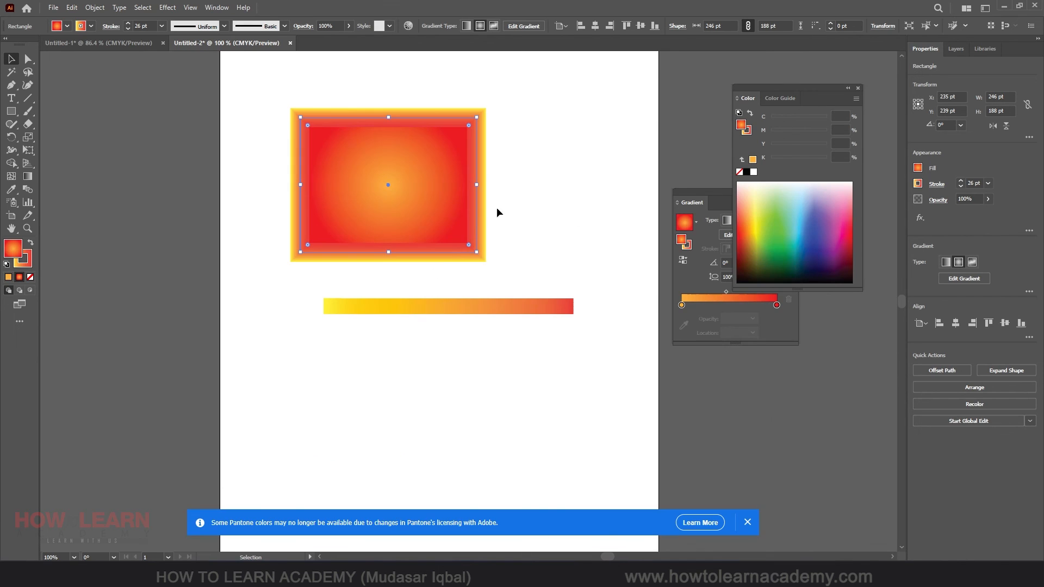
Remove the rectangle's stroke by setting its stroke color to None
click(497, 208)
click(387, 204)
click(91, 26)
click(7, 44)
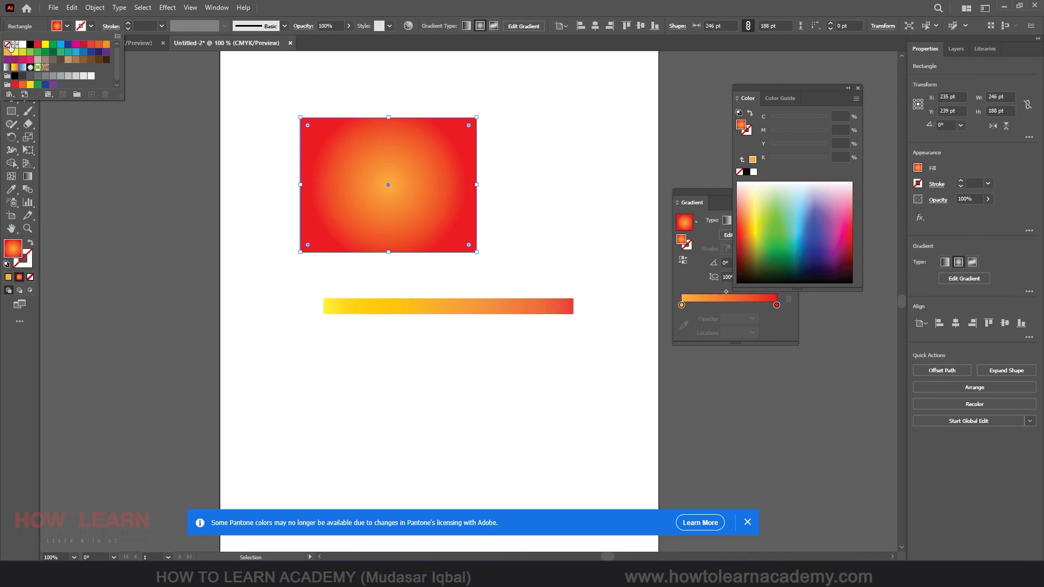
click(250, 99)
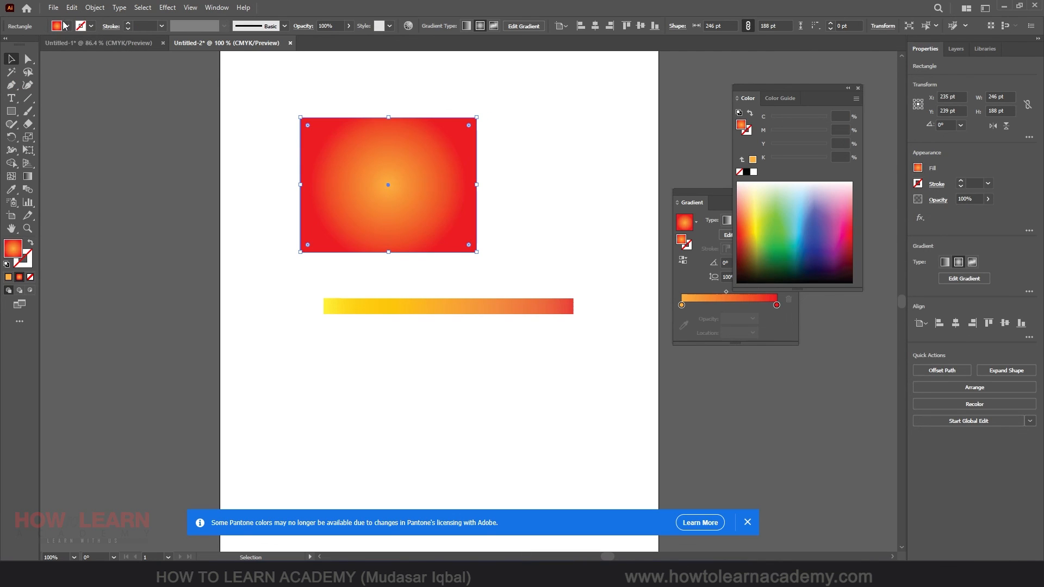
Fill the rectangle with the yellow-to-red linear gradient swatch and activate the Gradient tool to edit it on the object
click(67, 26)
click(14, 68)
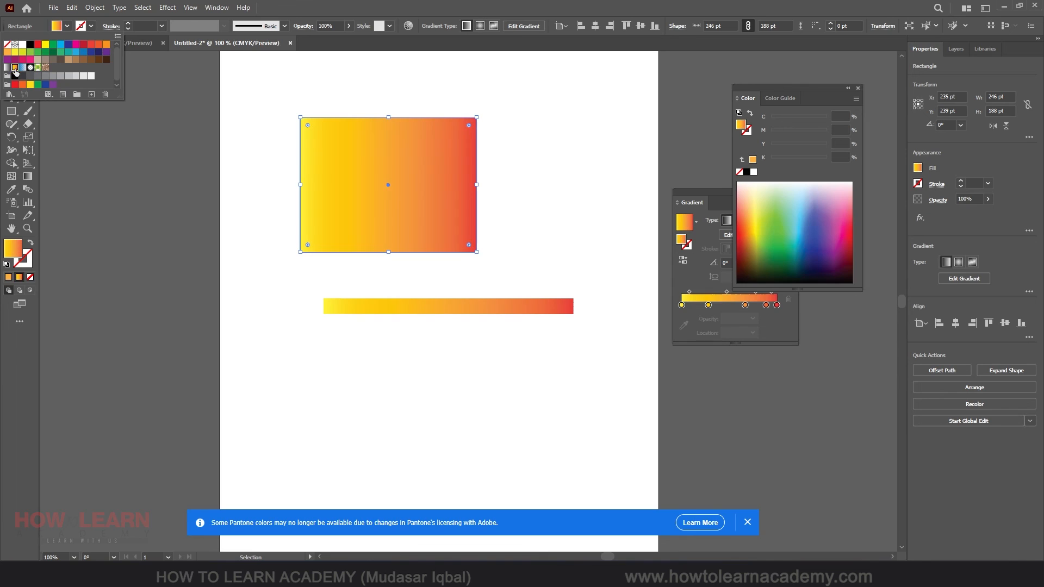
click(289, 130)
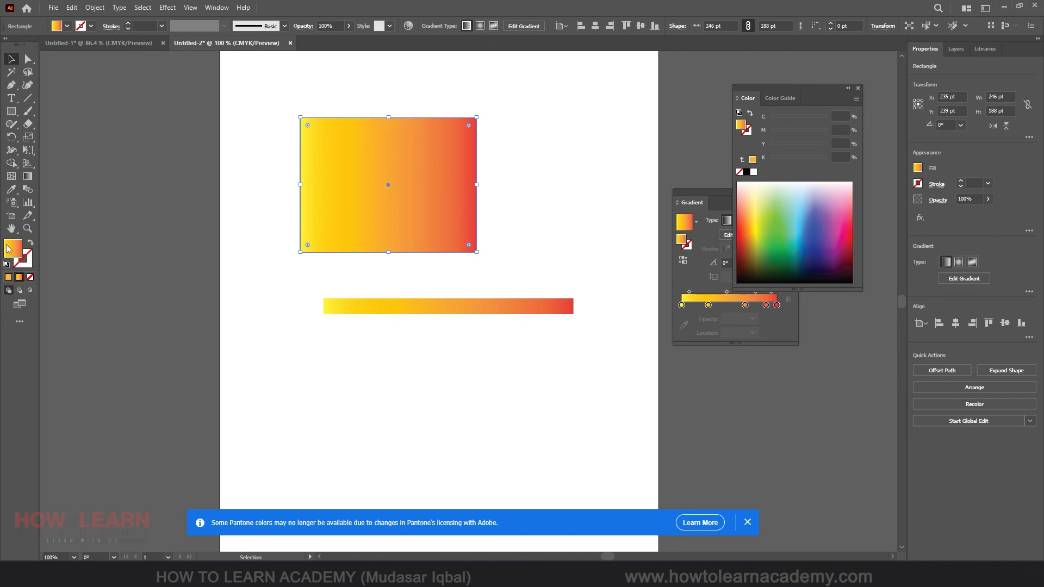
click(28, 177)
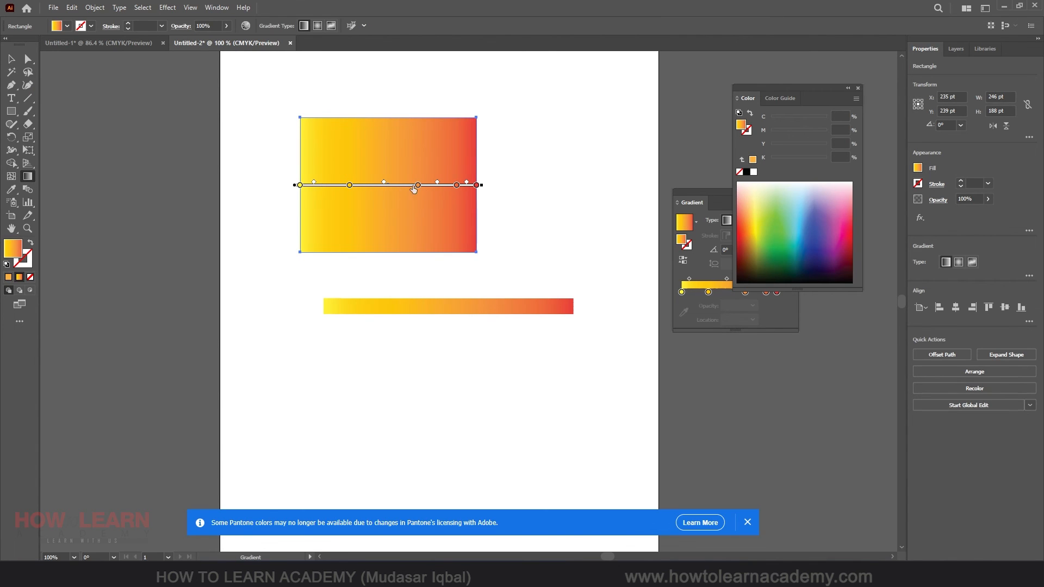
Recolor the second color stop of the rectangle's gradient with a blue swatch, a green, and a magenta from the spectrum
double_click(350, 185)
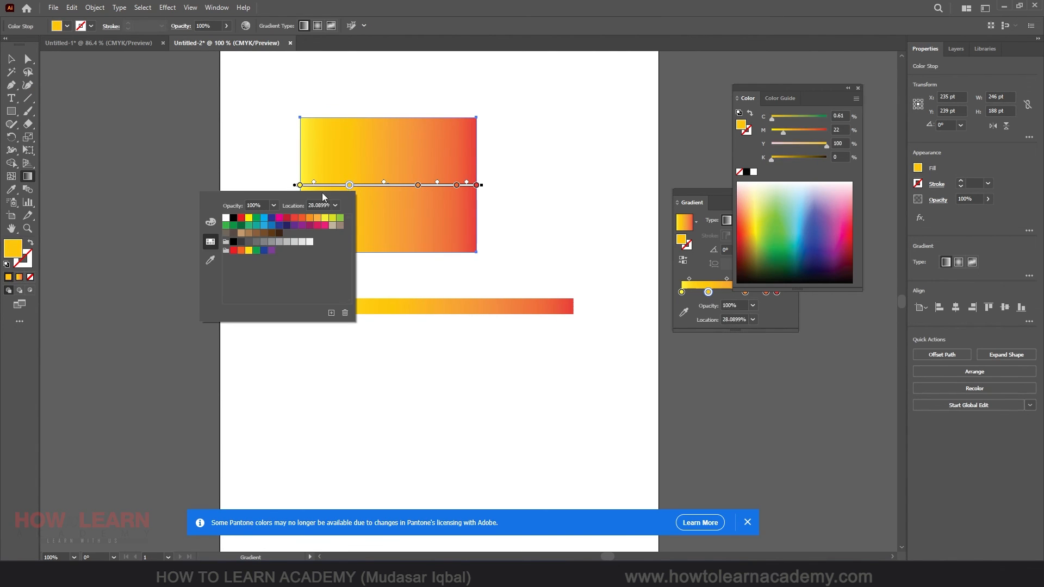
click(262, 225)
click(211, 222)
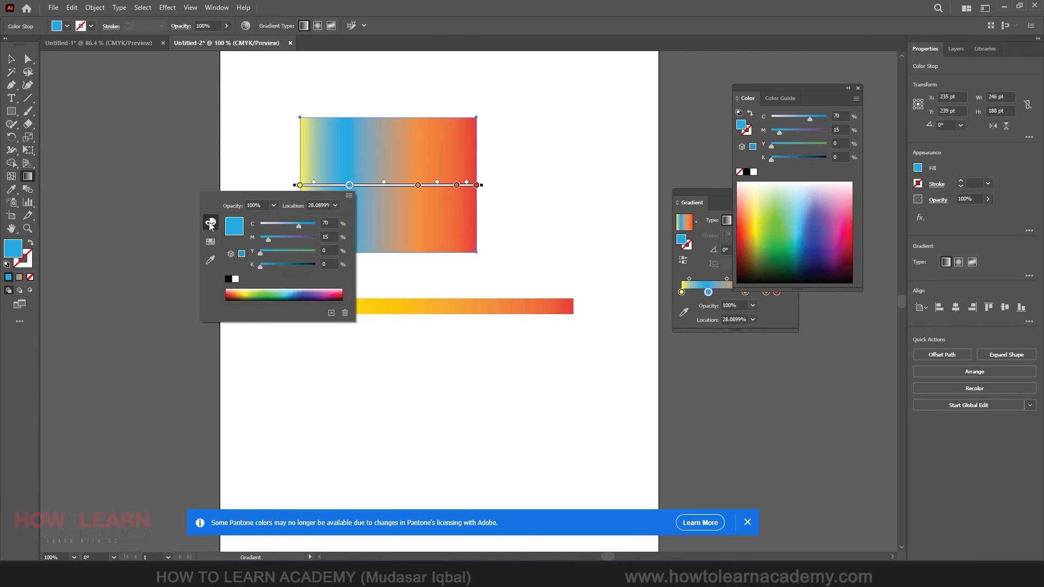
click(280, 294)
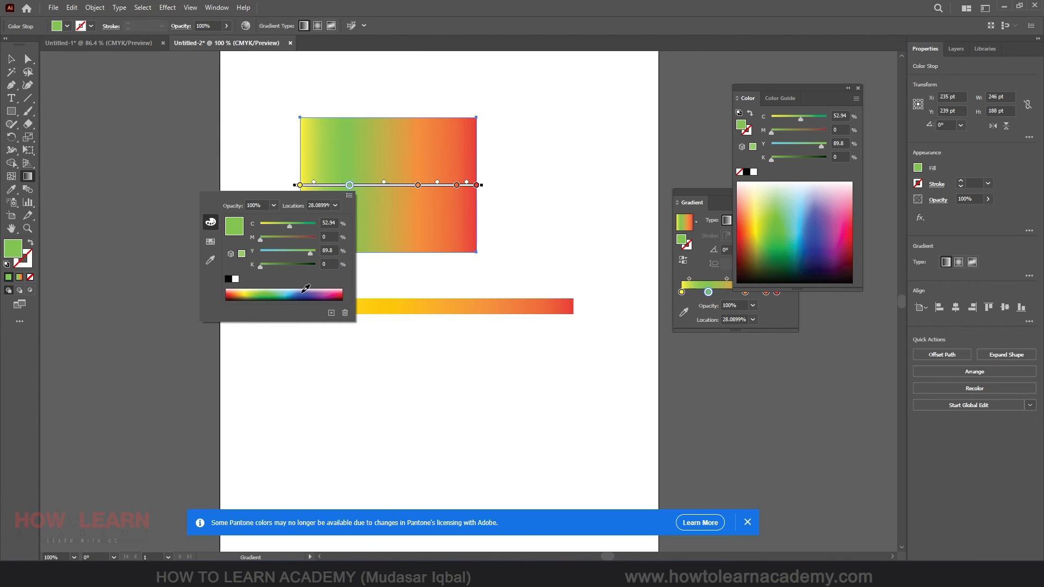
click(317, 293)
click(330, 292)
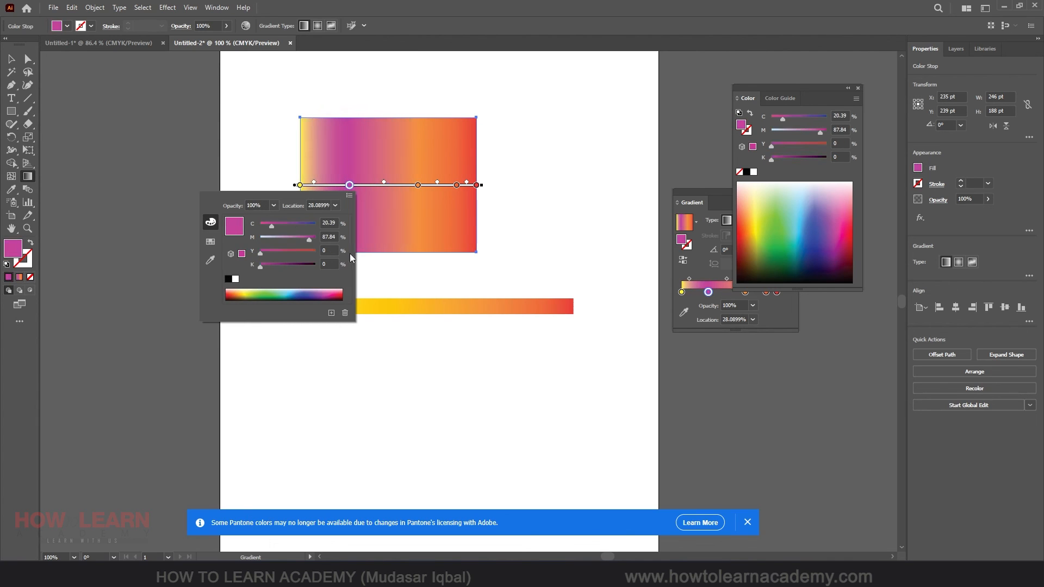
Switch the second stop's color sliders to HSB and pick a purple of about H 305°, S 100%, B 67%
click(349, 195)
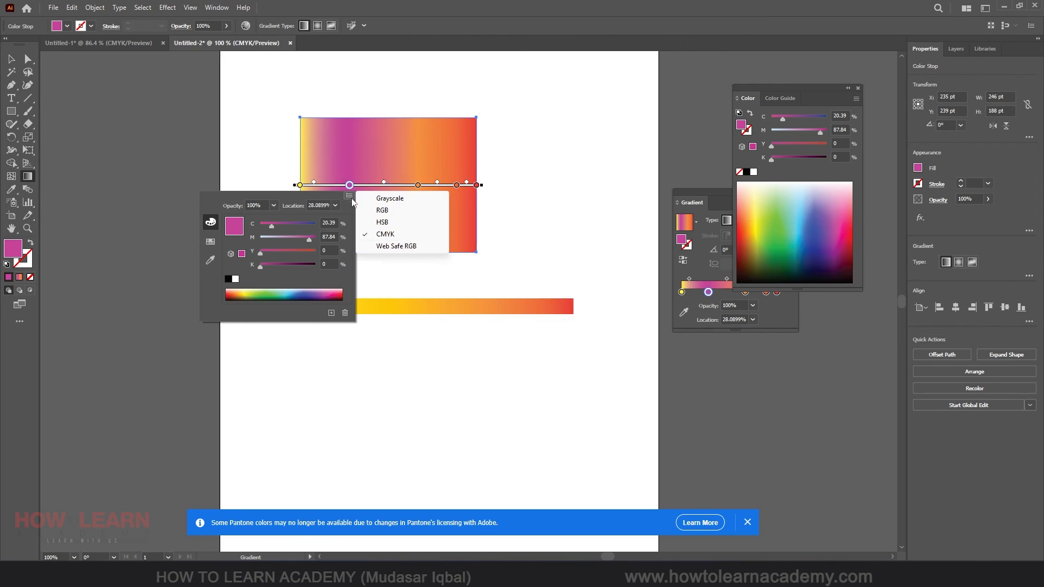
click(389, 219)
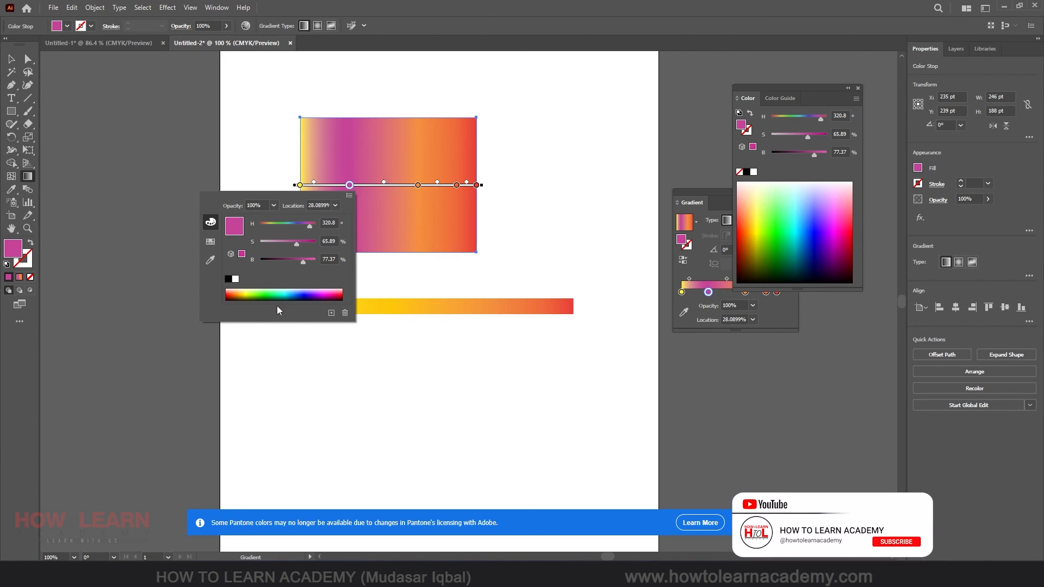
click(266, 294)
click(325, 292)
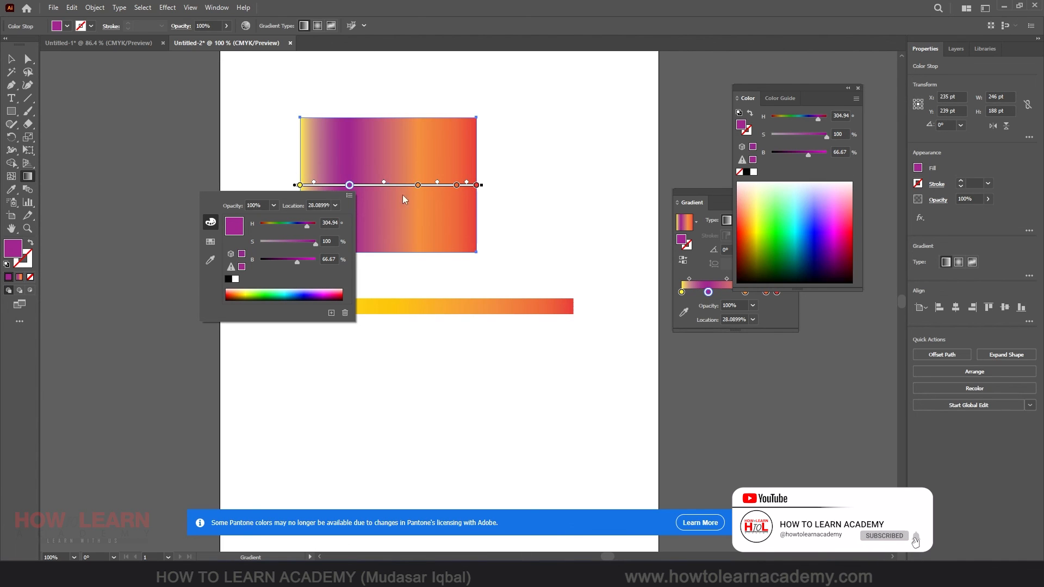
Remove the three middle color stops from the rectangle's gradient, keeping only the yellow and red end stops
double_click(418, 185)
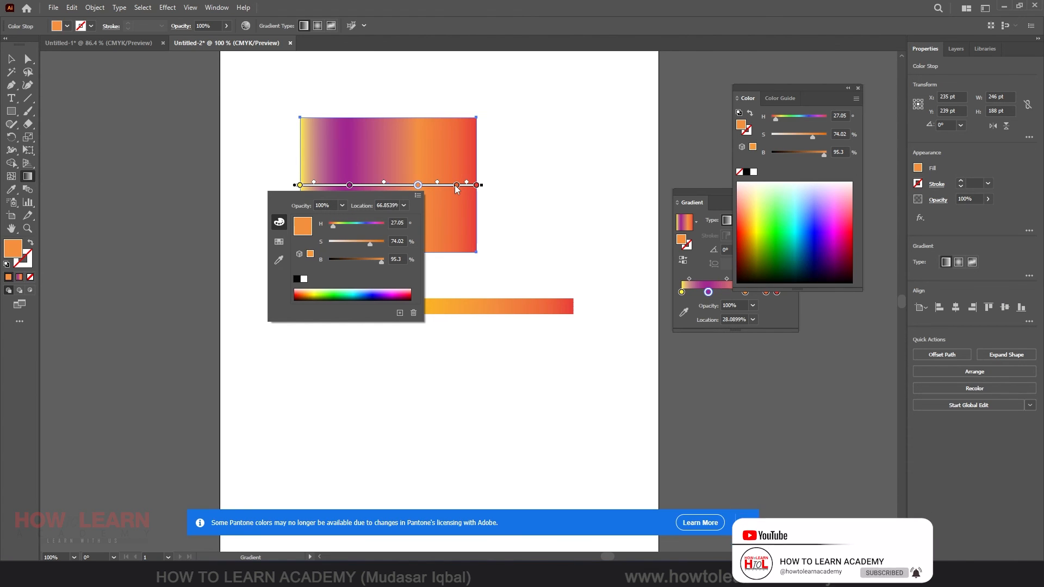
drag(456, 186, 459, 234)
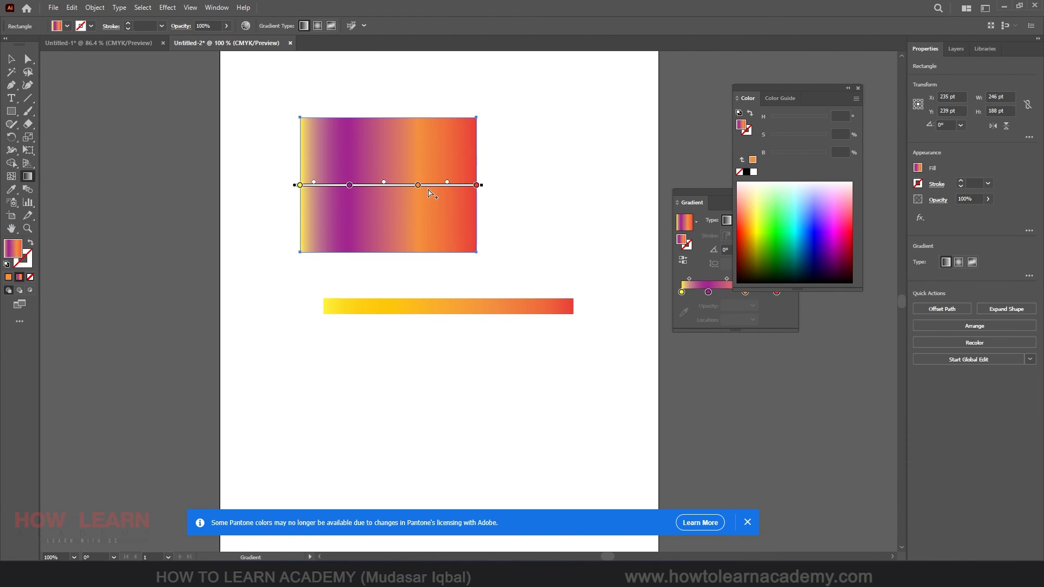
drag(418, 185, 419, 228)
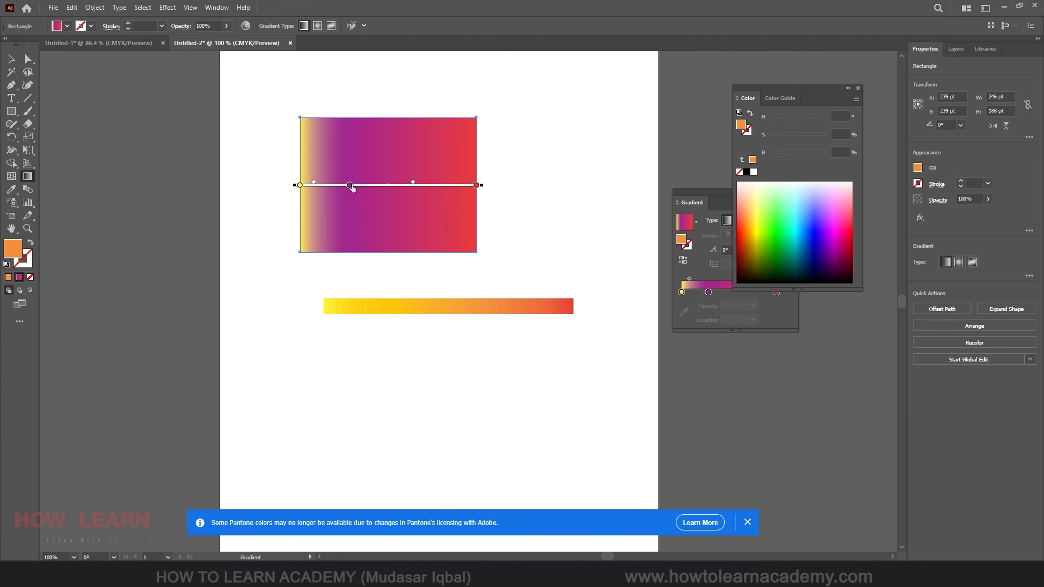
drag(351, 186, 360, 208)
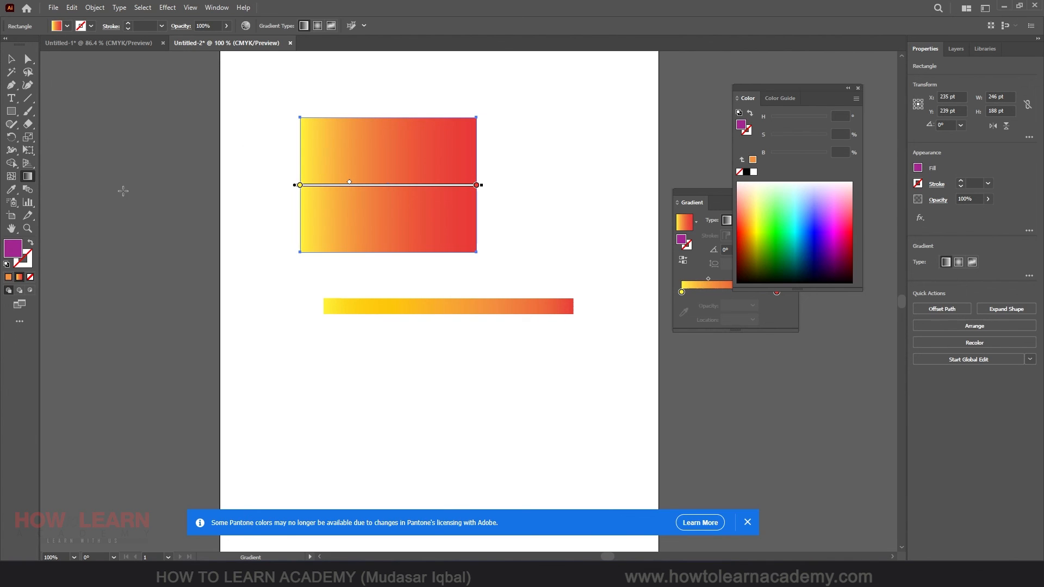
Redraw the rectangle's linear gradient at several diagonal angles, finishing from beyond its right edge to beyond its left edge
drag(275, 115, 528, 271)
drag(404, 104, 279, 275)
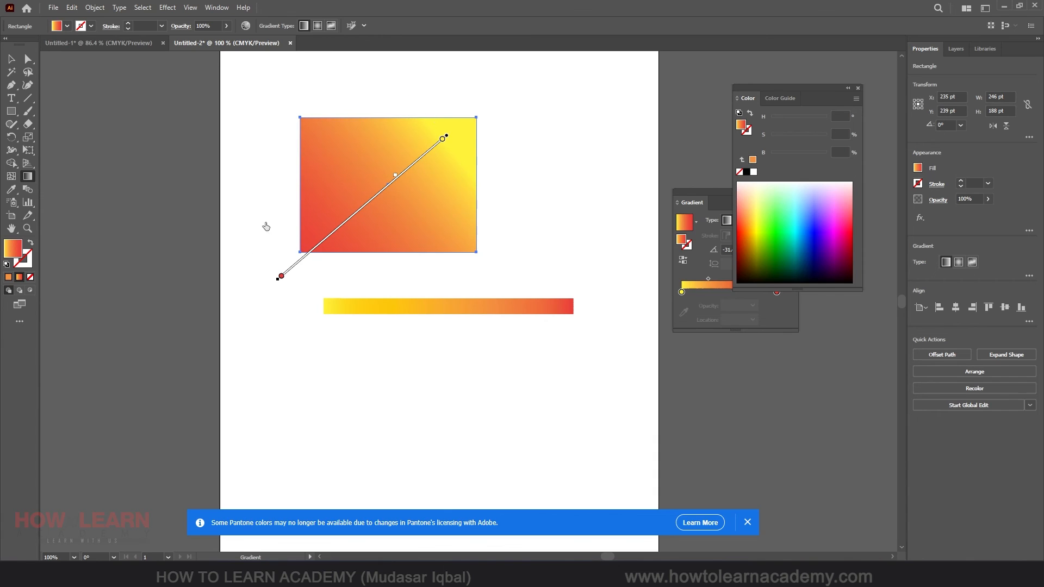
drag(511, 158, 247, 223)
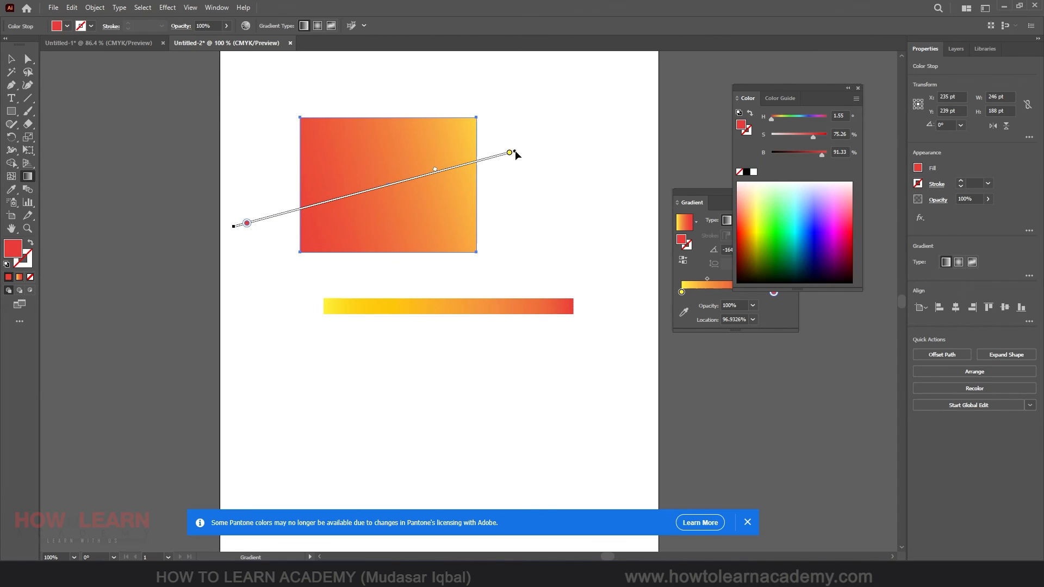
Rotate the rectangle's gradient to a shallower angle and shift the whole gradient toward the right
mouse_move(516, 156)
mouse_down()
mouse_move(536, 130)
mouse_move(508, 132)
mouse_move(517, 151)
mouse_up()
mouse_move(233, 226)
mouse_down()
mouse_move(281, 320)
mouse_move(230, 152)
mouse_move(234, 85)
mouse_move(245, 276)
mouse_move(229, 172)
mouse_move(229, 199)
mouse_up()
mouse_move(387, 183)
mouse_down()
mouse_move(443, 182)
mouse_move(468, 135)
mouse_move(505, 144)
mouse_move(377, 164)
mouse_move(443, 171)
mouse_move(443, 179)
mouse_up()
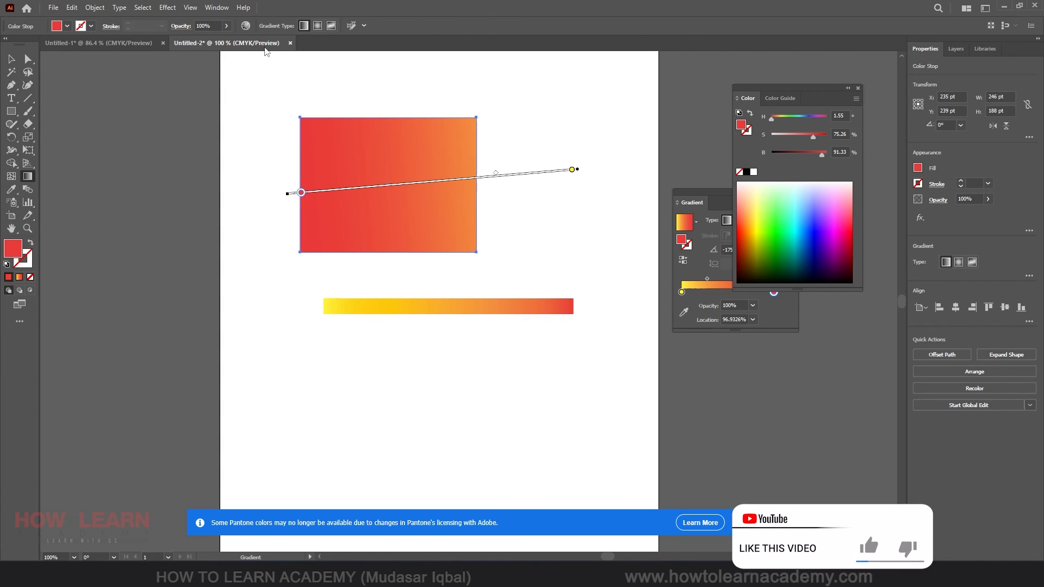
Recolor the gradient's yellow end stop white and redraw the gradient diagonally from beyond the rectangle's upper-right corner to beyond its lower-left corner
double_click(572, 170)
click(433, 226)
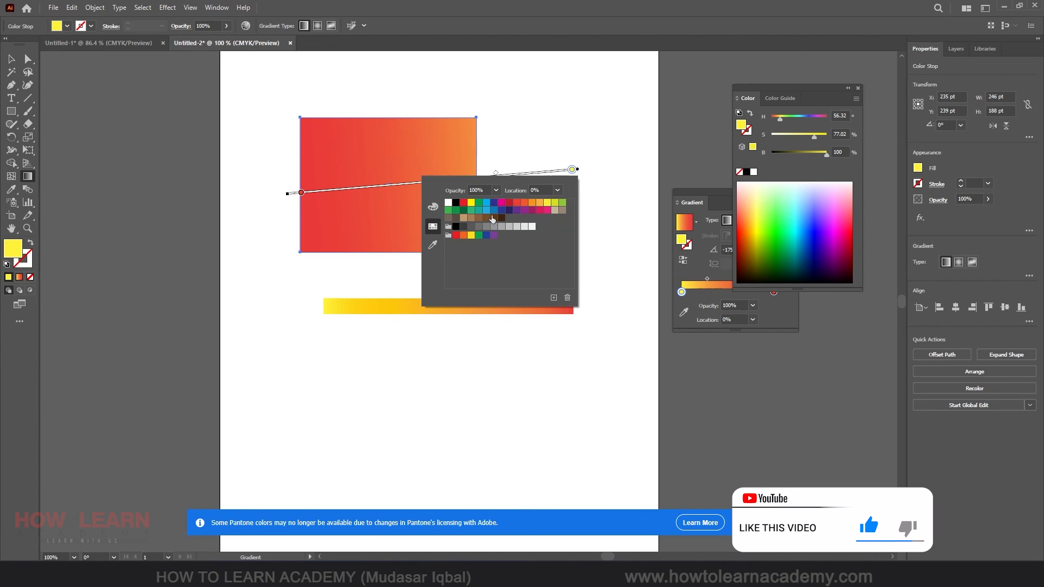
click(449, 203)
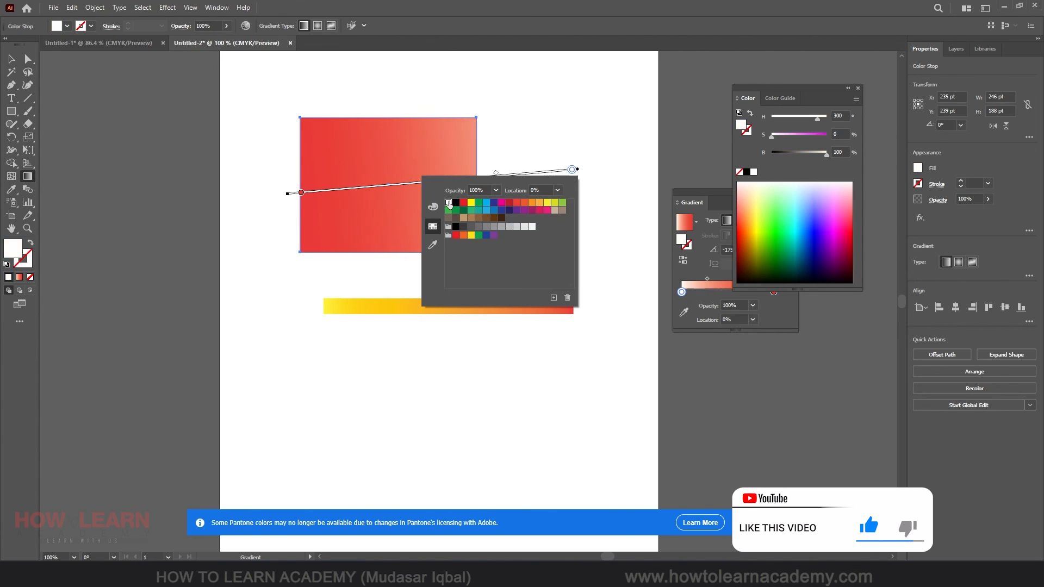
click(537, 25)
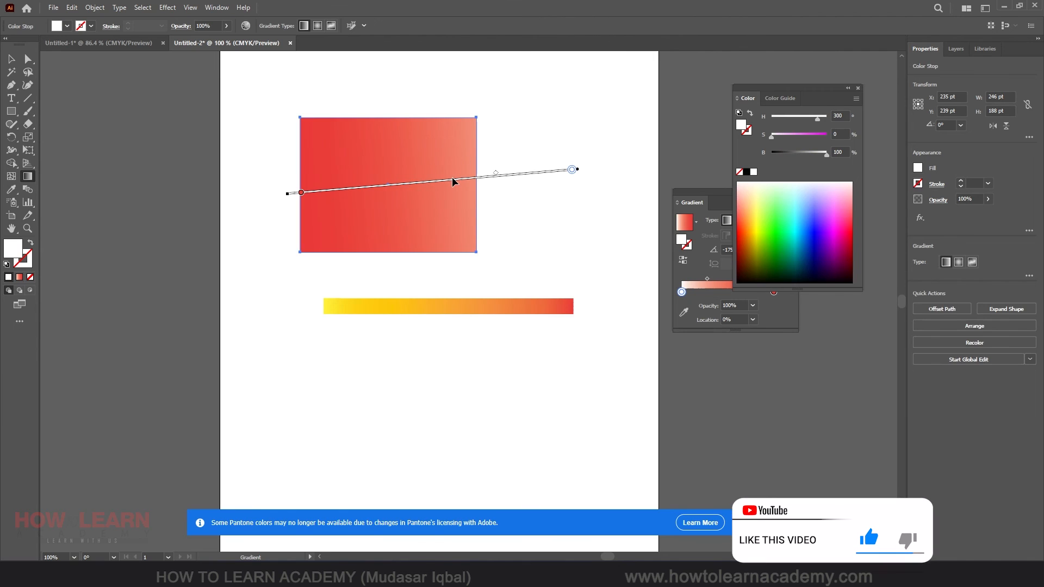
mouse_move(452, 179)
mouse_down()
mouse_move(378, 202)
mouse_move(376, 189)
mouse_up()
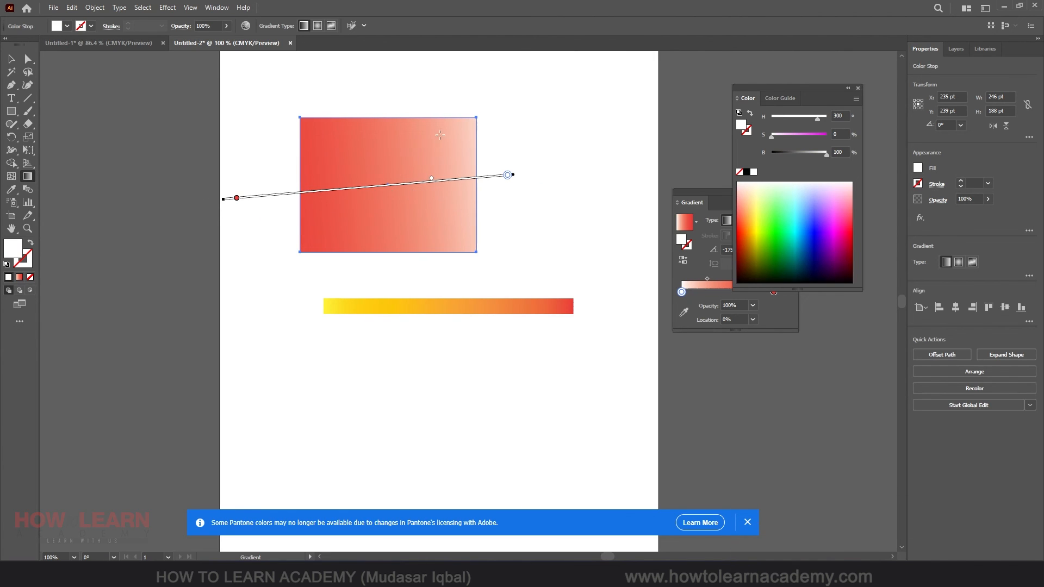
mouse_move(495, 97)
mouse_down()
mouse_move(292, 243)
mouse_move(240, 297)
mouse_up()
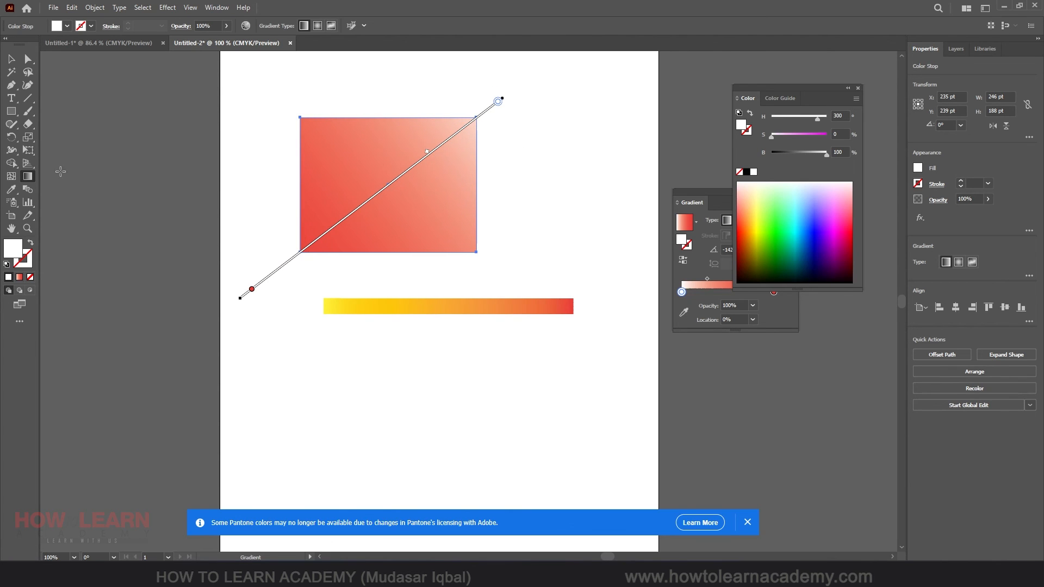